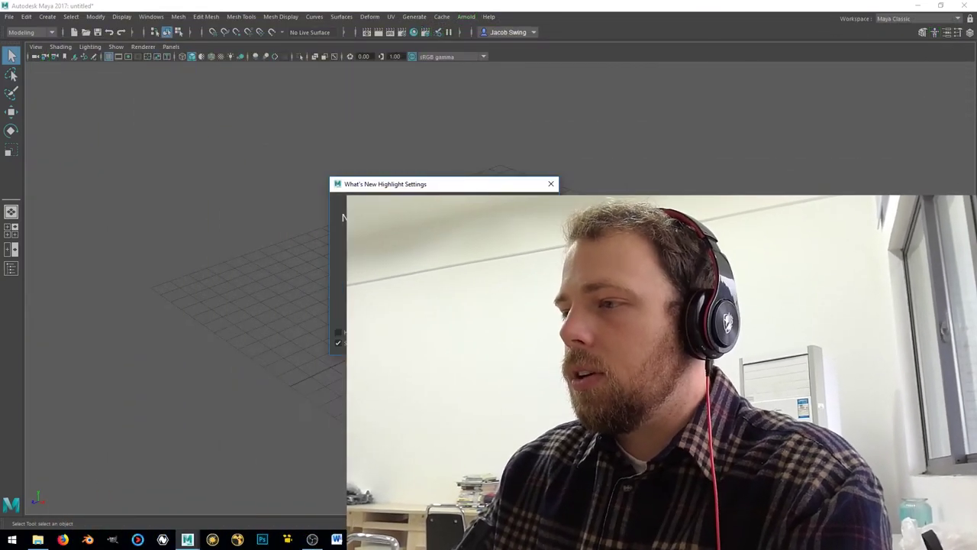
- Dismiss the What's New Highlights prompt and move and narrow the floating Channel Box
left_click(537, 342)
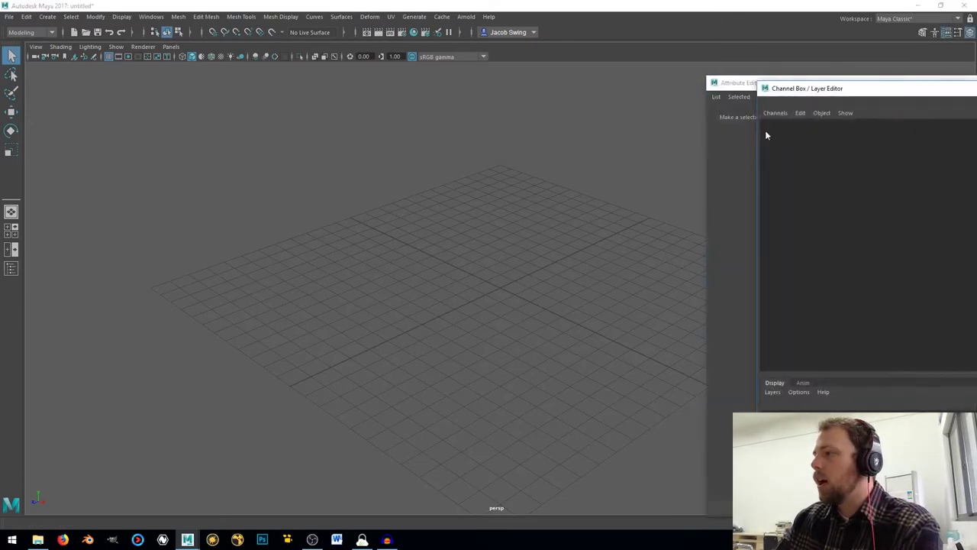
left_click_drag(801, 91, 471, 43)
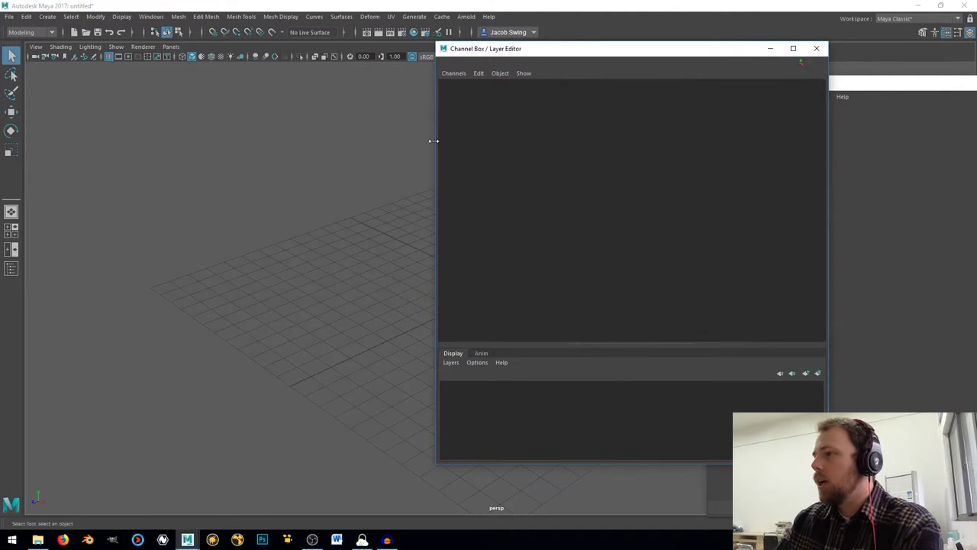
left_click_drag(434, 141, 819, 140)
left_click_drag(752, 56, 636, 53)
- Reposition and narrow the Attribute Editor, then stack the Channel Box over it on the right
left_click(794, 85)
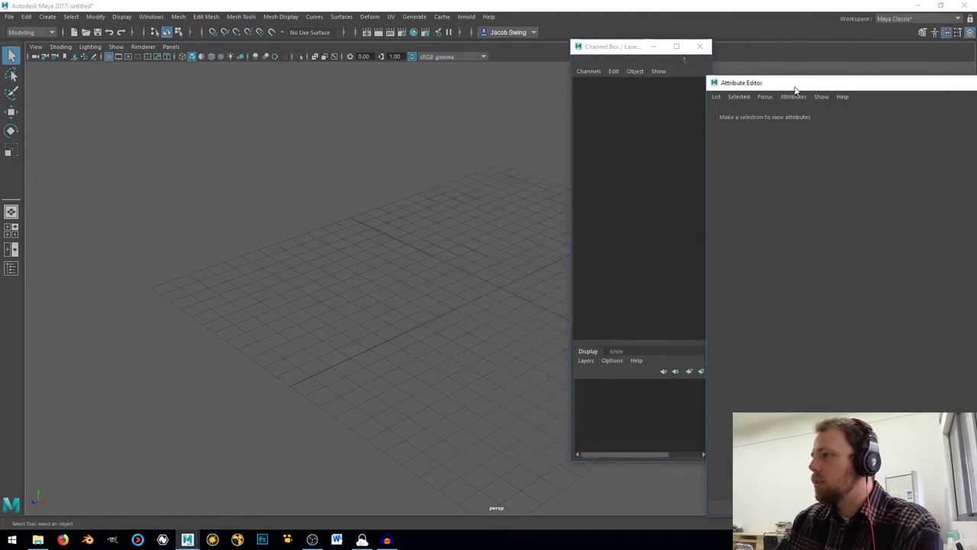
left_click_drag(834, 86, 663, 51)
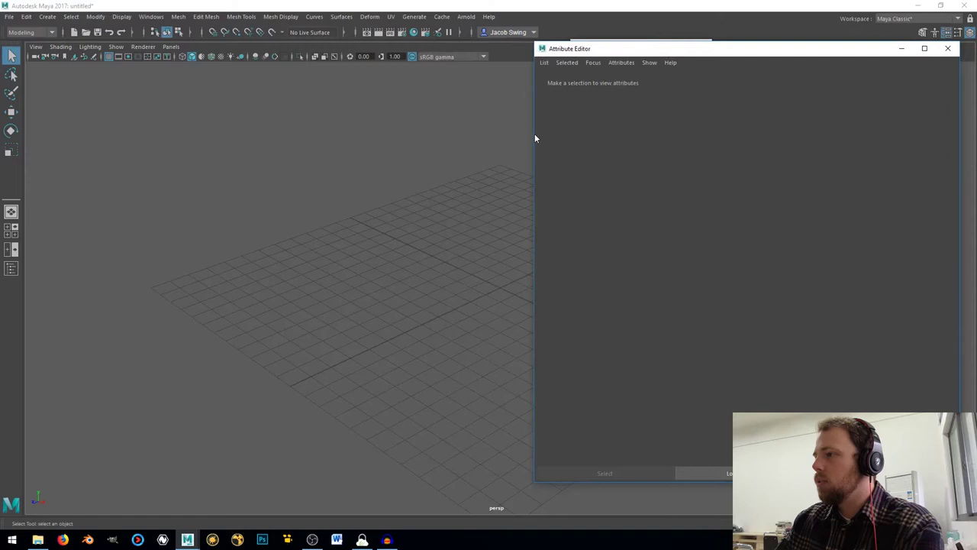
left_click_drag(535, 136, 769, 132)
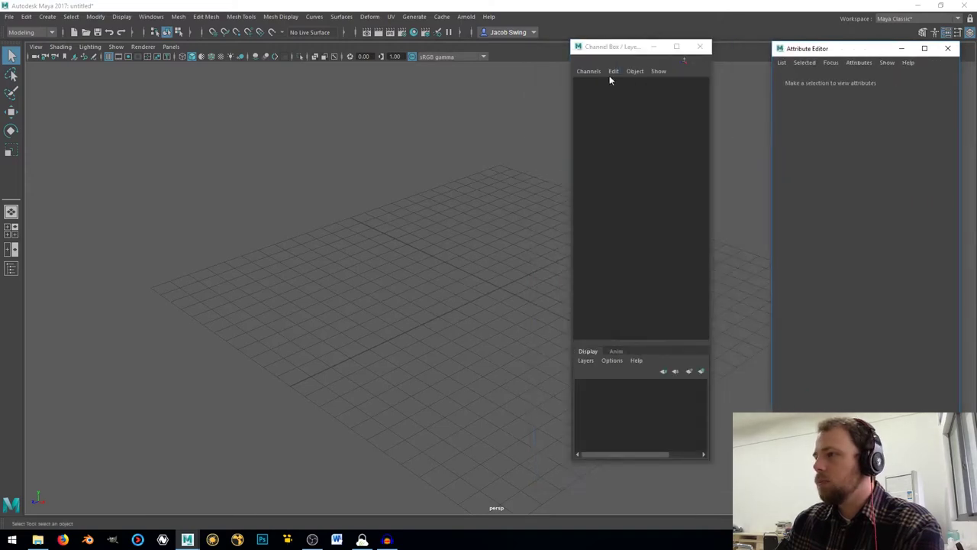
left_click_drag(609, 48, 837, 87)
- Open IMG_20180304_154118.jpg from the tutorial_0002_pictureframe folder in Windows Photos
left_click(37, 539)
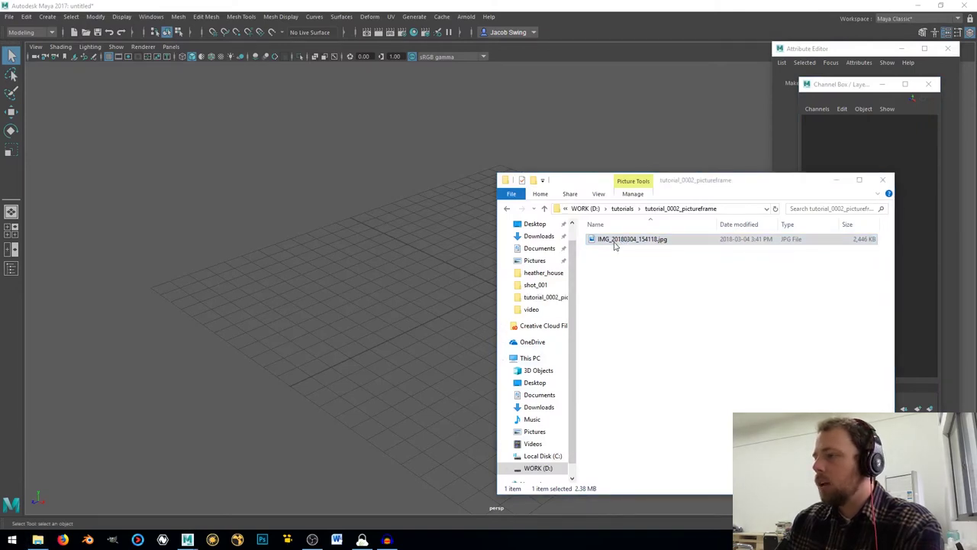
double_click(616, 241)
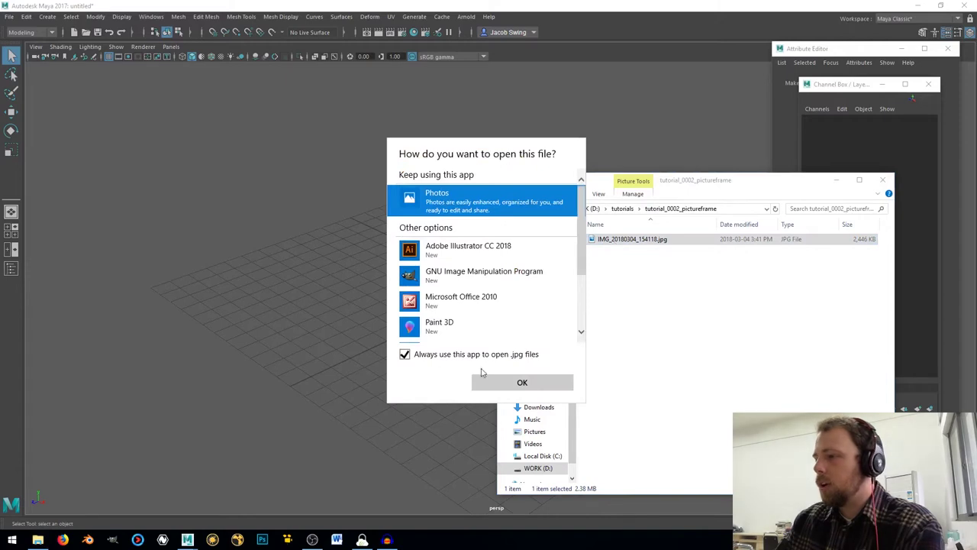
left_click(489, 382)
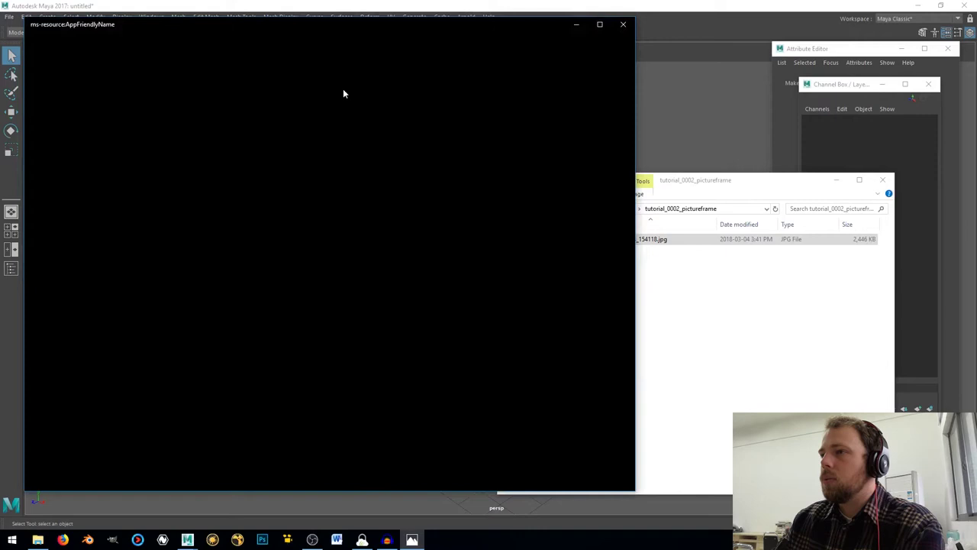
left_click(623, 23)
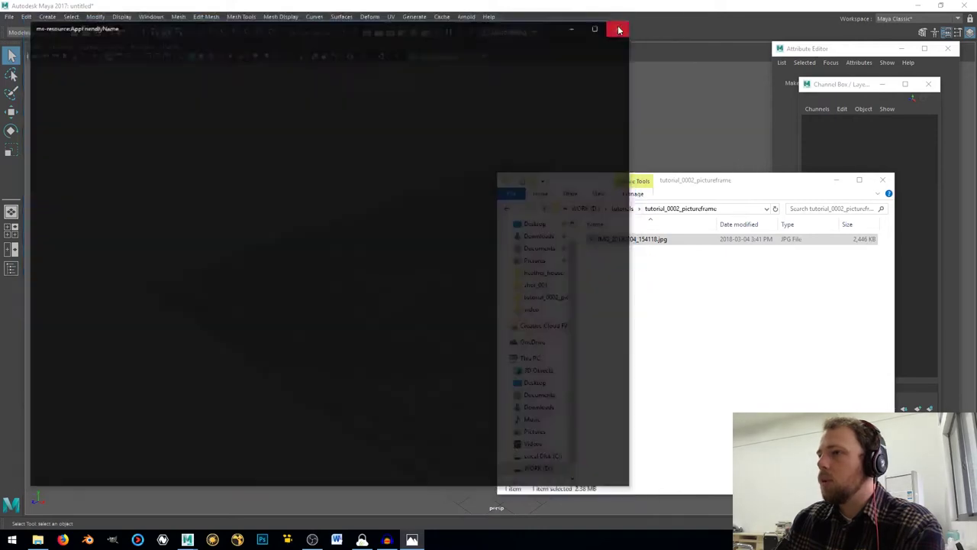
double_click(644, 239)
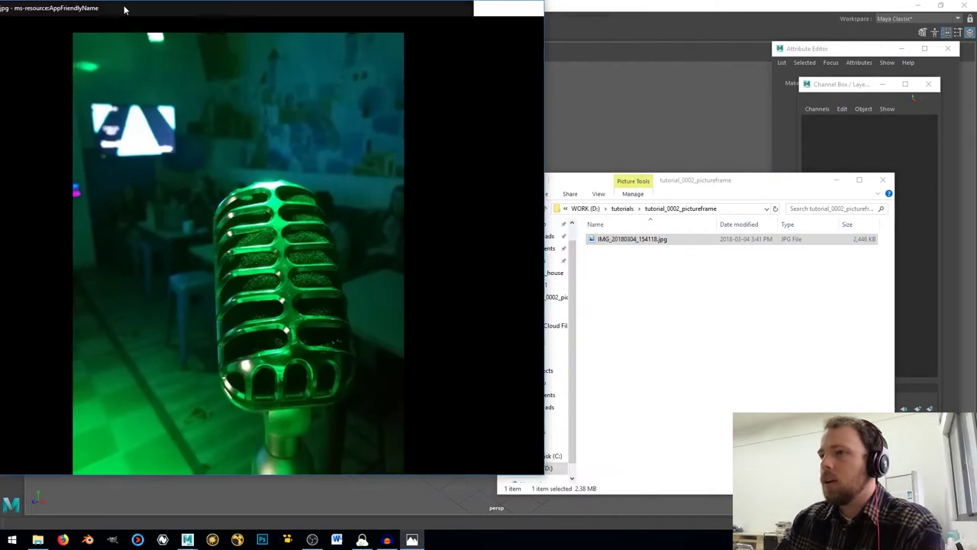
left_click_drag(125, 9, 342, 30)
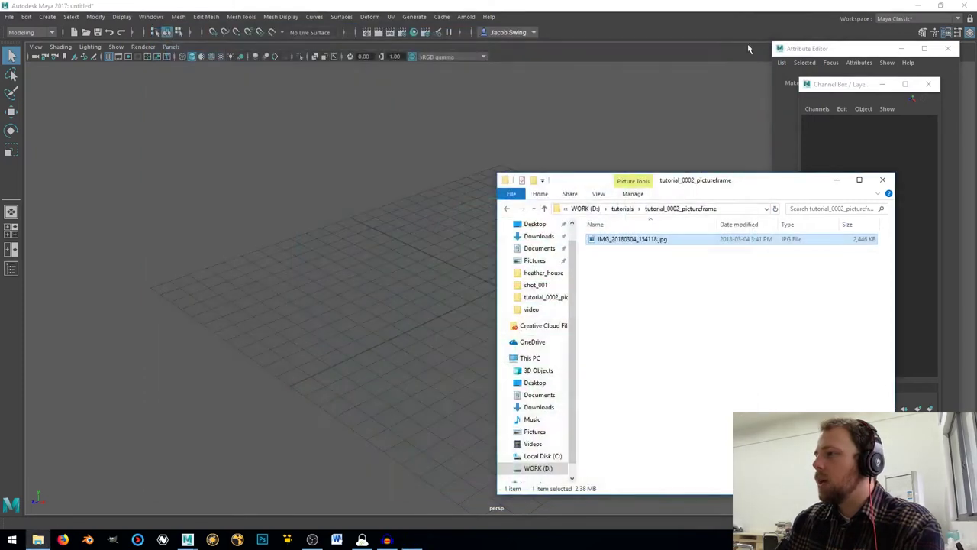
- Close the photo viewer and return to Maya's empty grid viewport
left_click(751, 33)
left_click_drag(695, 185, 752, 200)
left_click(436, 212)
left_click_drag(501, 197, 428, 221, "alt")
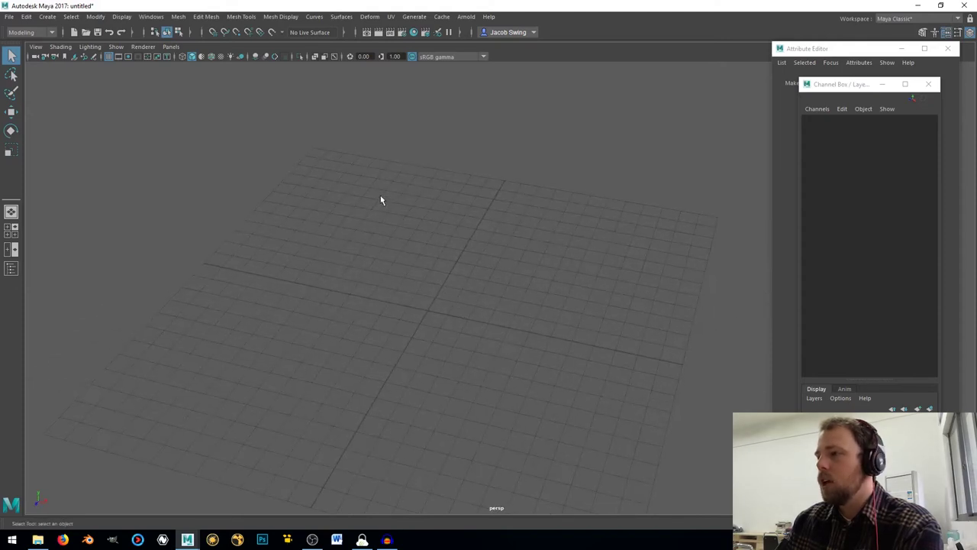
- Create a poly cube and set polyCube1 Width 4 and Depth 6, keeping height 1
right_click_drag(381, 197, 374, 223, "shift")
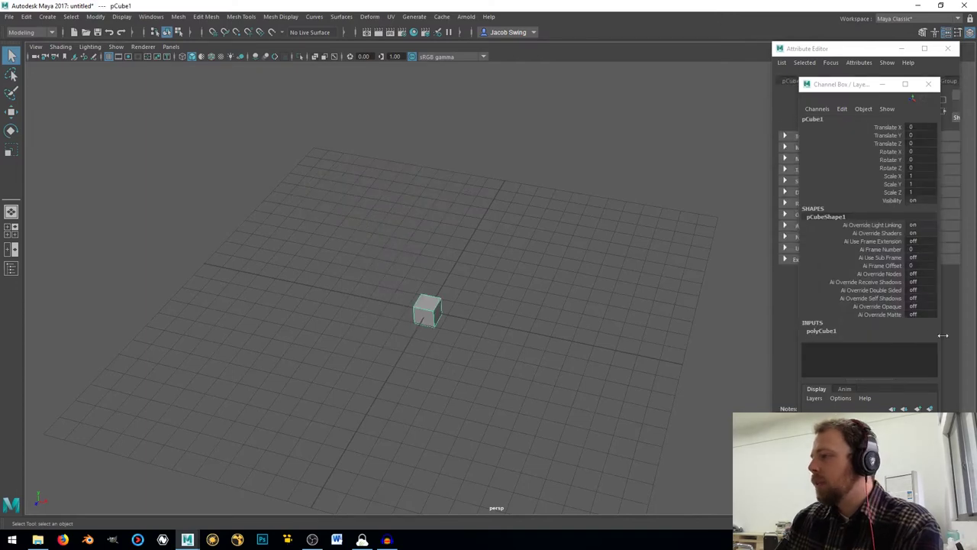
left_click(832, 330)
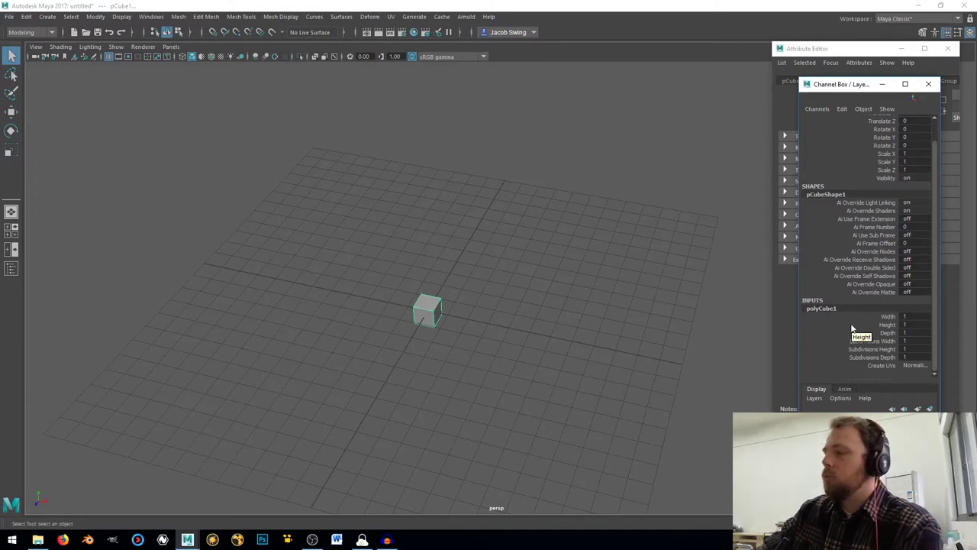
left_click(915, 317)
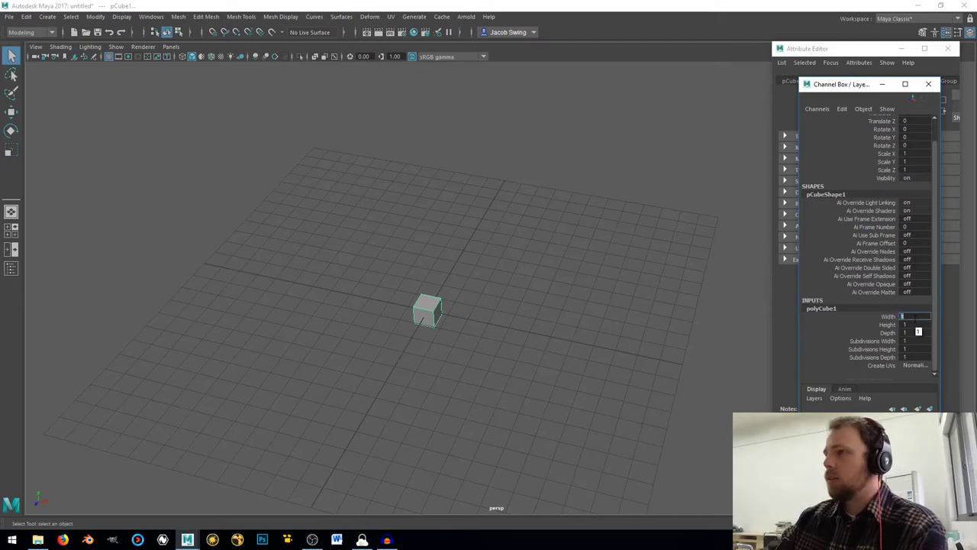
type("5")
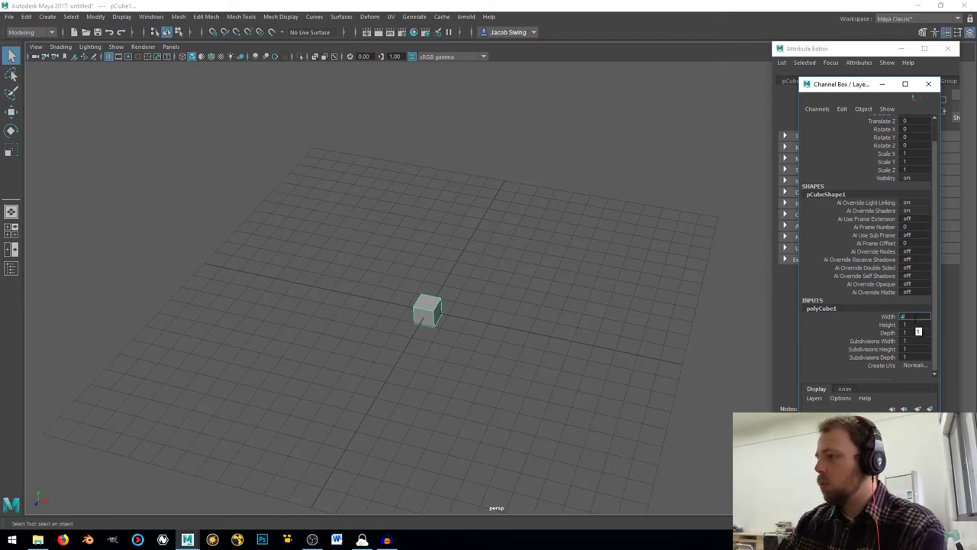
key("Return")
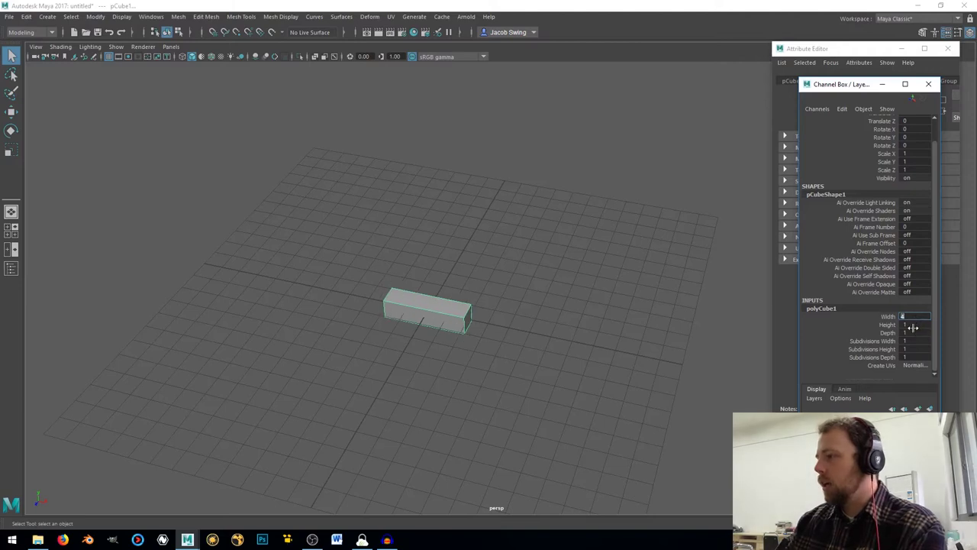
left_click(914, 332)
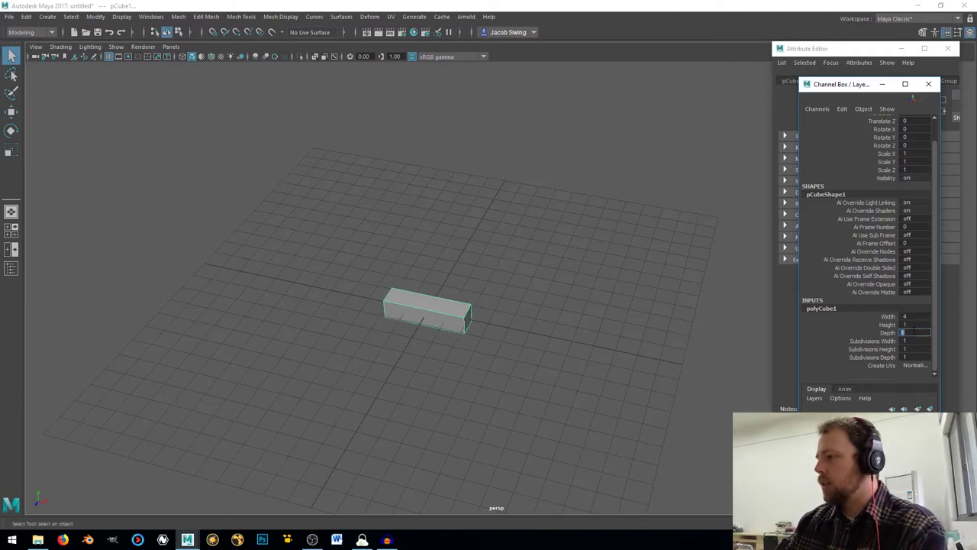
key("Return")
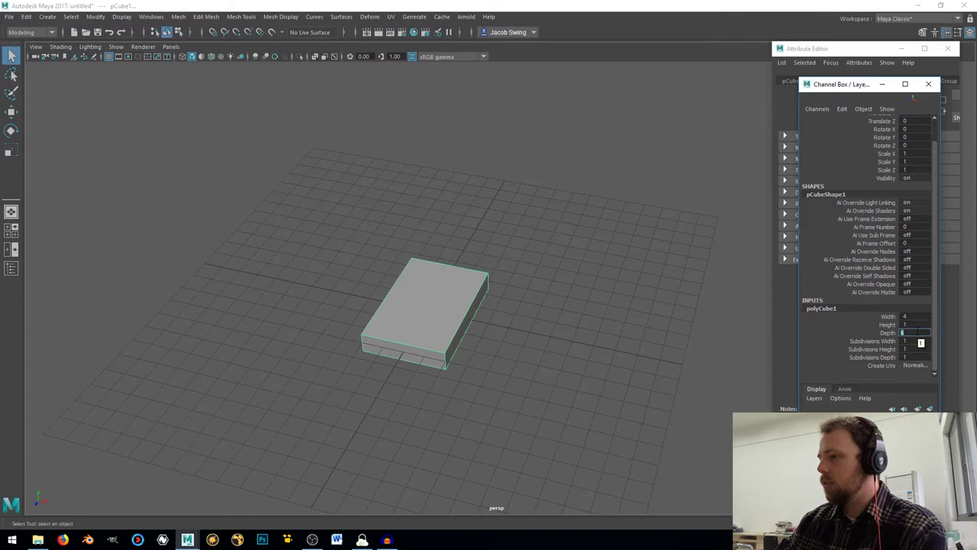
left_click_drag(455, 368, 449, 344, "alt")
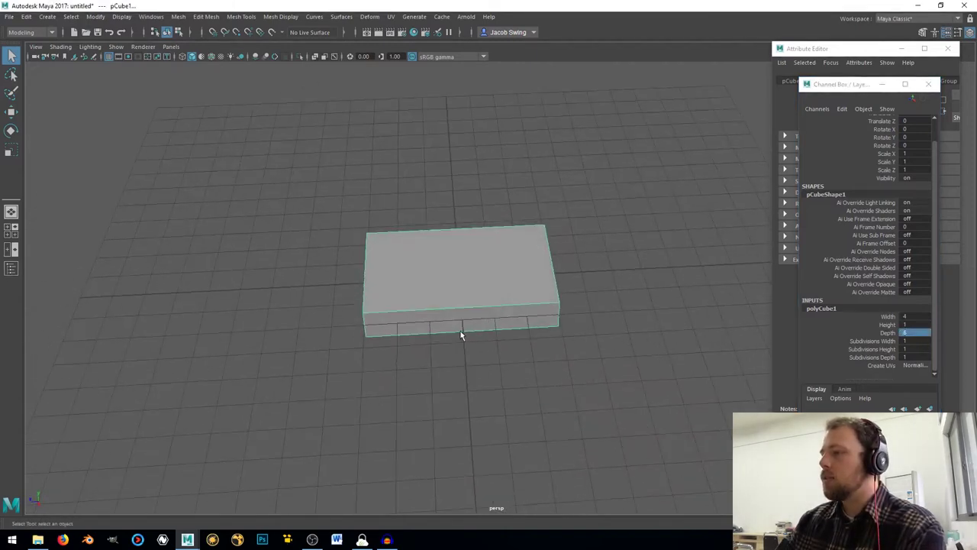
left_click_drag(344, 269, 447, 312, "alt")
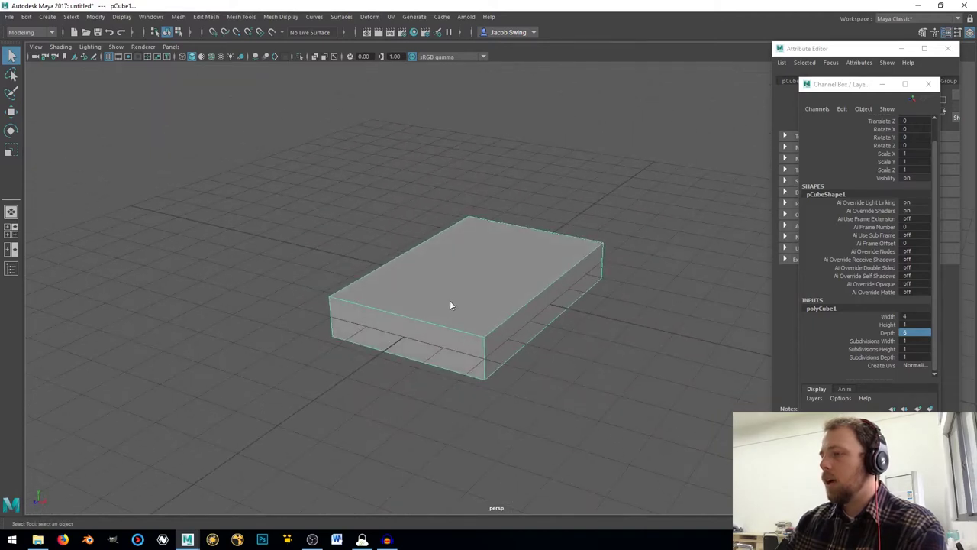
- Extrude the slab's front and side faces outward to 1.353
right_click_drag(450, 300, 451, 275)
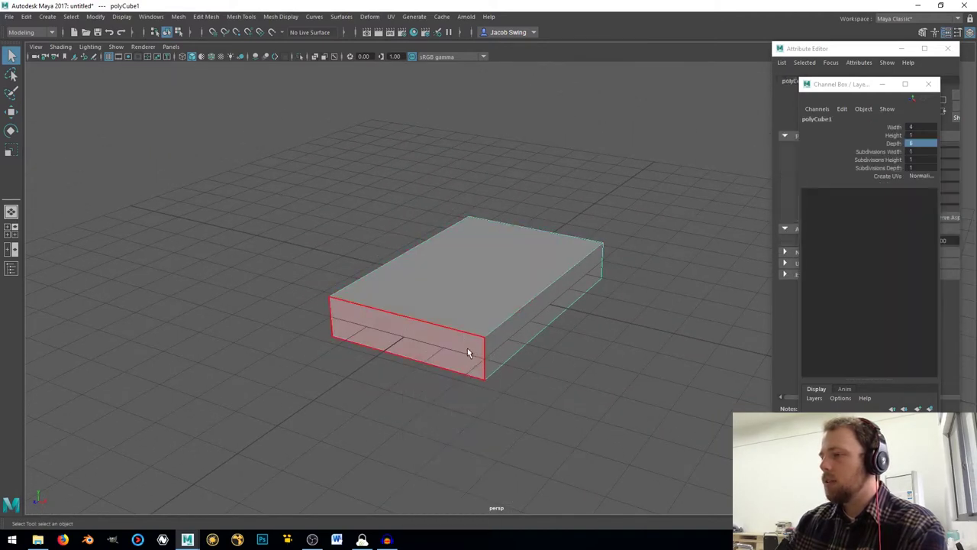
left_click(467, 348)
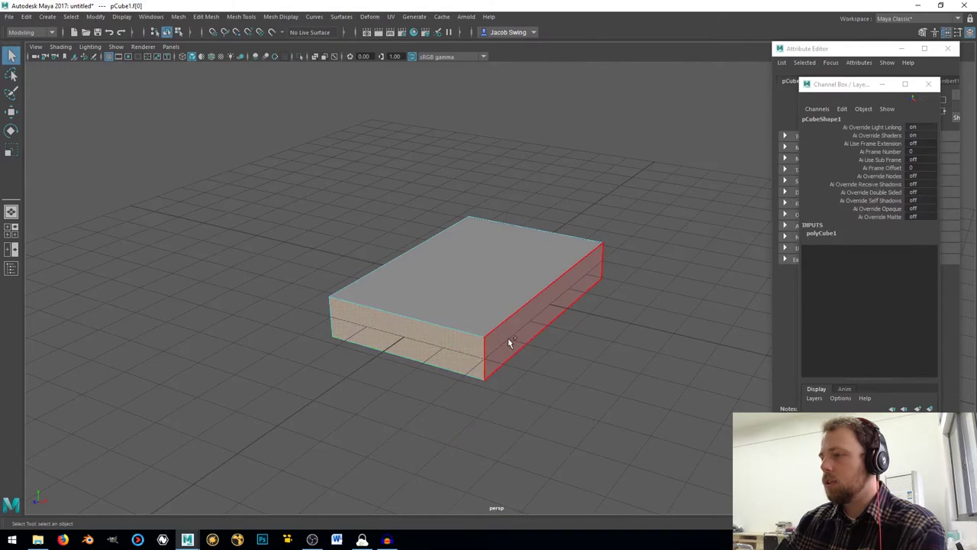
left_click(507, 342, "shift")
left_click_drag(430, 344, 467, 356, "alt")
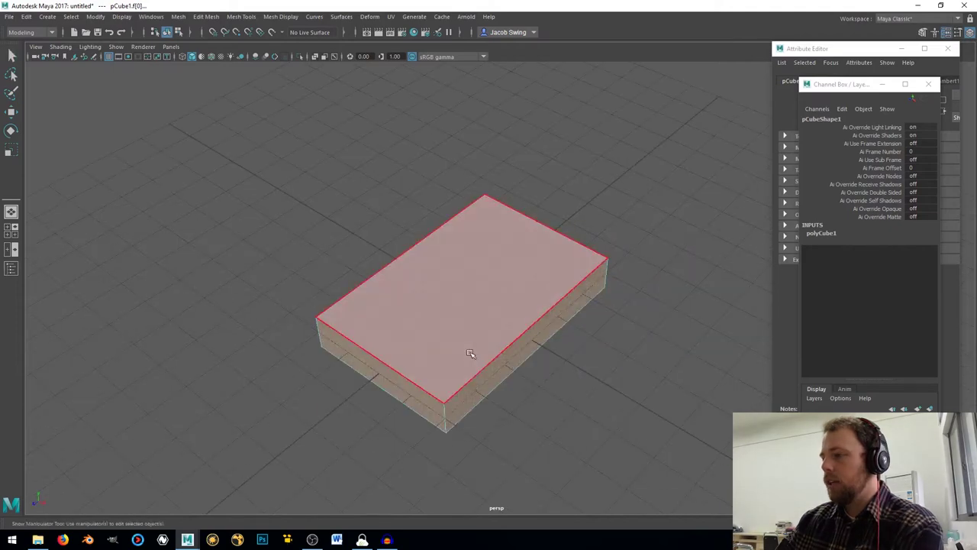
key("ctrl+e")
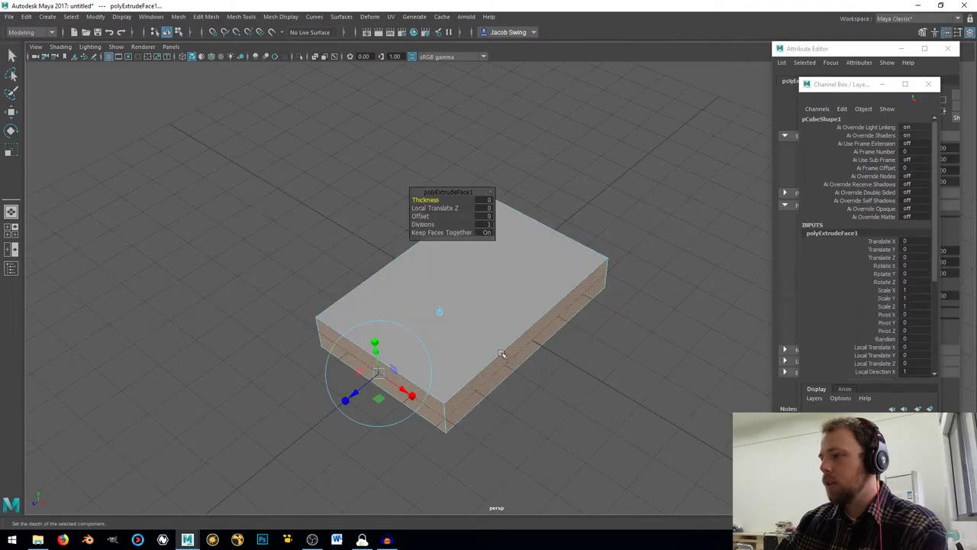
left_click_drag(506, 351, 375, 365, "alt")
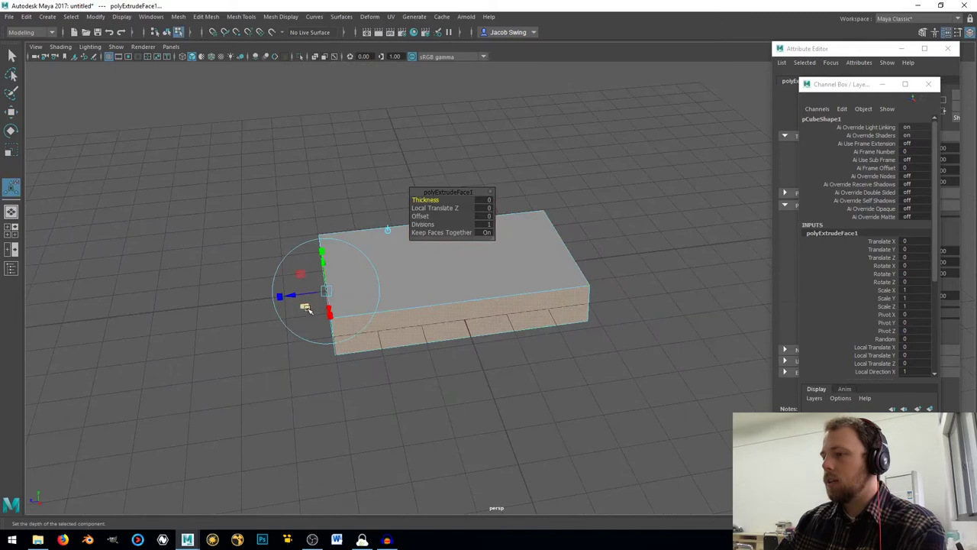
left_click_drag(328, 313, 302, 260, "alt")
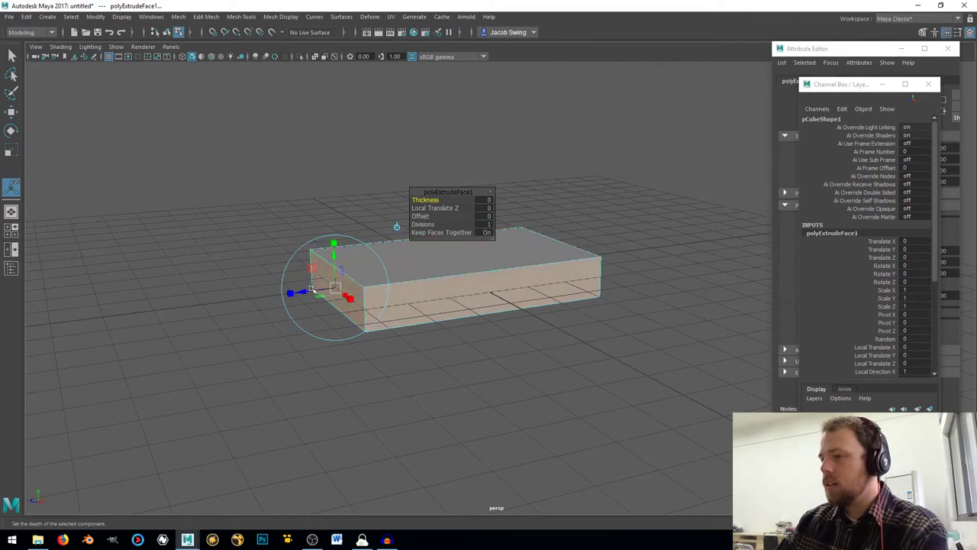
left_click_drag(303, 291, 254, 302)
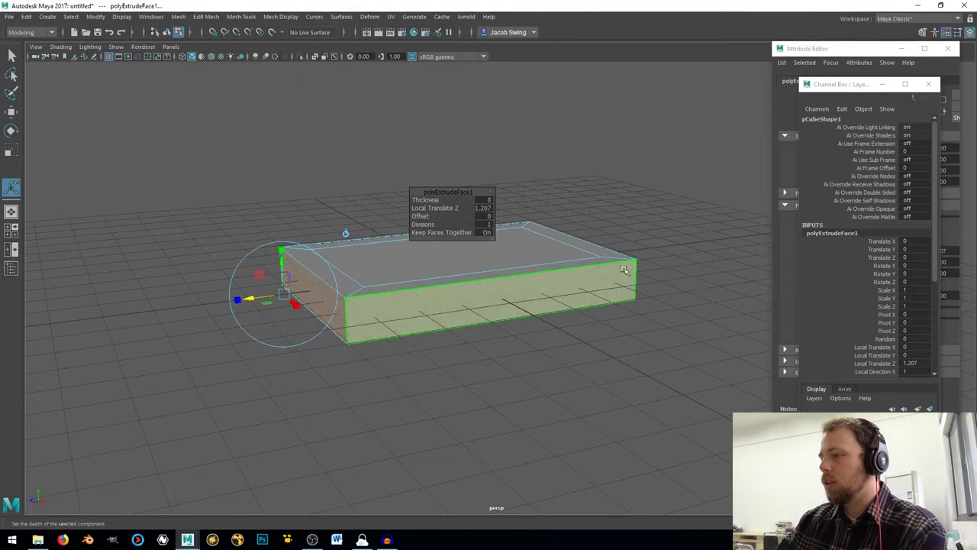
left_click_drag(513, 295, 359, 321, "alt")
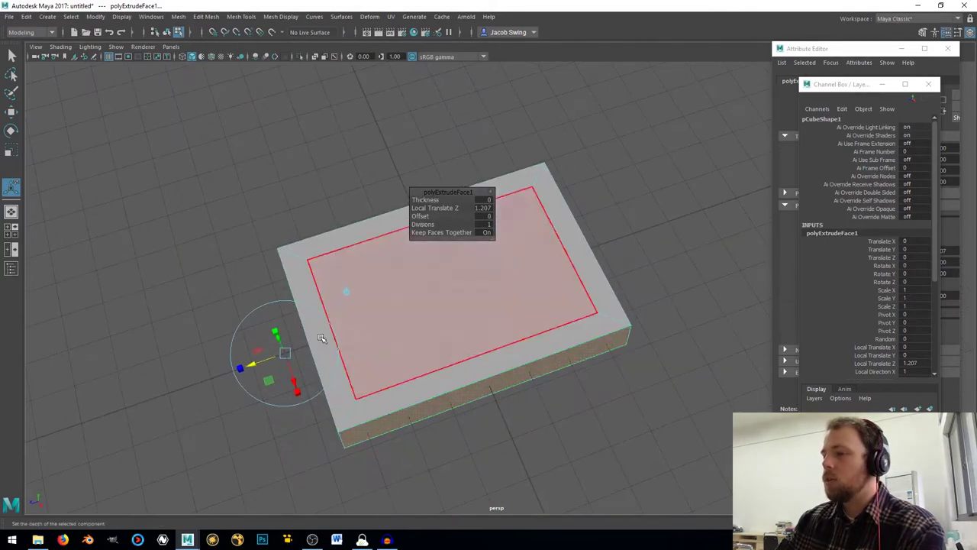
left_click_drag(254, 365, 381, 313)
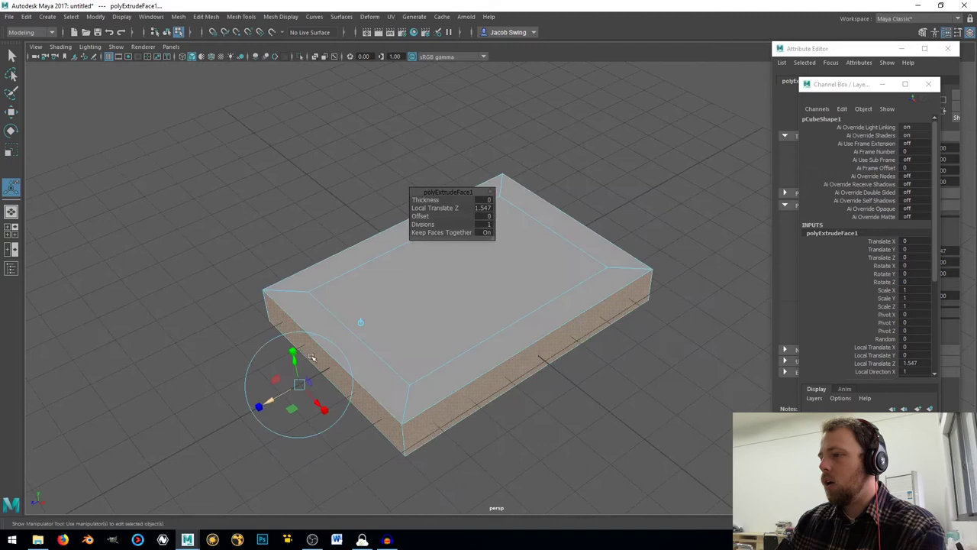
- Extrude the inset top face and sink it to Local Translate Z -0.403
left_click(411, 311)
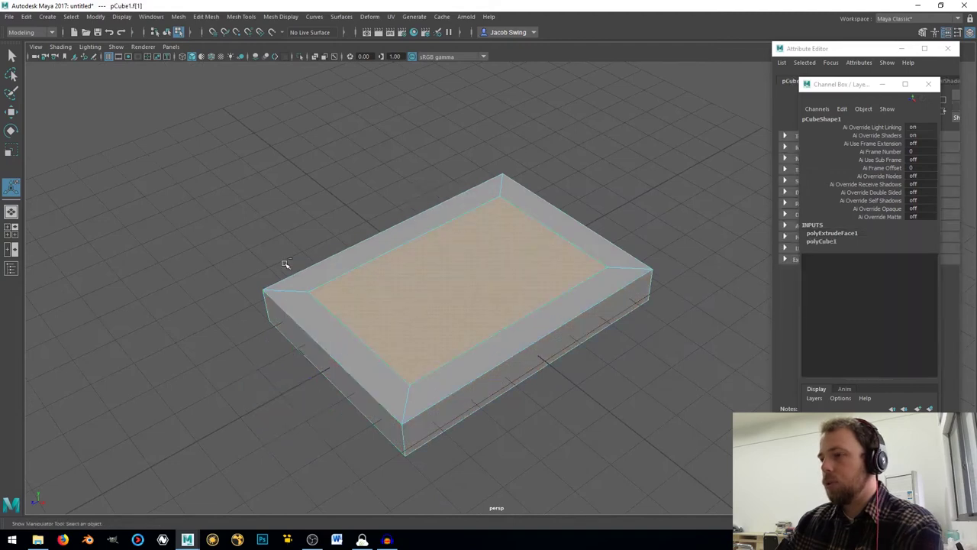
key("ctrl+e")
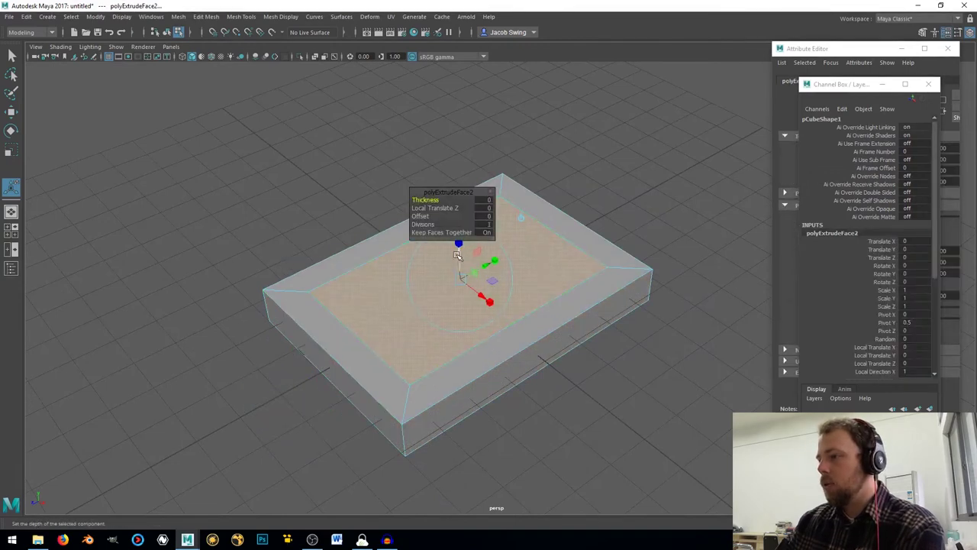
left_click_drag(457, 256, 414, 240)
- Delete the selected inner wall faces and the box's underside face
left_click(361, 216)
left_click(386, 205, "shift")
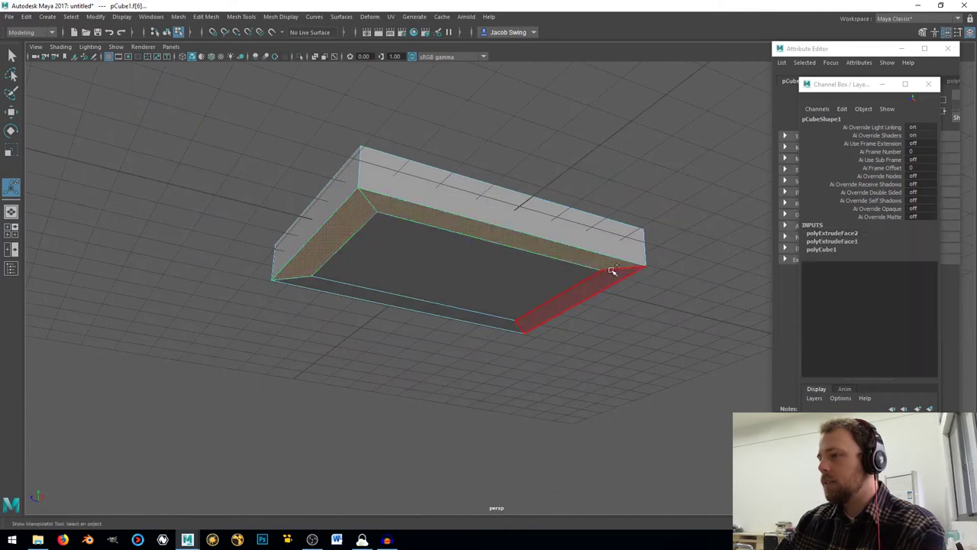
left_click(592, 277, "shift")
left_click(479, 307, "shift")
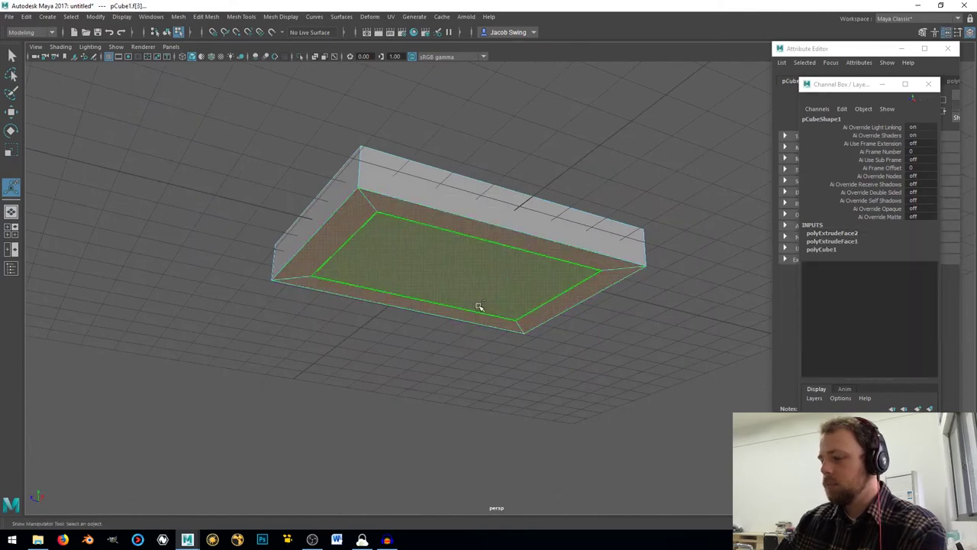
key("Delete")
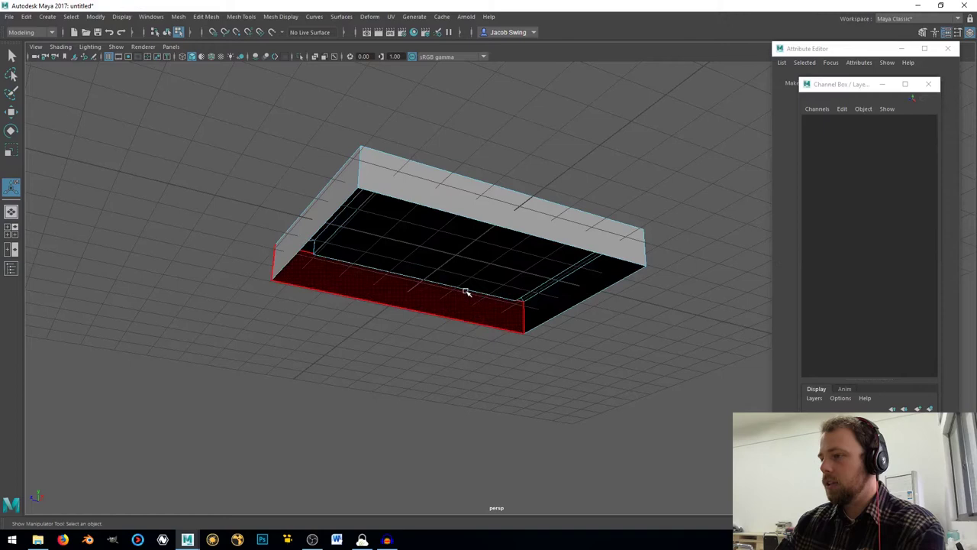
- Raise a frame edge with the Move tool to shorten the wall
left_click_drag(464, 290, 408, 255, "alt")
right_click_drag(345, 221, 366, 205)
left_click_drag(339, 206, 268, 417, "alt")
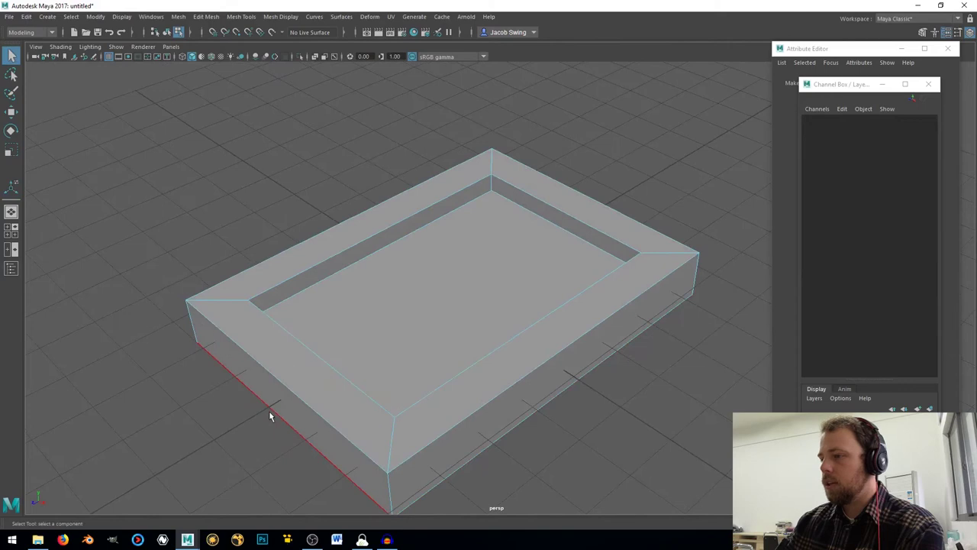
left_click(270, 416)
left_click_drag(382, 412, 445, 367, "alt")
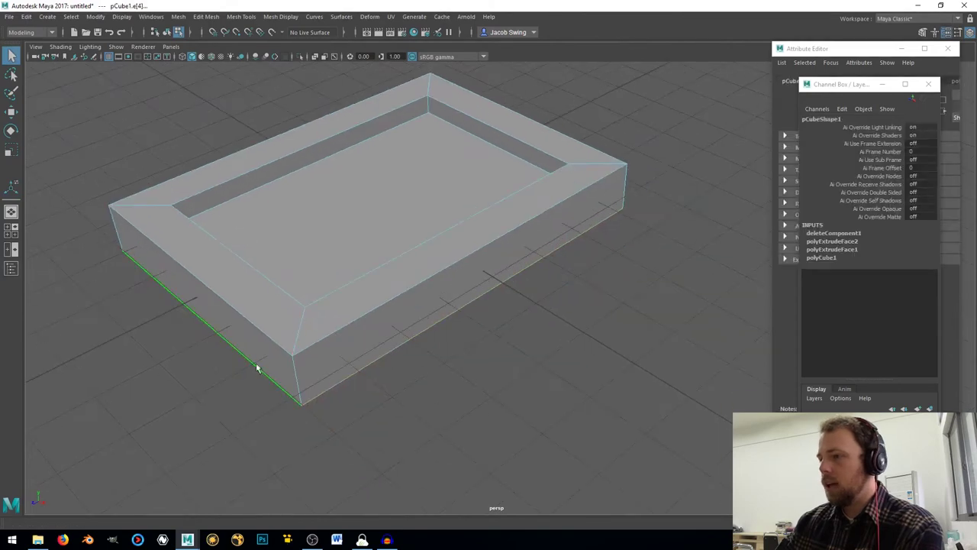
left_click_drag(257, 368, 161, 275, "alt")
left_click_drag(477, 328, 454, 333, "alt")
key("w")
left_click_drag(382, 178, 430, 209)
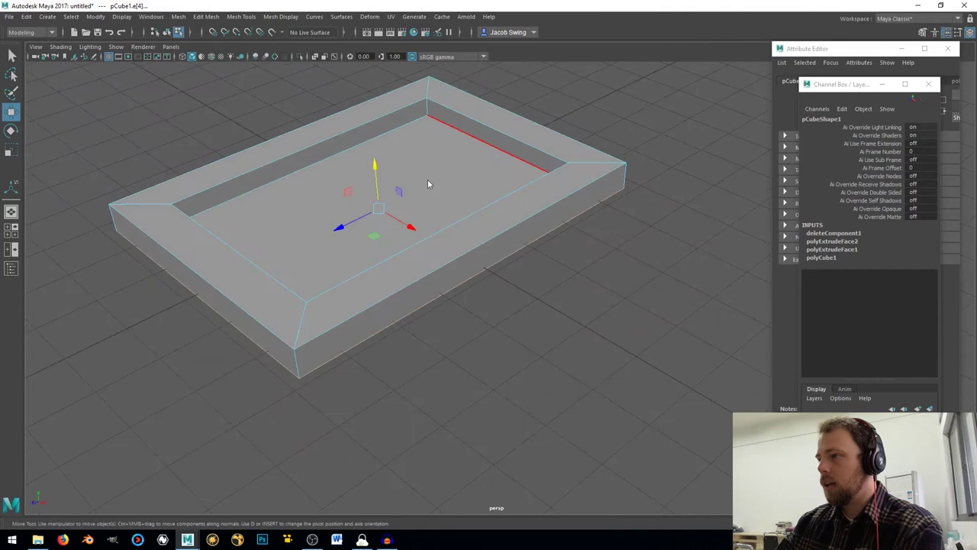
- Raise the tray's inner floor face to leave only a shallow groove
right_click_drag(429, 184, 426, 203)
left_click(371, 204)
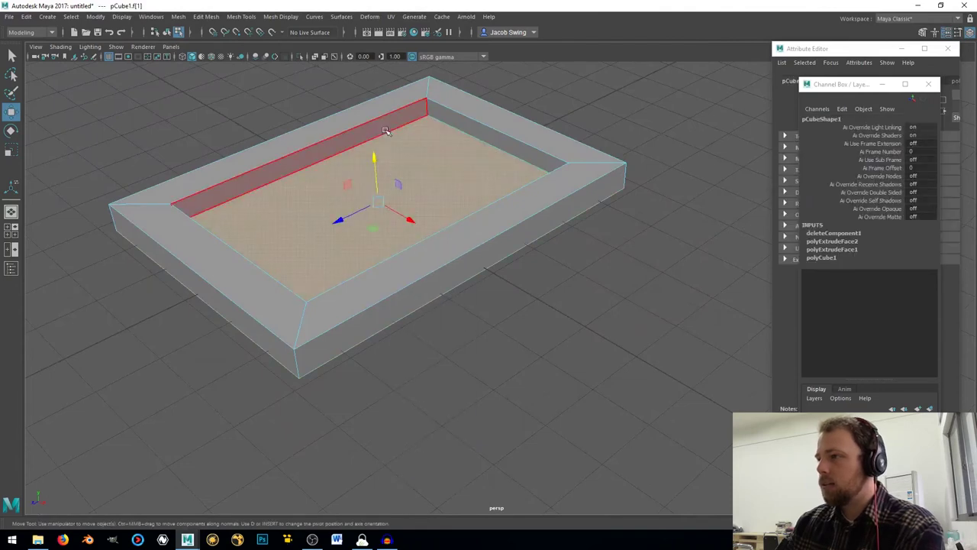
left_click_drag(375, 159, 455, 177)
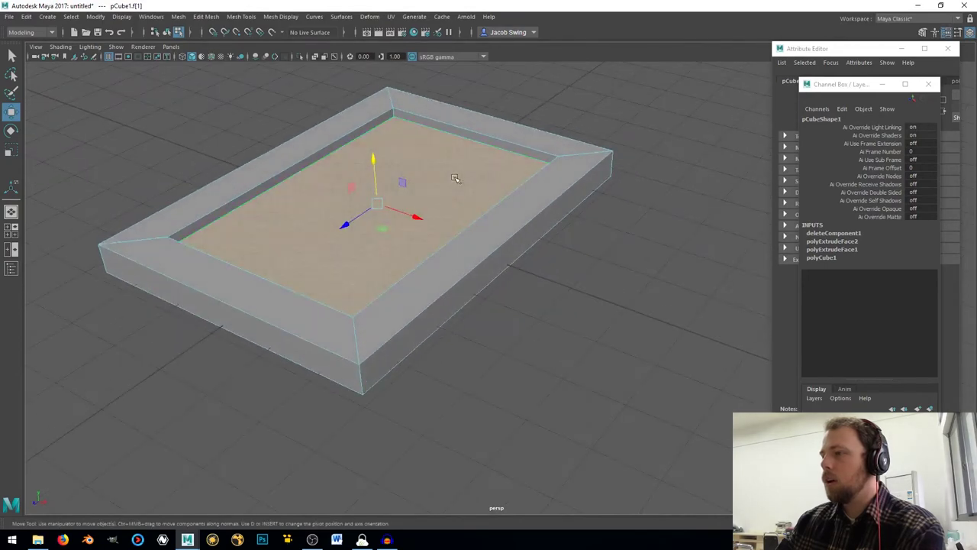
right_click_drag(456, 177, 485, 167)
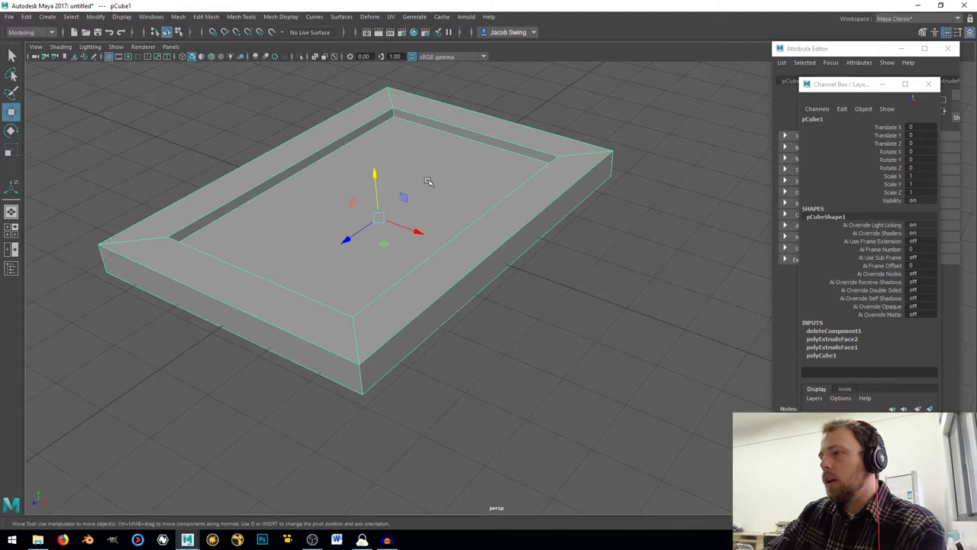
- Duplicate pCube1 as pCube2 at the origin with Translate X 0, and isolate it
scroll(432, 184, "up", 2)
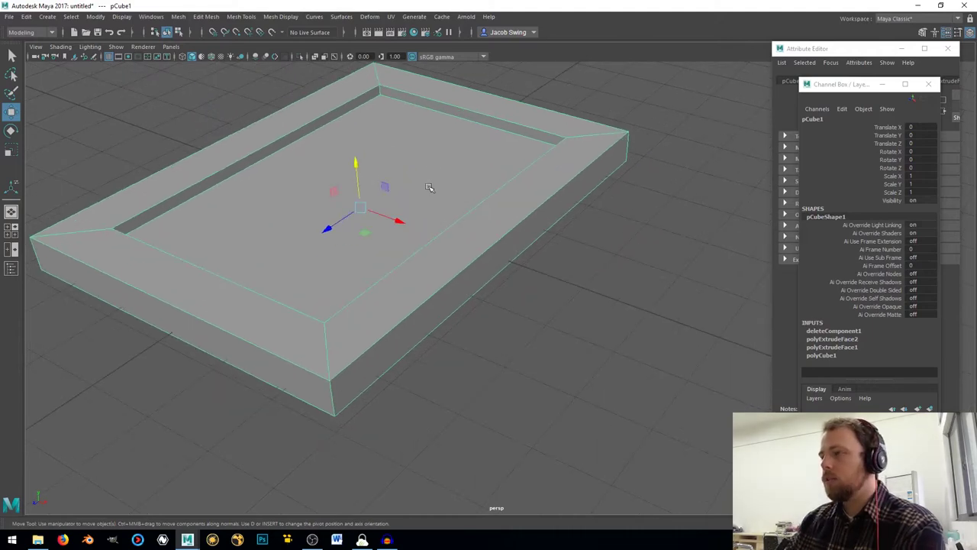
key("ctrl+d")
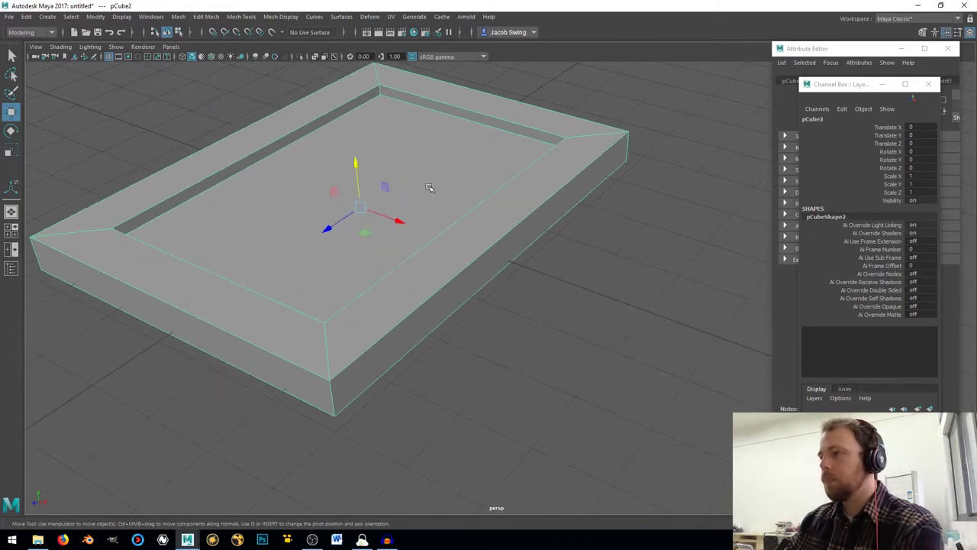
left_click(301, 57)
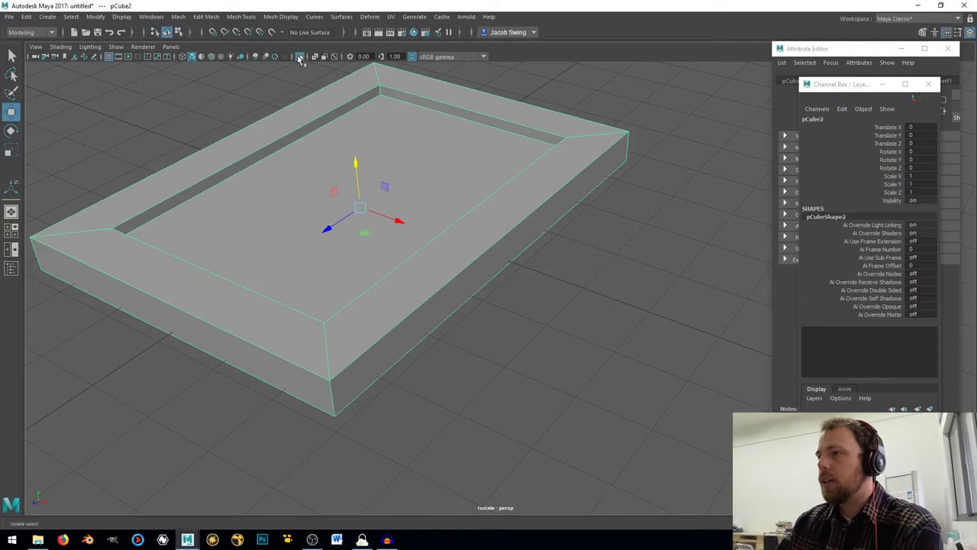
left_click(301, 57)
left_click_drag(397, 221, 498, 264)
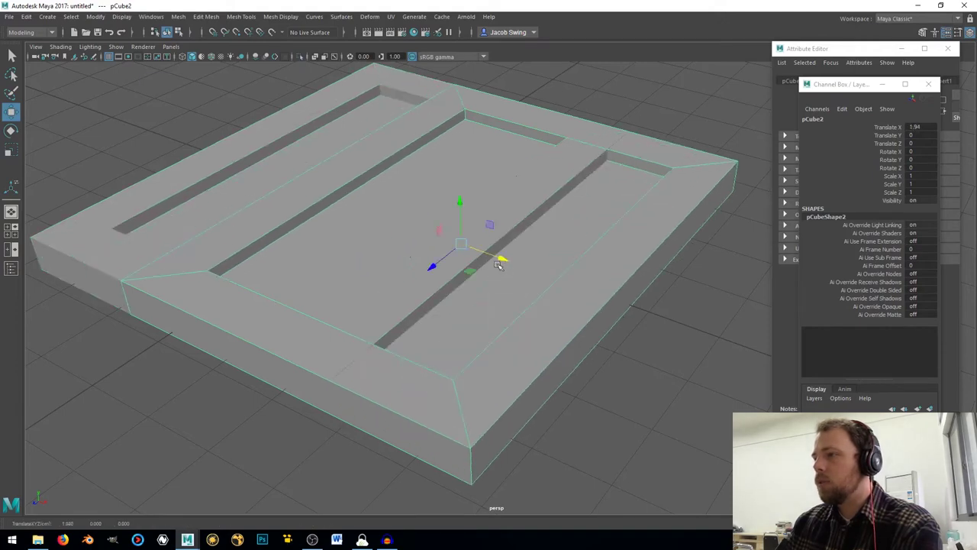
left_click(301, 58)
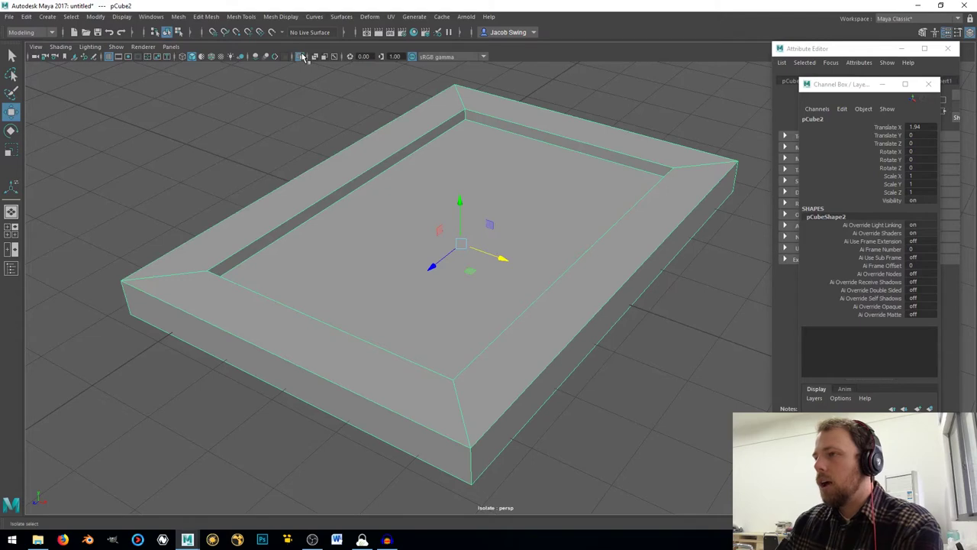
left_click(304, 58)
double_click(308, 61)
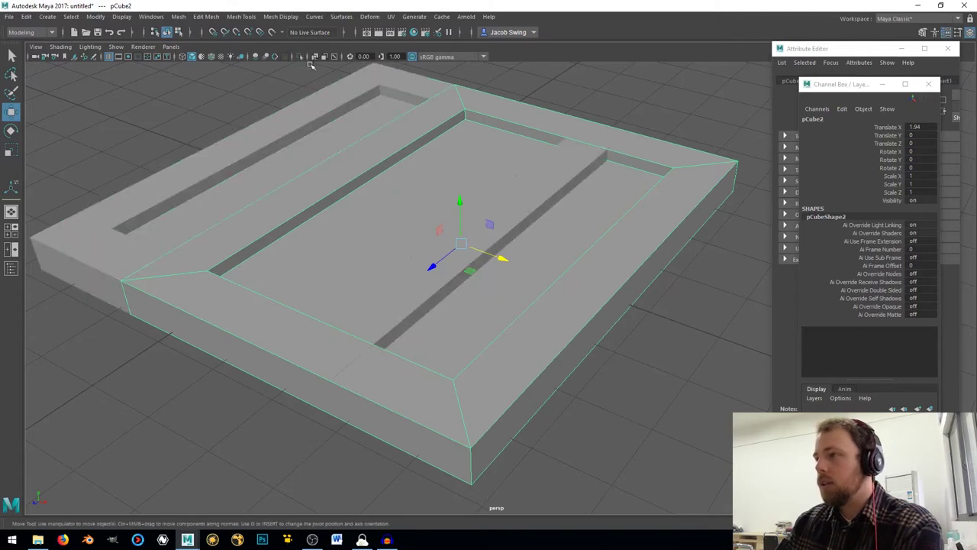
key("ctrl+z")
left_click(303, 57)
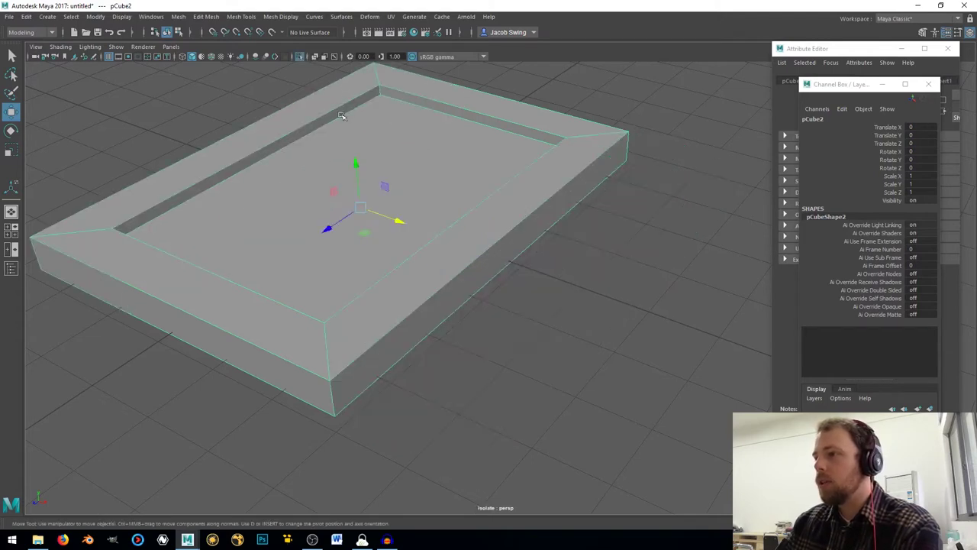
- Select pCube2's inner top face and raise it 0.388
right_click(343, 147)
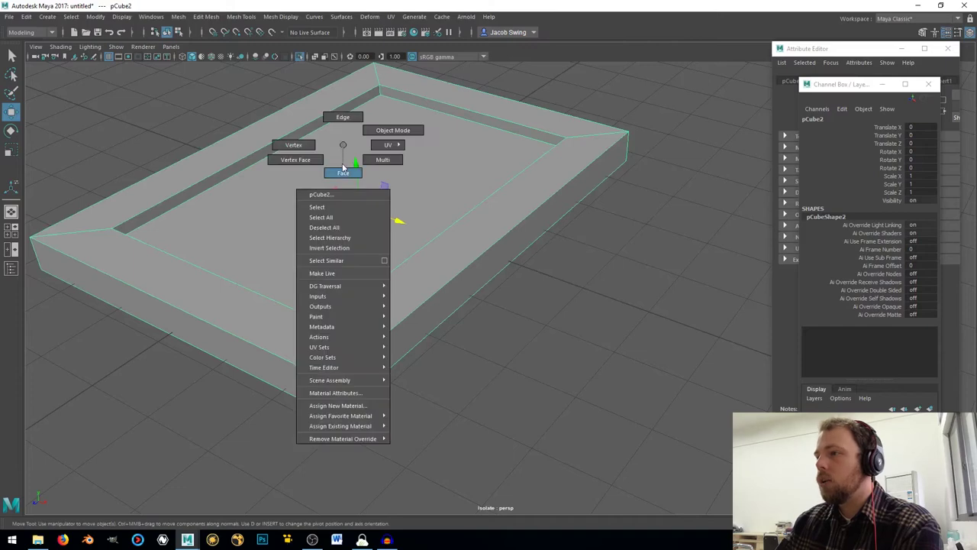
left_click(344, 172)
left_click(349, 175)
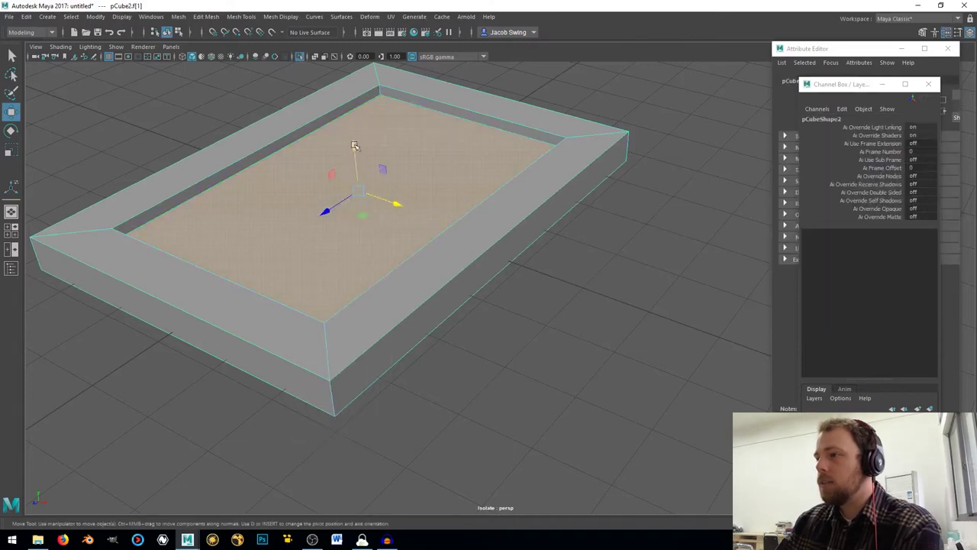
left_click_drag(354, 145, 354, 142)
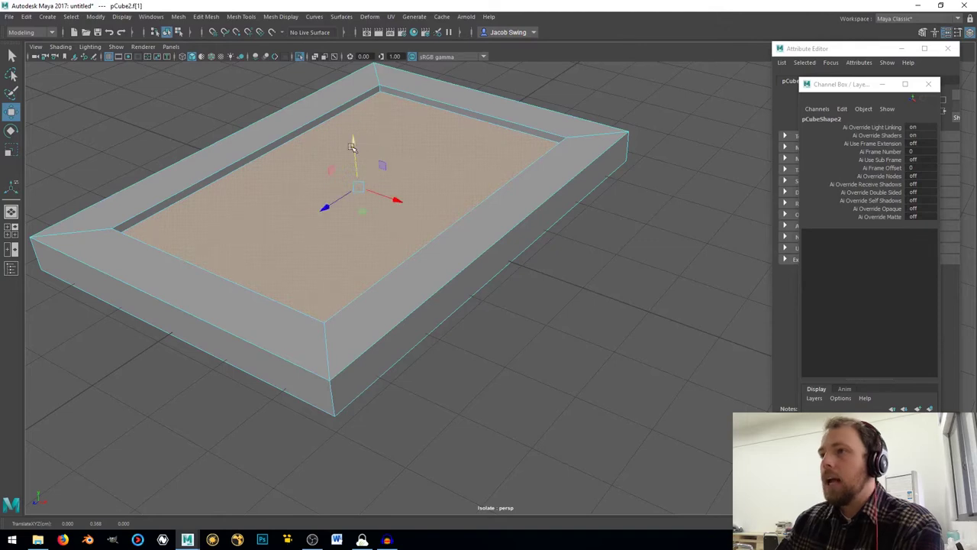
- Invert the selection and delete all rim faces, leaving a flat pane
left_click(71, 16)
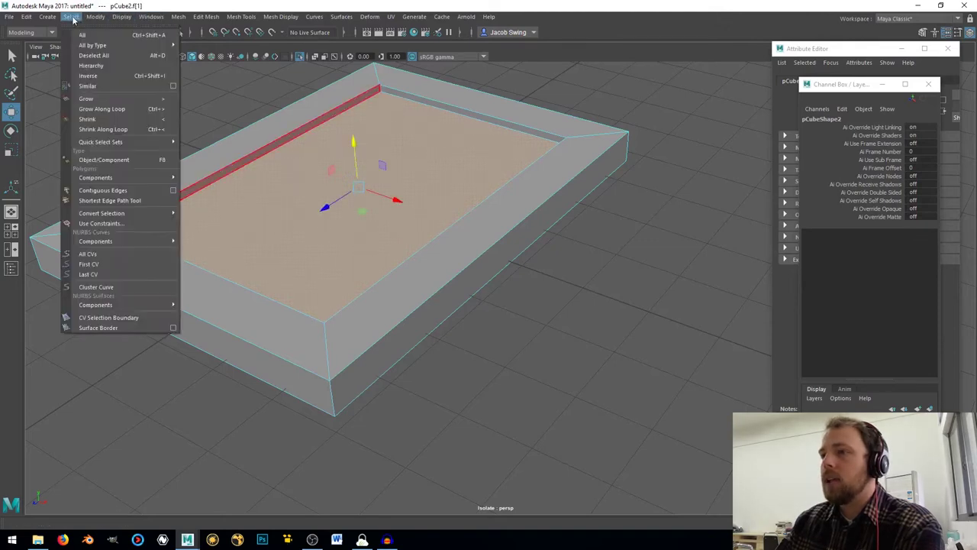
left_click(125, 75)
key("Delete")
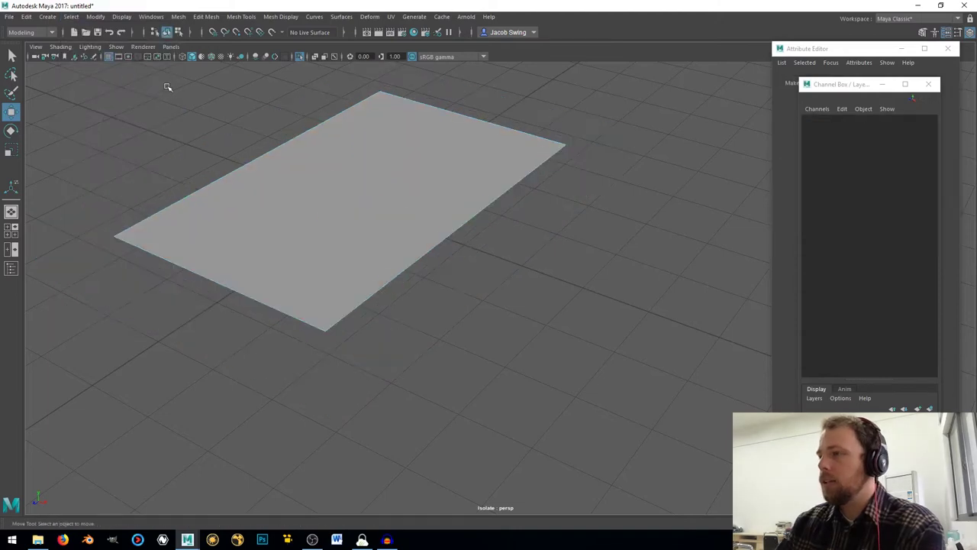
right_click_drag(384, 235, 479, 201)
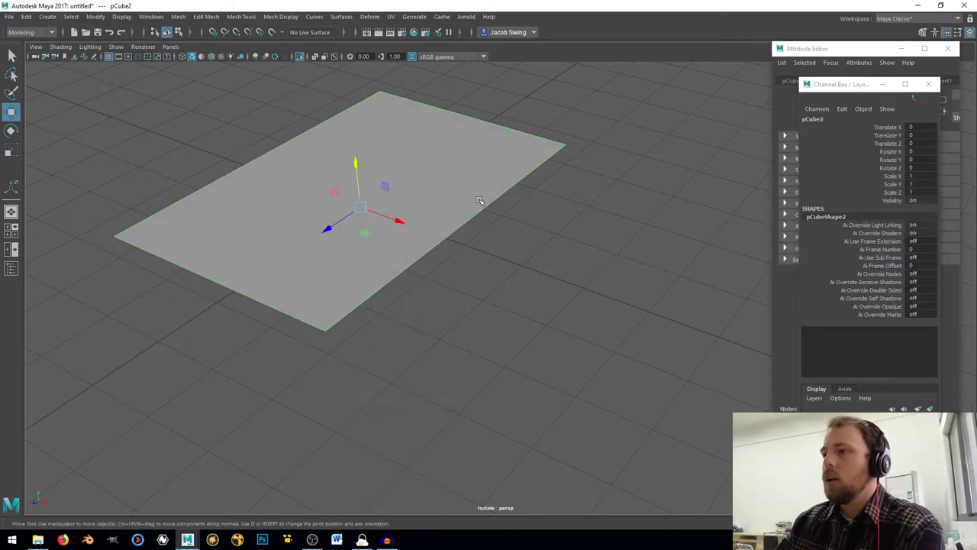
- Show all objects again, open the Outliner, and rename pCube2 to Glass
left_click(301, 58)
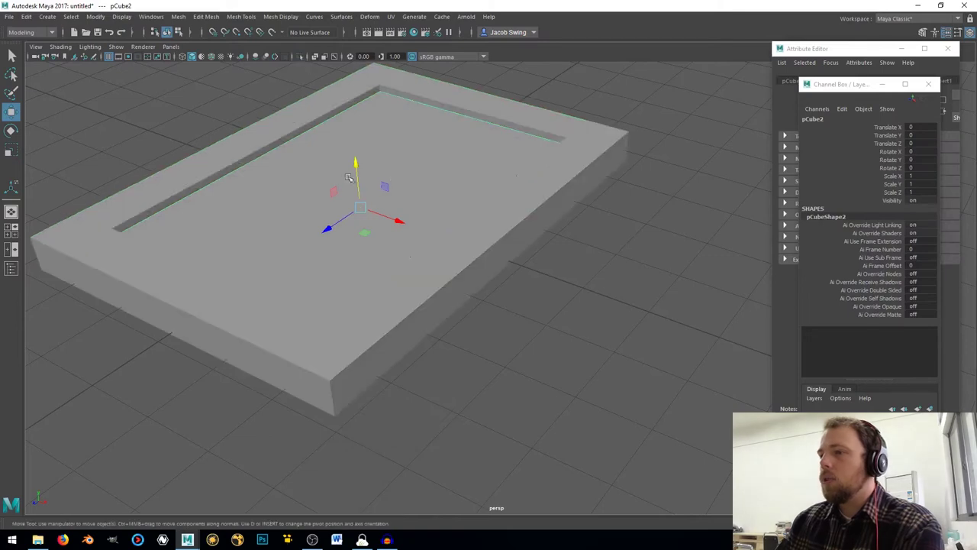
left_click(12, 268)
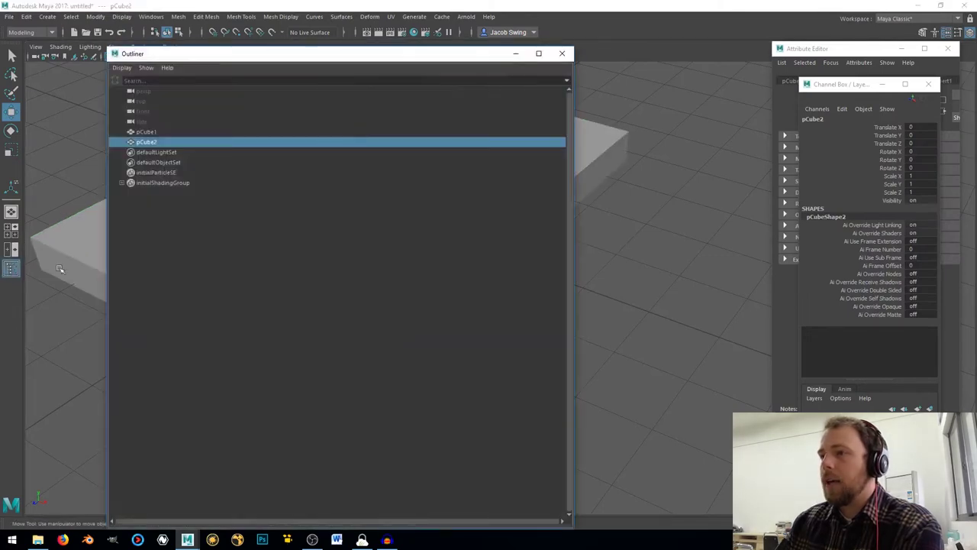
left_click_drag(576, 160, 301, 160)
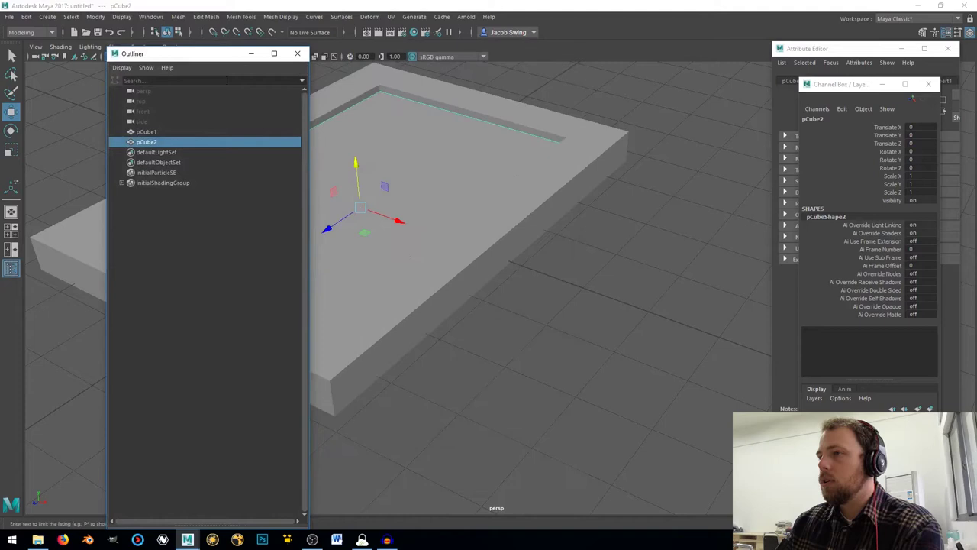
left_click_drag(203, 59, 142, 76)
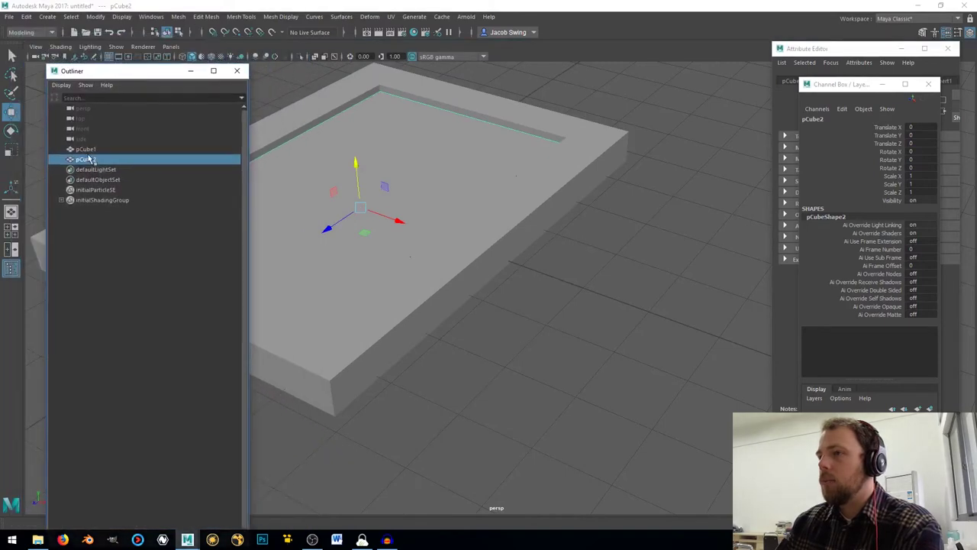
left_click(86, 159)
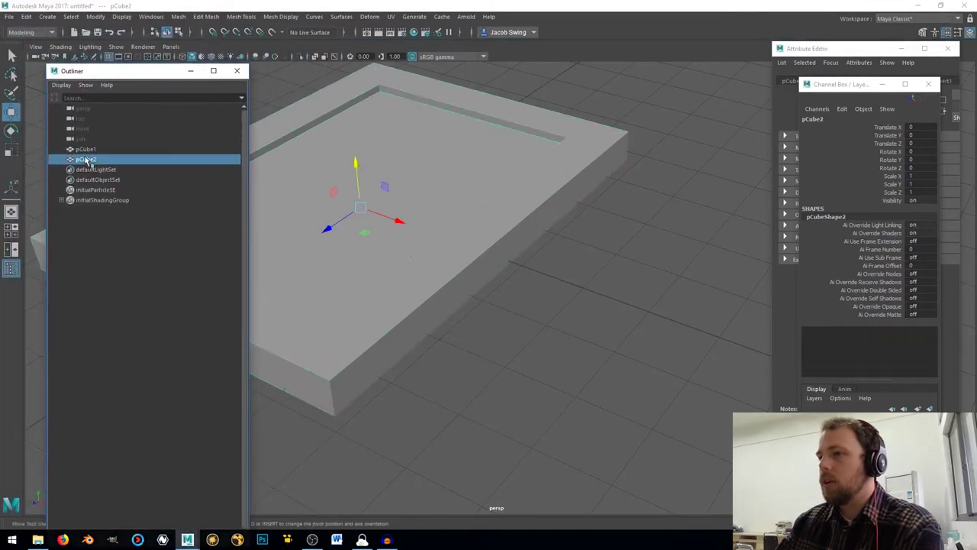
double_click(86, 160)
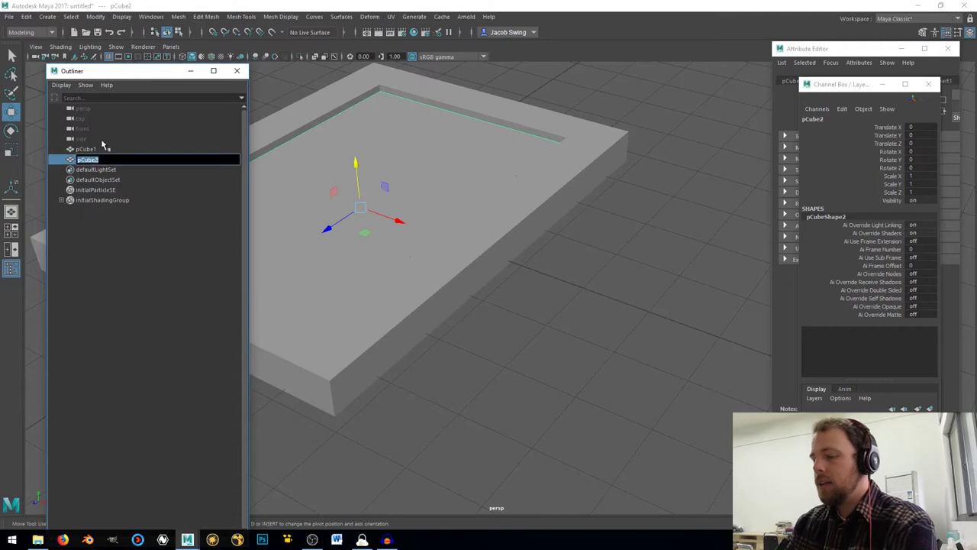
type("Glass")
key("Return")
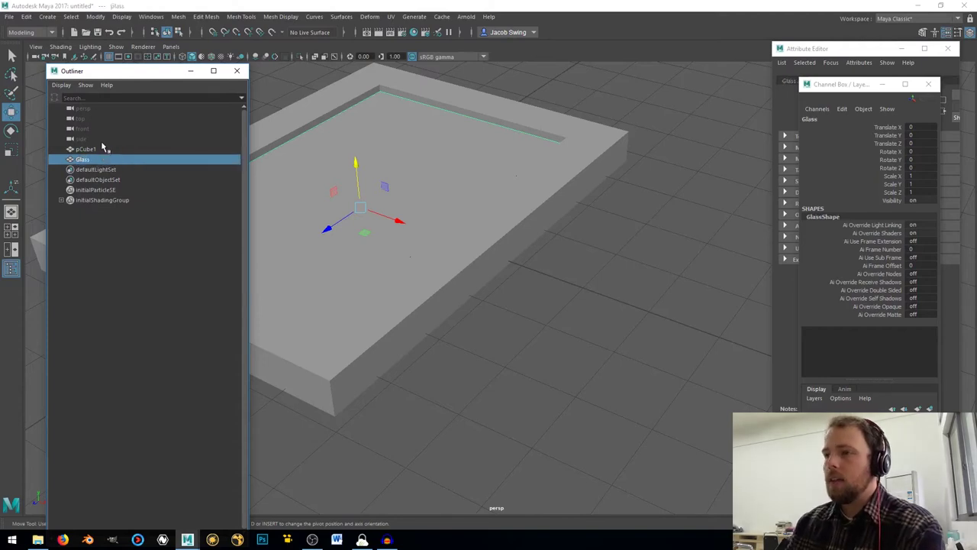
- Rename pCube1 to Frame in the Outliner
left_click(88, 149)
double_click(88, 148)
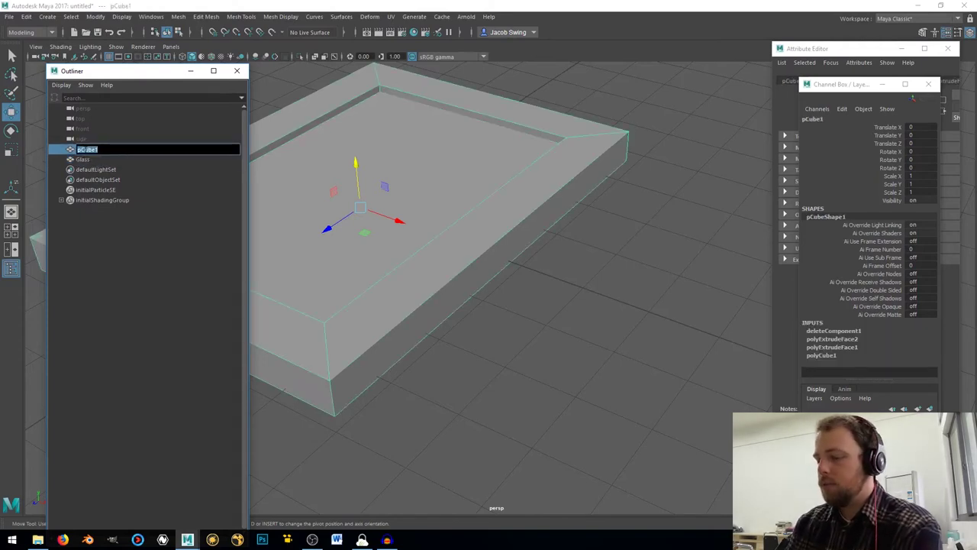
type("Frame")
key("Return")
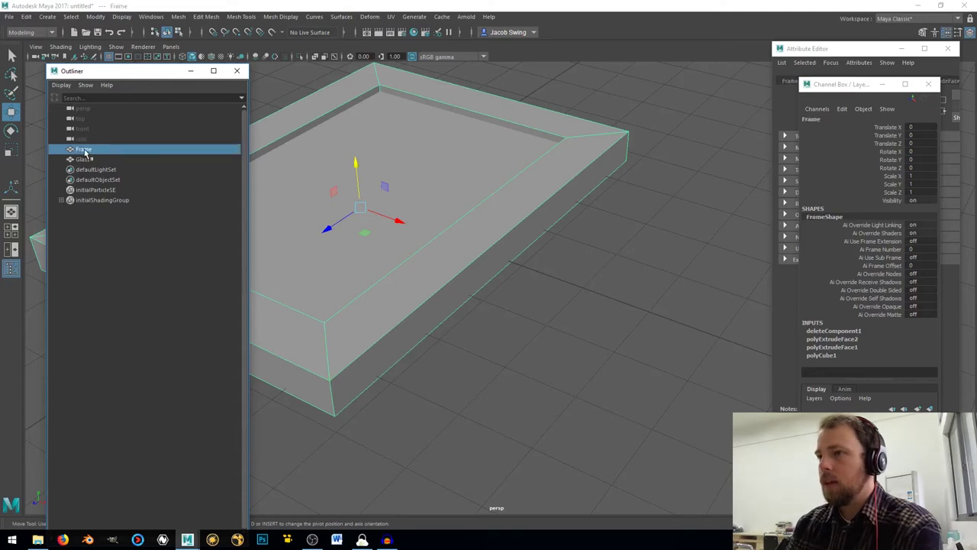
- Extract the frame's top face into a separate piece
left_click_drag(560, 277, 562, 253, "alt")
right_click_drag(579, 237, 579, 261)
left_click(482, 222)
left_click_drag(535, 225, 516, 253, "alt")
right_click_drag(515, 252, 507, 405, "shift")
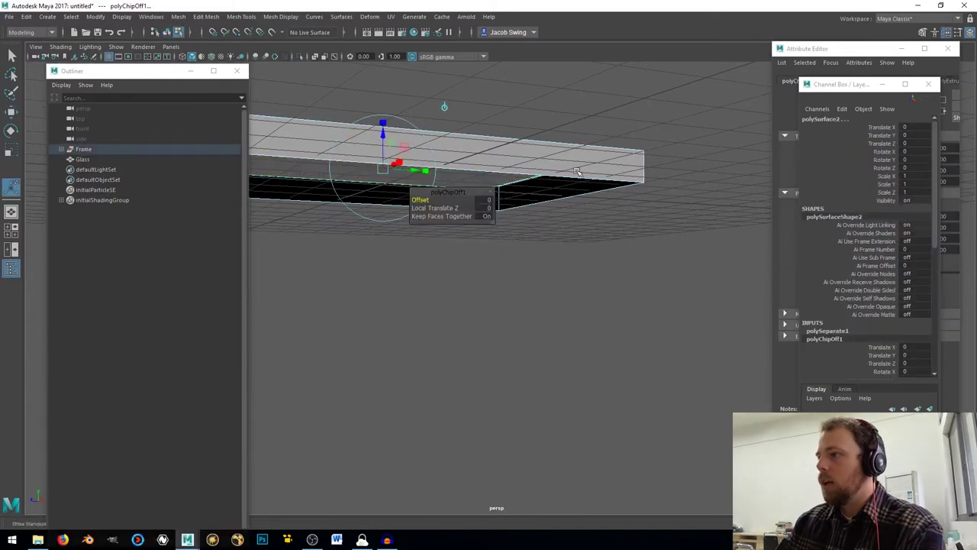
key("q")
- Delete construction history on the pieces, then select polySurface2 under the Frame group
left_click_drag(648, 130, 623, 282, "alt")
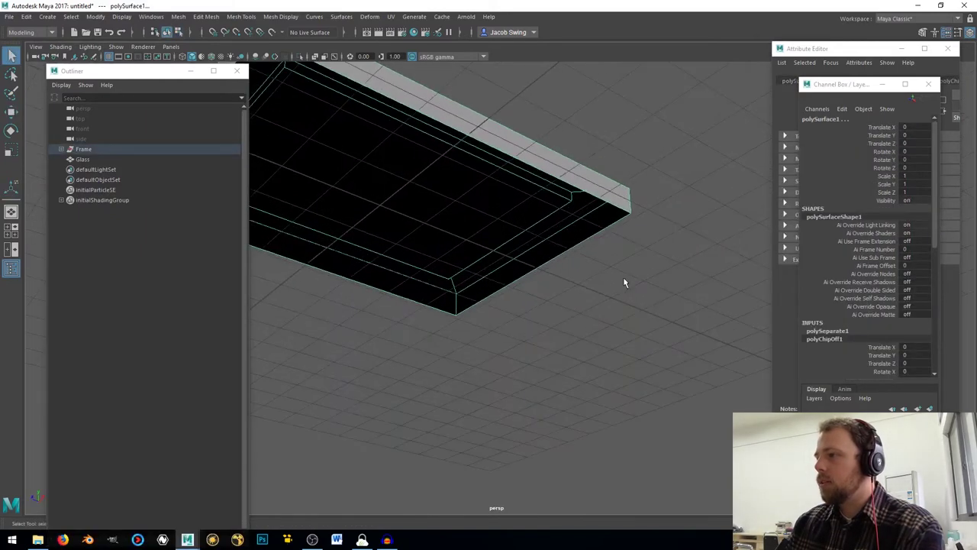
left_click(623, 283)
left_click(373, 197)
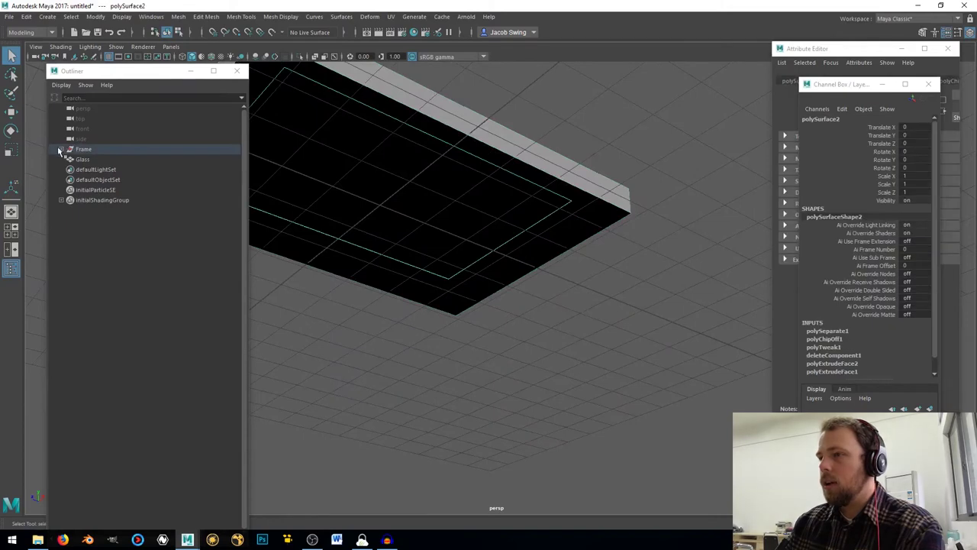
left_click_drag(683, 138, 346, 320)
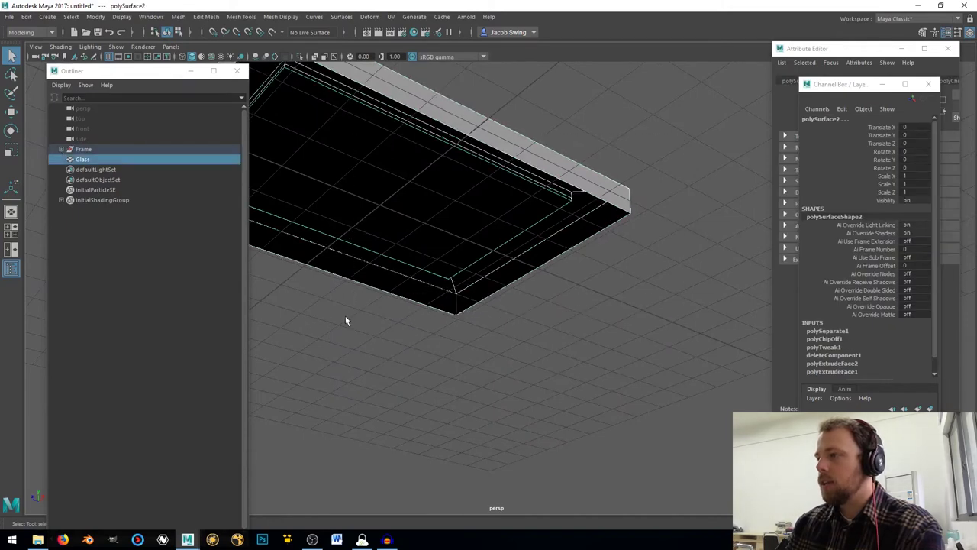
left_click(25, 16)
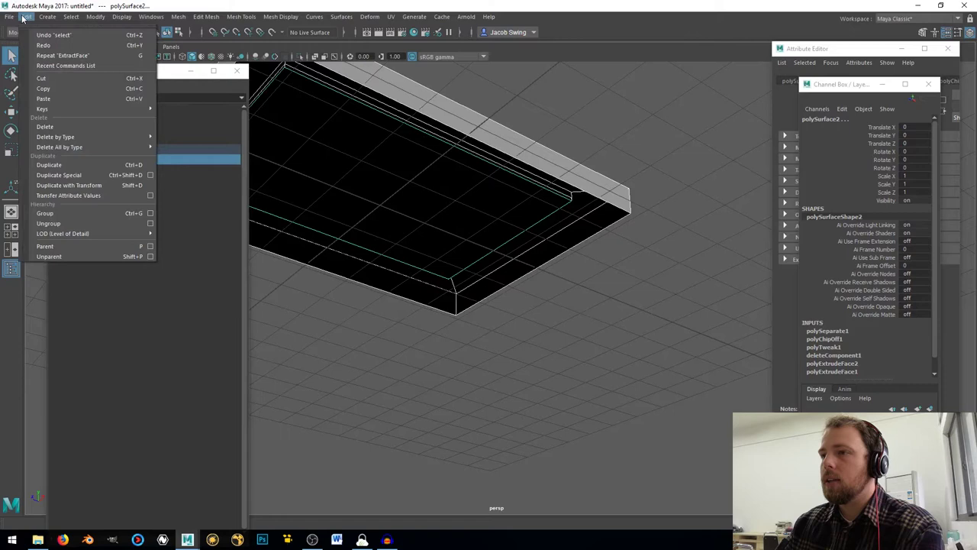
mouse_move(69, 137)
left_click(193, 146)
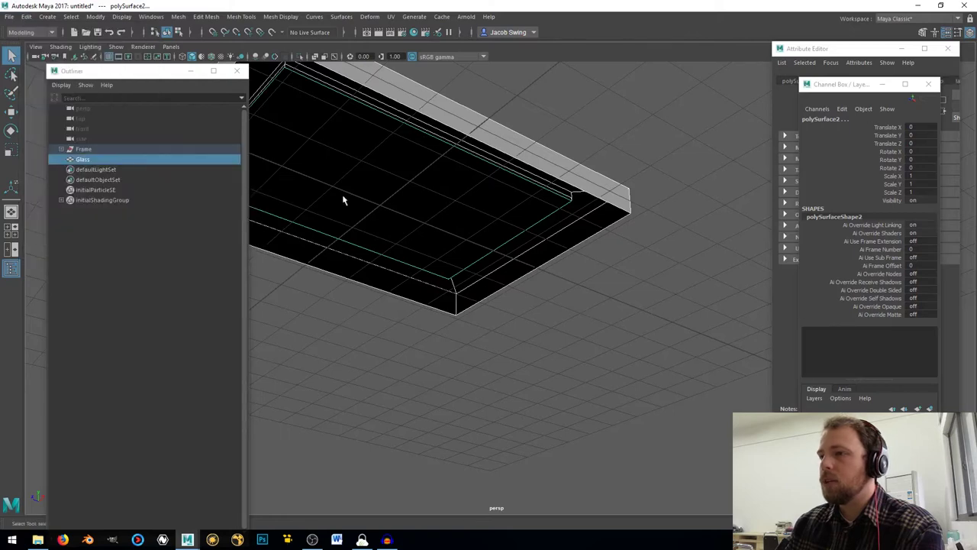
left_click(62, 149)
left_click(97, 169)
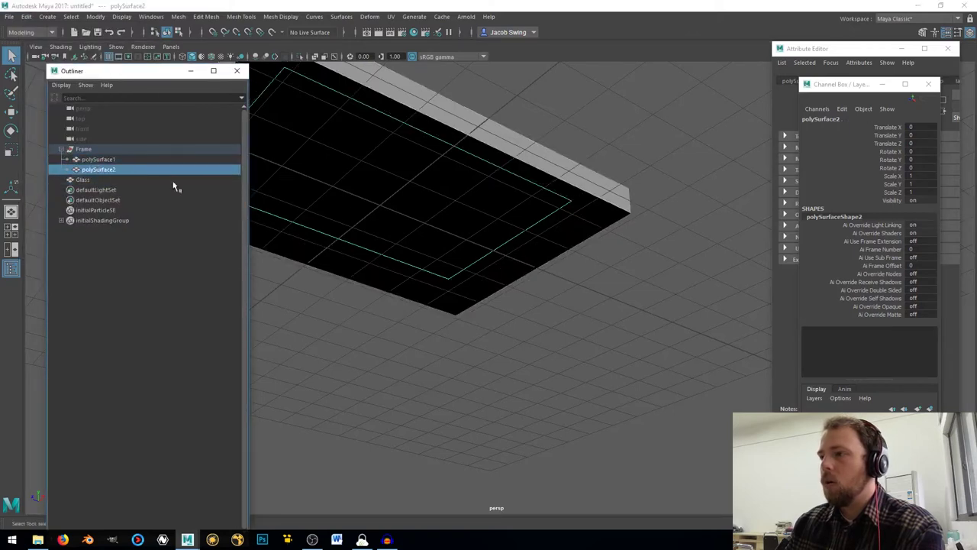
mouse_move(572, 219)
left_mouse_down("alt")
mouse_move(543, 255)
mouse_move(555, 265)
mouse_move(585, 233)
left_mouse_up("alt")
- Rename polySurface2 to Picture and polySurface1 to Frame
double_click(100, 169)
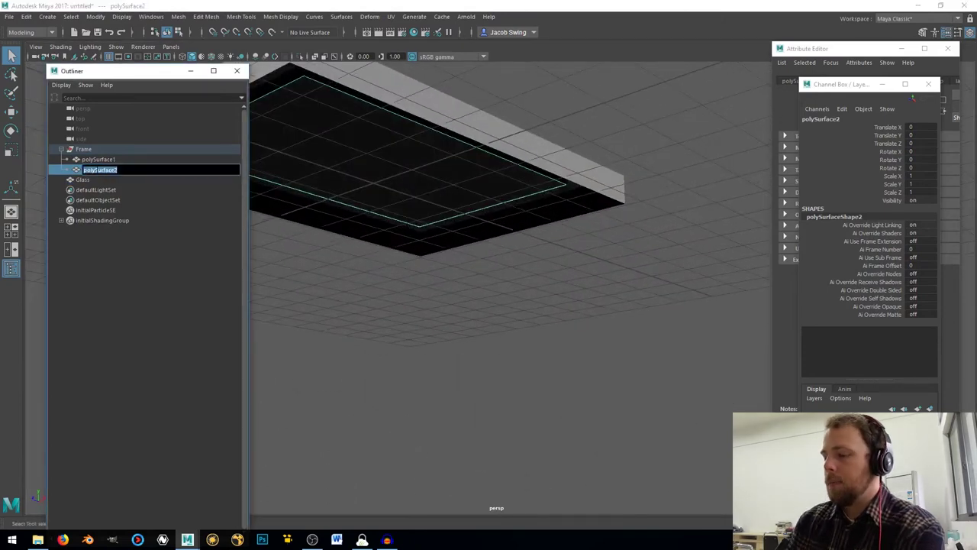
type("F")
key("Return")
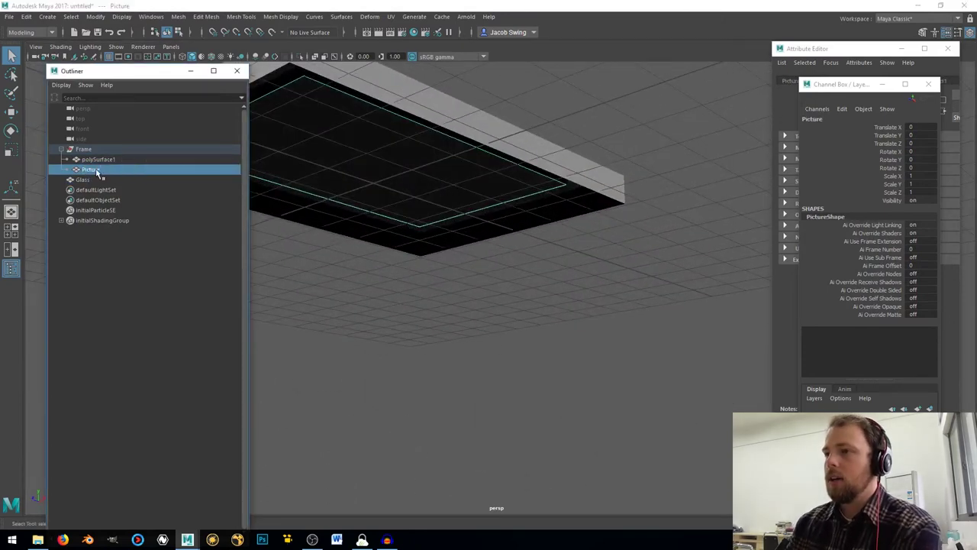
left_click(93, 160)
double_click(95, 160)
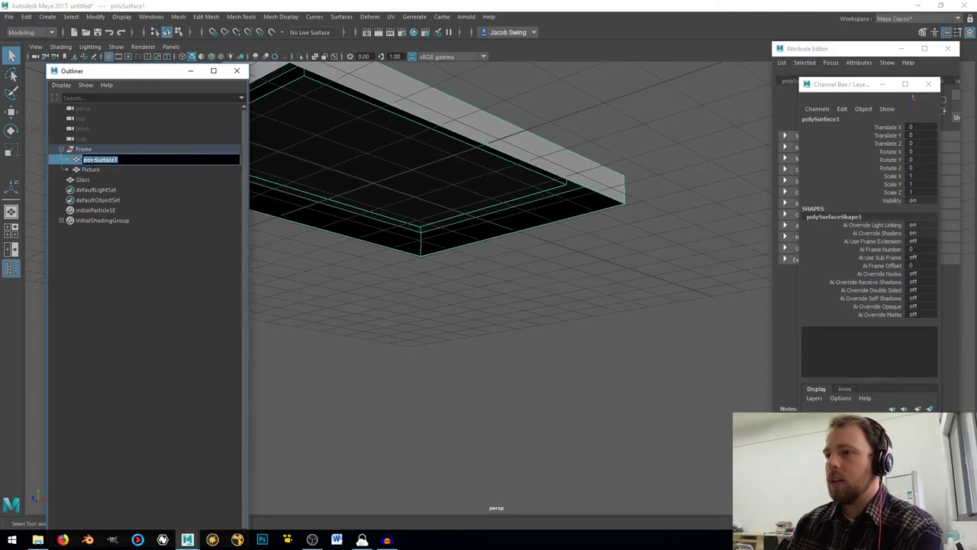
type("Frame")
key("Return")
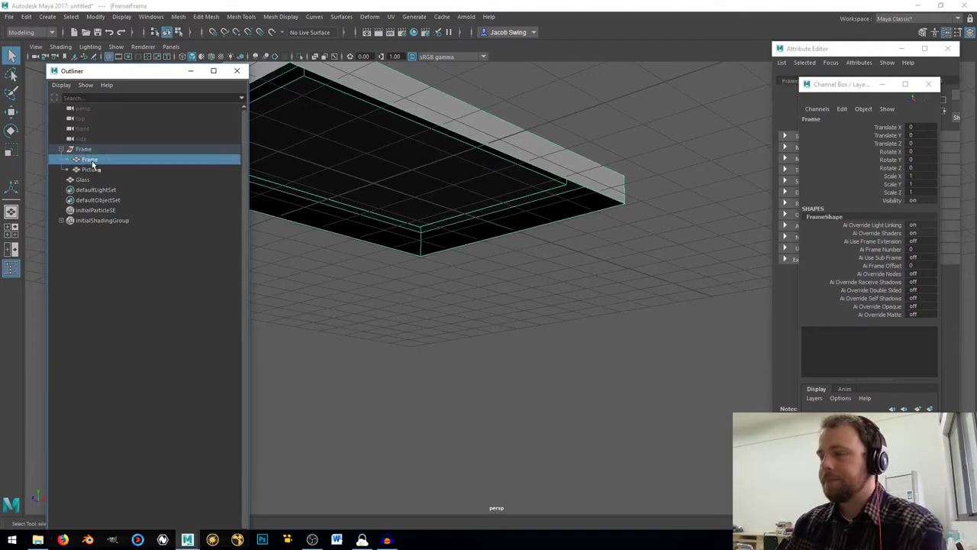
- Unparent Frame and Picture with Shift+P, delete the empty Frame group, and select Frame1
left_click(95, 169, "ctrl")
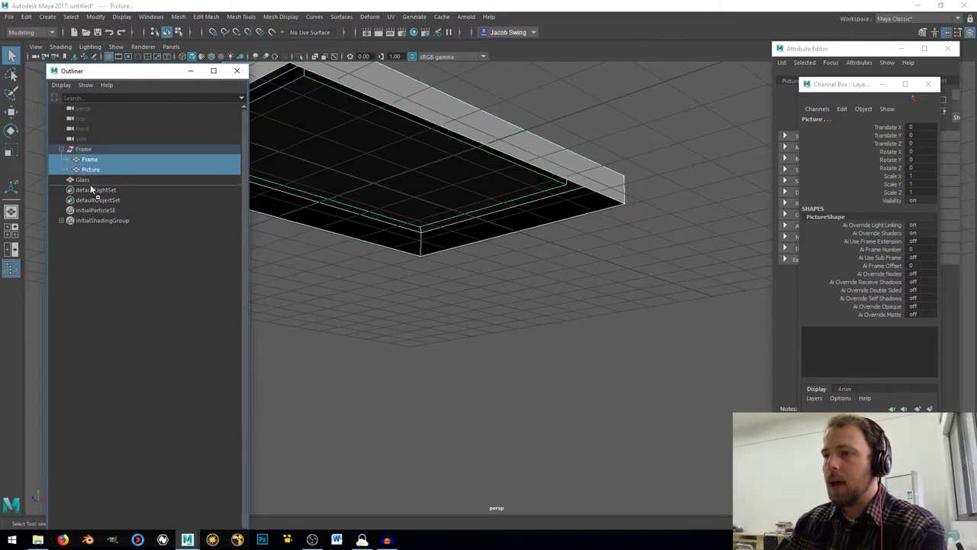
key("shift+p")
left_click(84, 170)
left_click(95, 149)
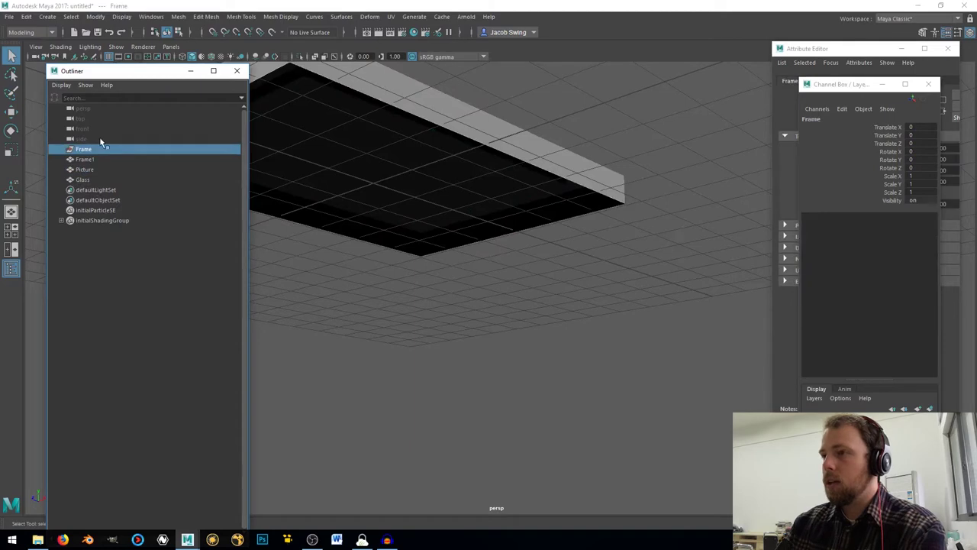
key("Delete")
left_click_drag(353, 221, 438, 183, "alt")
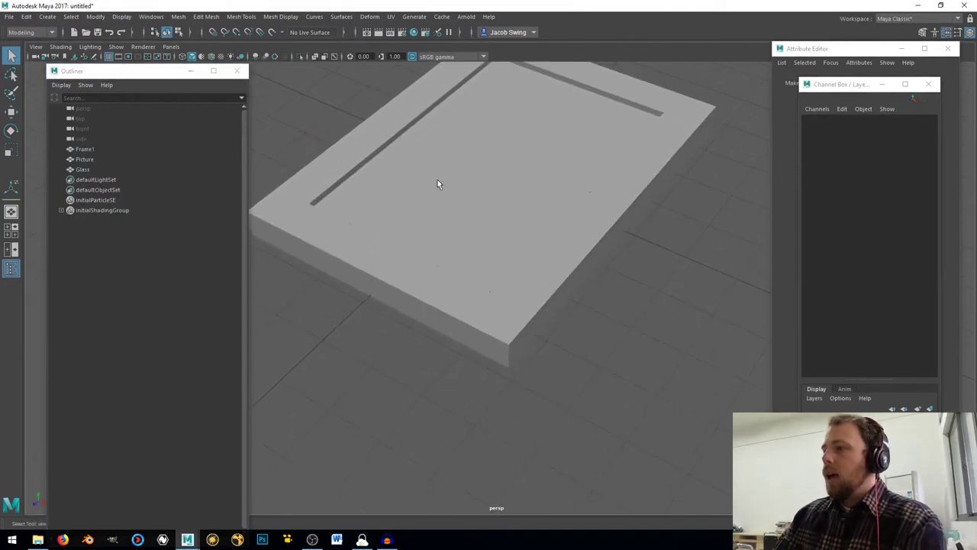
left_click(317, 186)
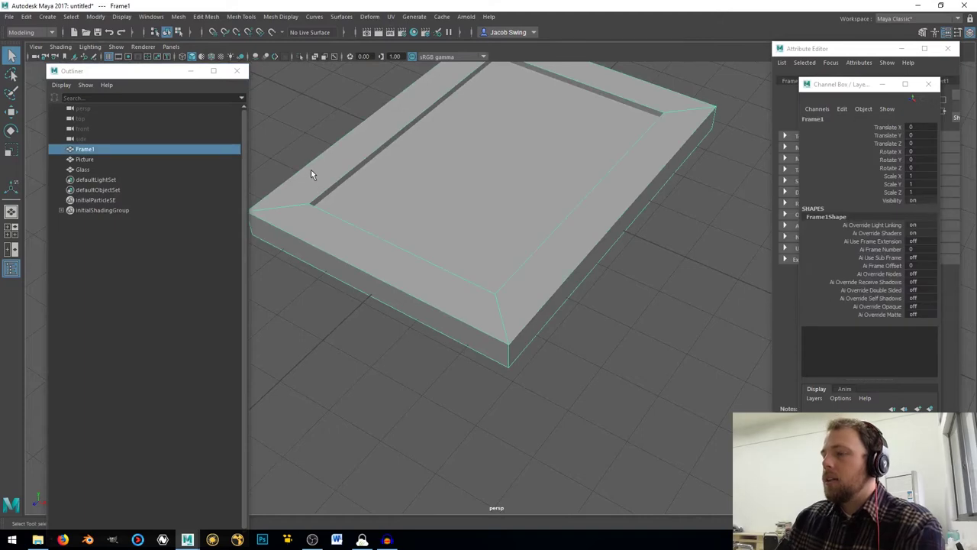
- Orbit to a top-down view of Frame1 and switch to edge selection
left_click_drag(339, 168, 357, 174, "alt")
middle_click_drag(323, 175, 418, 187, "alt")
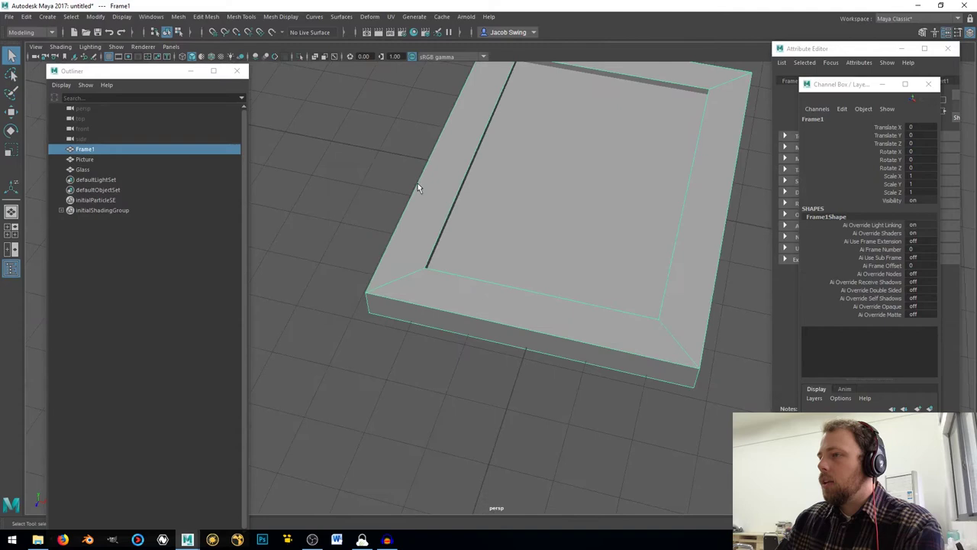
scroll(371, 262, "down", 4)
mouse_move(371, 262)
left_mouse_down("alt")
mouse_move(375, 277)
mouse_move(375, 253)
left_mouse_up("alt")
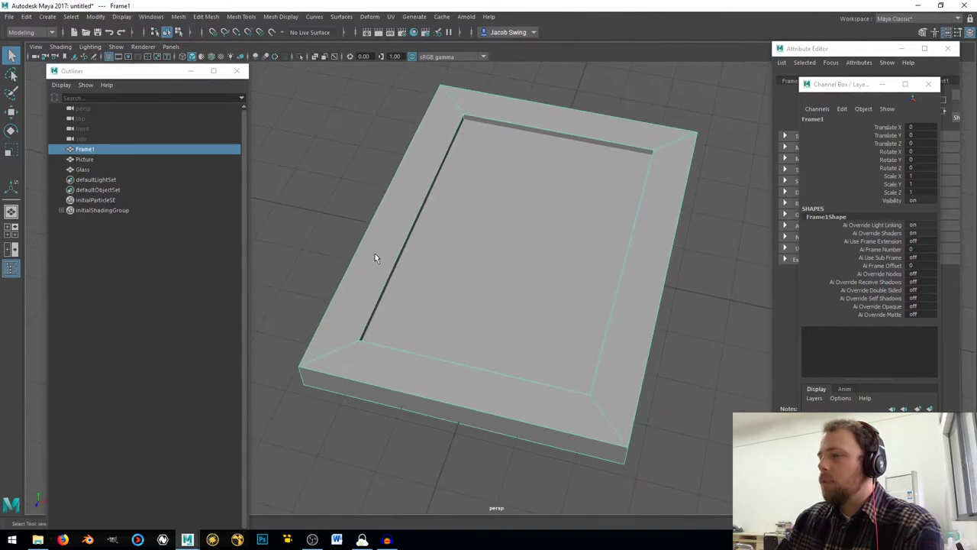
right_click_drag(375, 247, 376, 212)
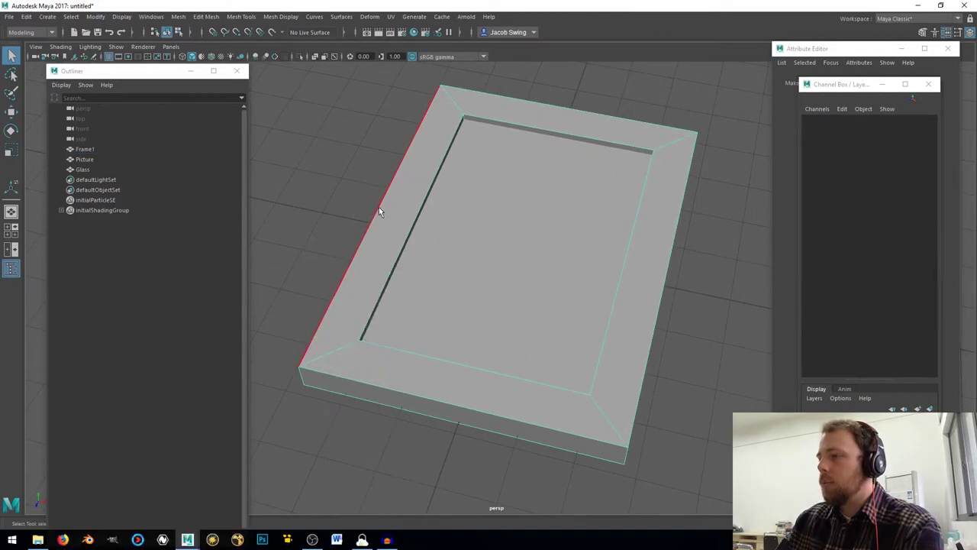
left_click(380, 207)
left_click(522, 102)
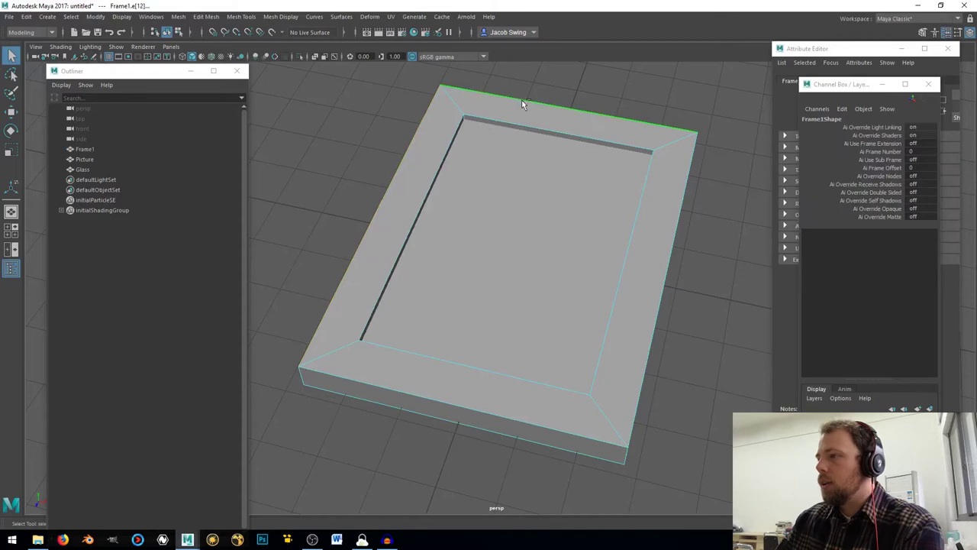
- Select Frame1's four inner edges and bevel them at fraction 0.5 with one segment
left_click_drag(680, 222, 526, 292, "alt")
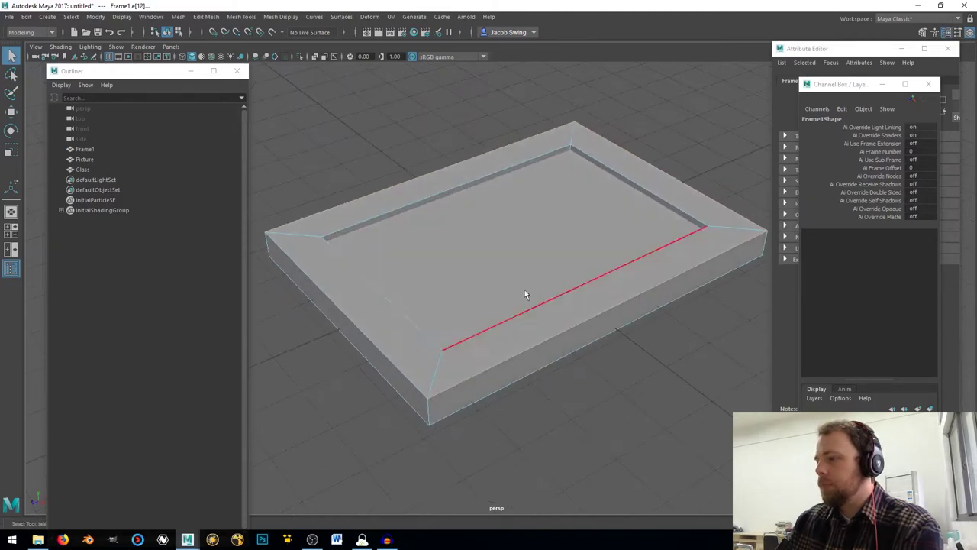
left_click(376, 323)
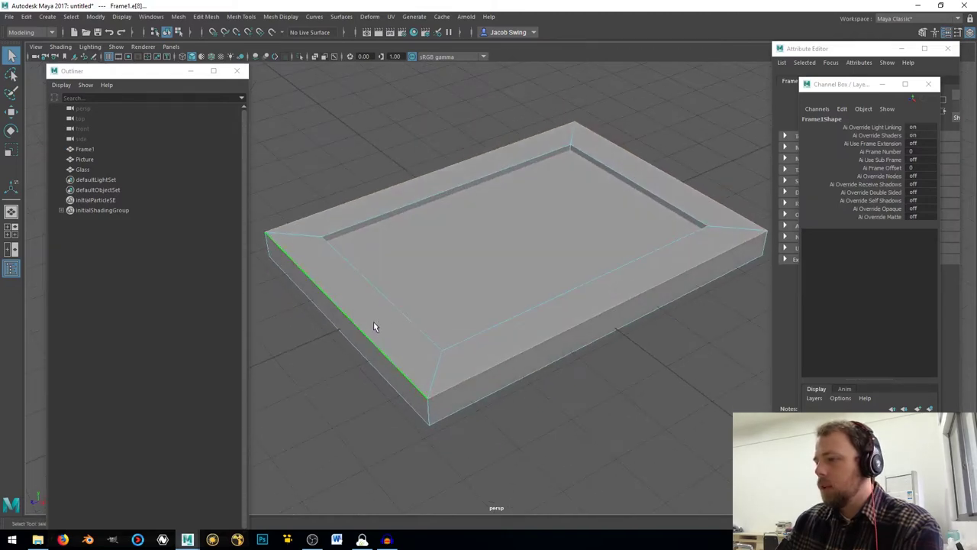
right_click(327, 254, "shift")
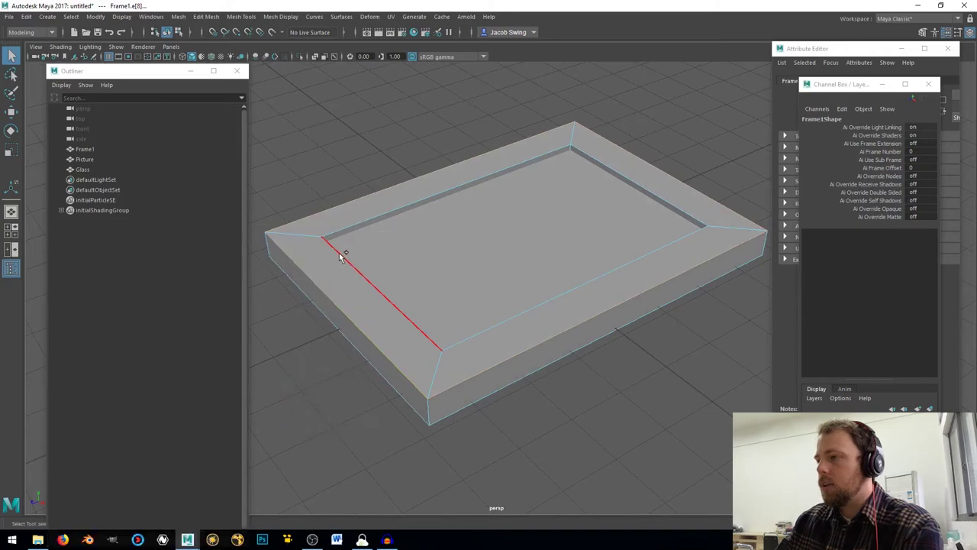
left_click(339, 253)
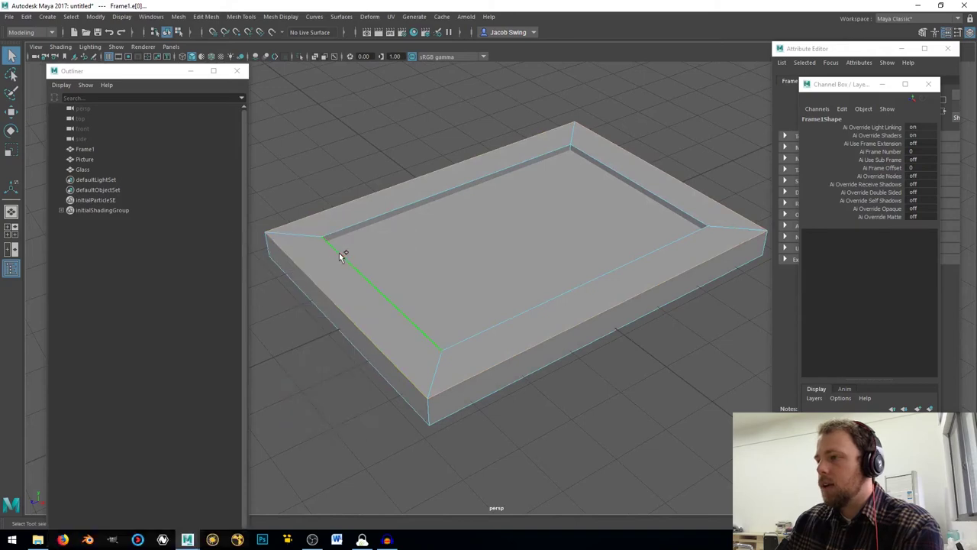
left_click(630, 174, "shift")
left_click(612, 273, "shift")
right_click(372, 223, "shift")
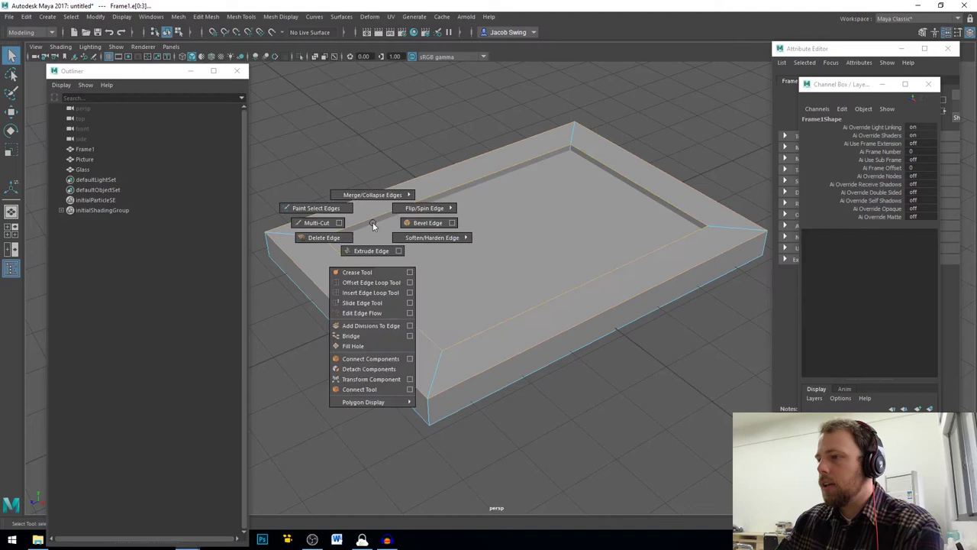
left_click(425, 220)
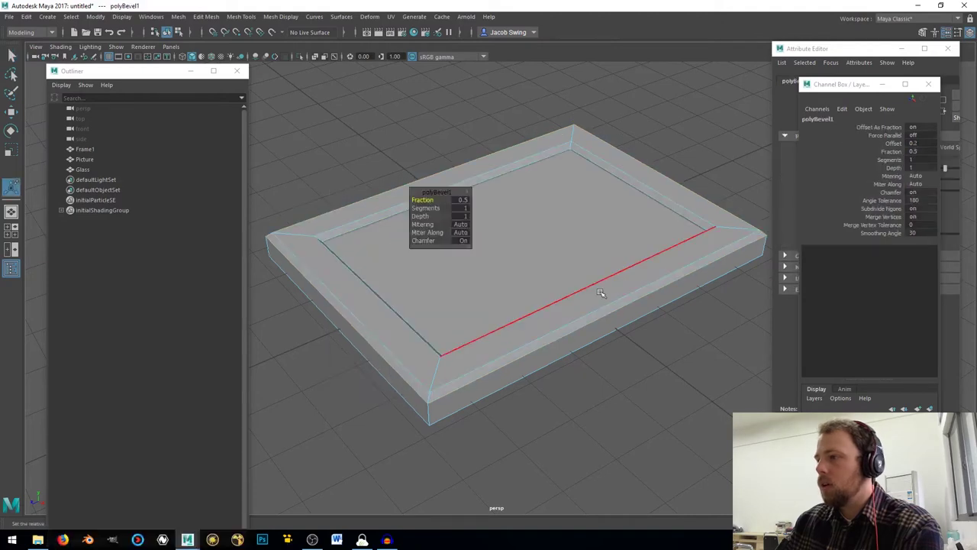
left_click_drag(600, 290, 633, 284, "alt")
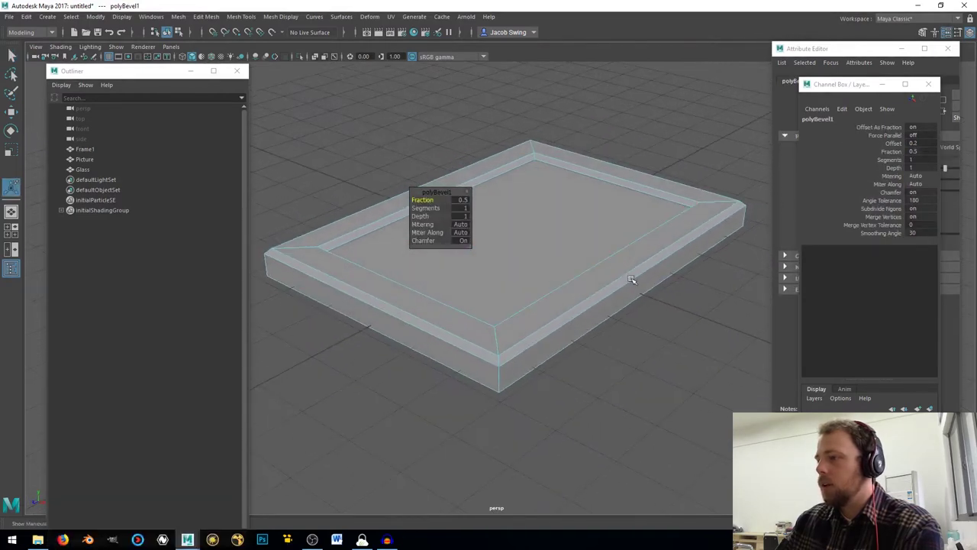
left_click(498, 386)
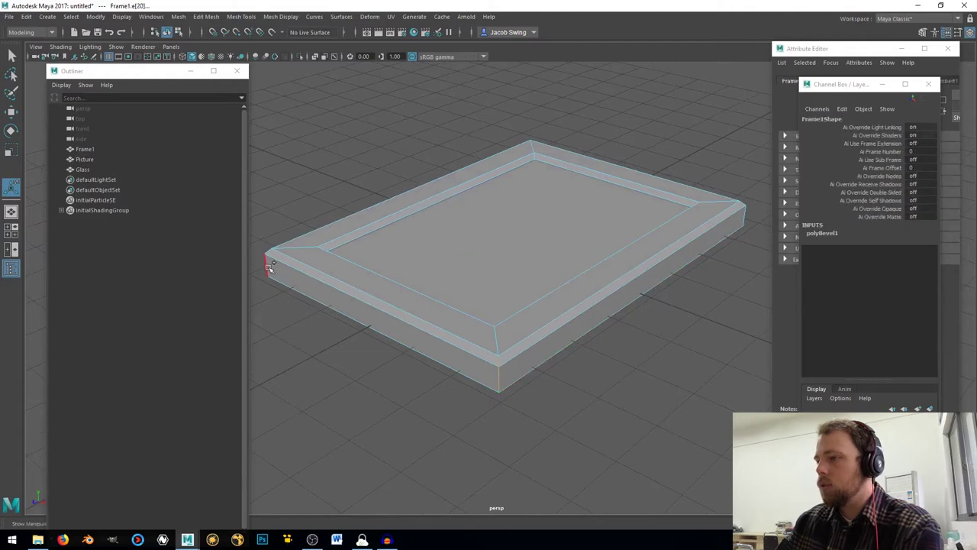
- Bevel the frame's outer corner edges with the Fraction set to 0.1
left_click_drag(488, 256, 445, 280, "alt")
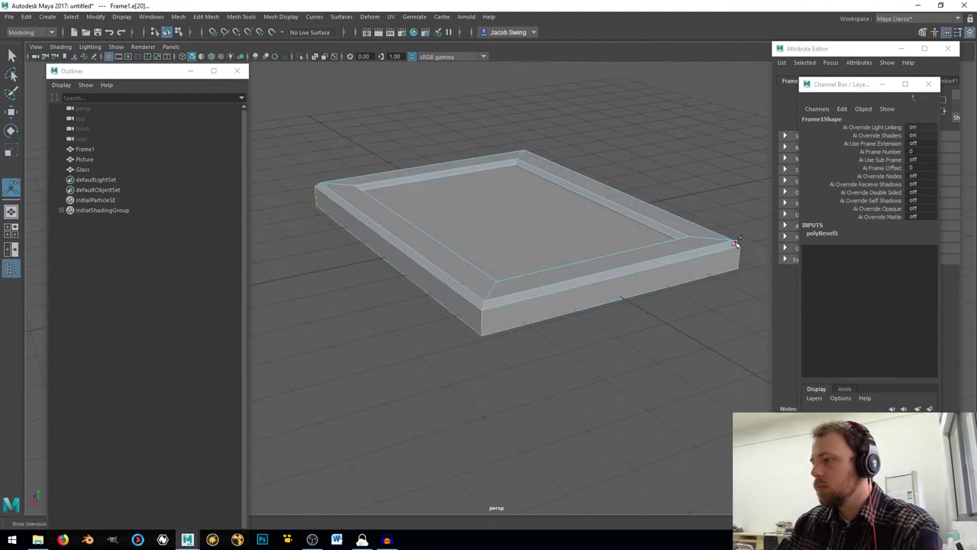
left_click_drag(735, 243, 675, 265, "alt")
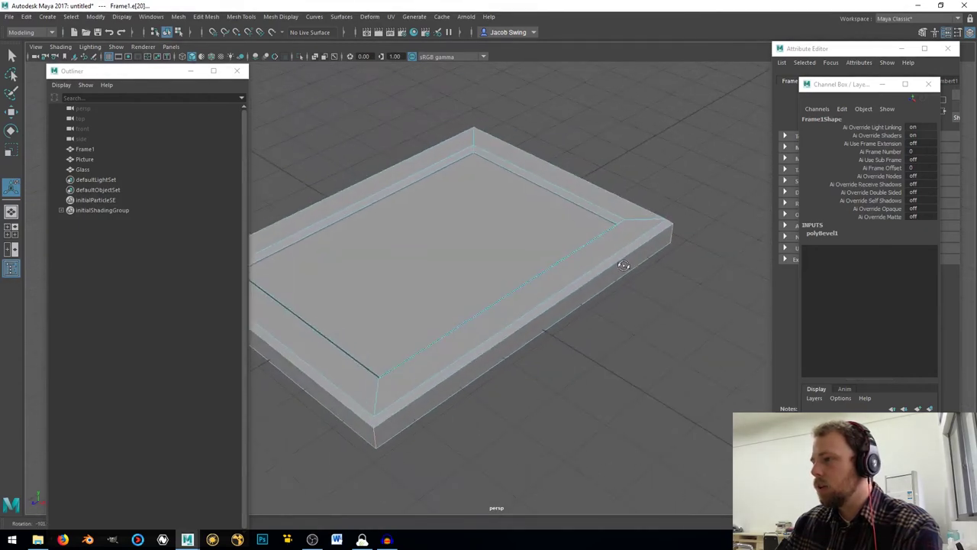
right_click(675, 265, "shift")
left_click(725, 266)
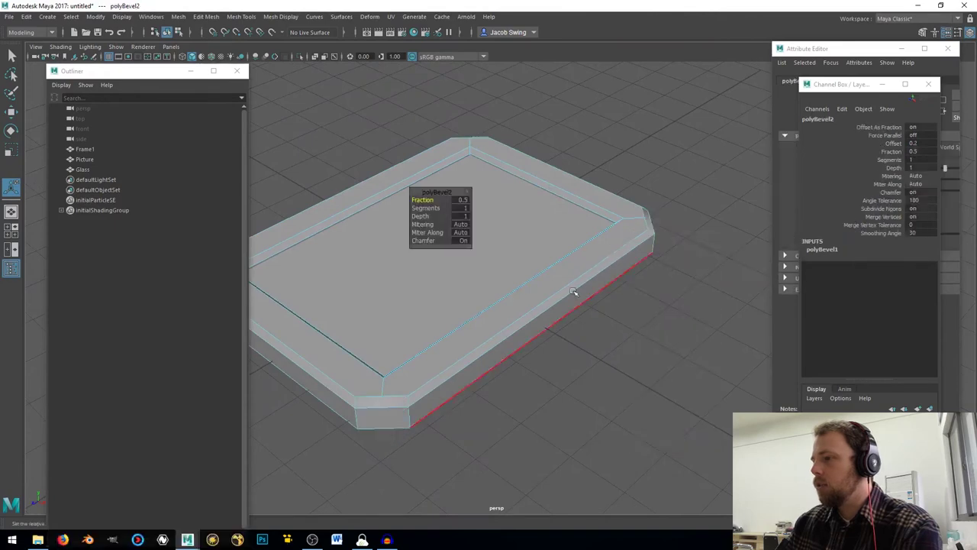
left_click_drag(497, 323, 579, 298, "alt")
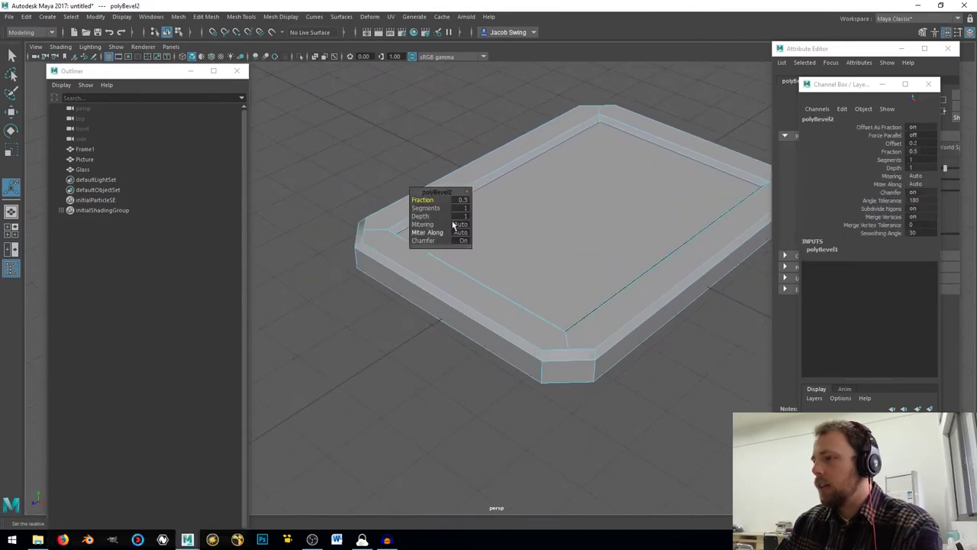
left_click(464, 200)
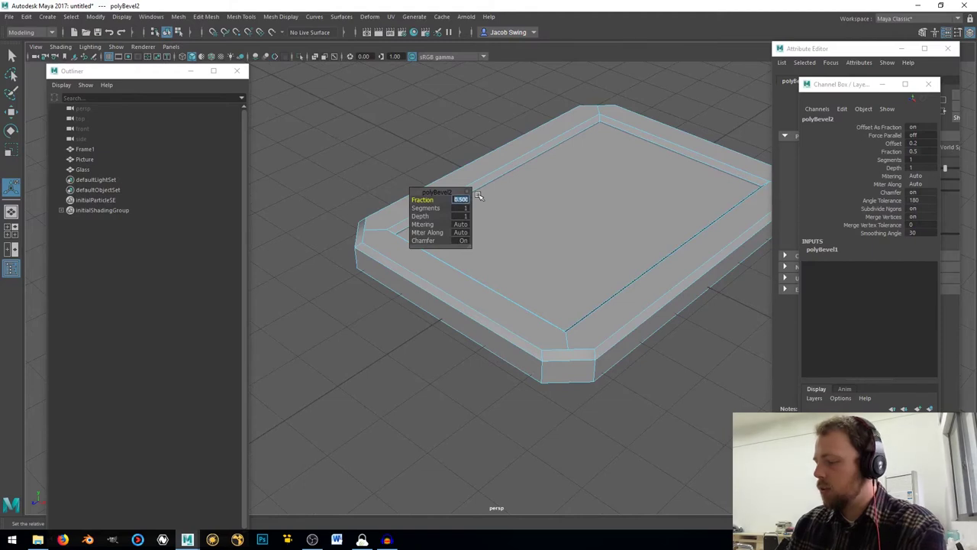
key("Return")
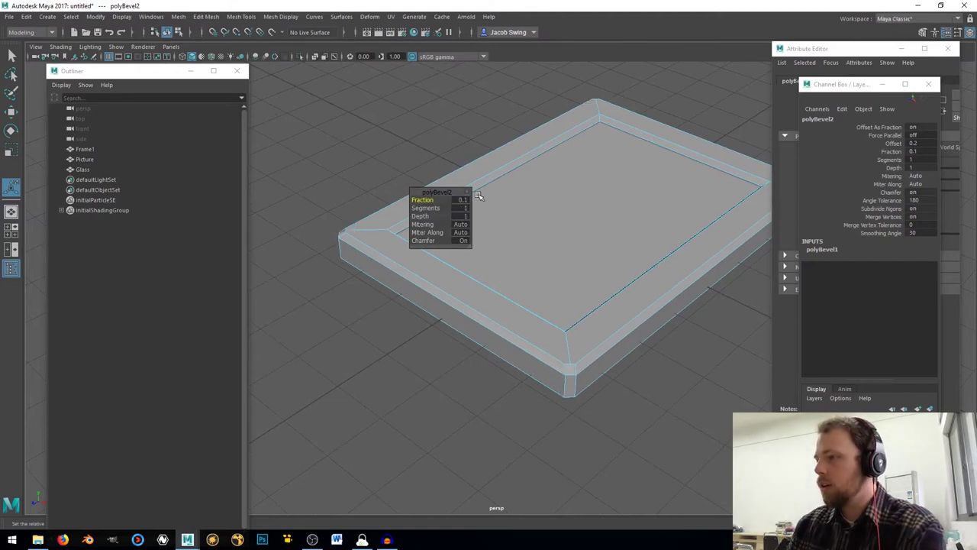
- Zoom in on a frame corner from above to inspect the chamfer
left_click_drag(526, 242, 631, 254, "alt")
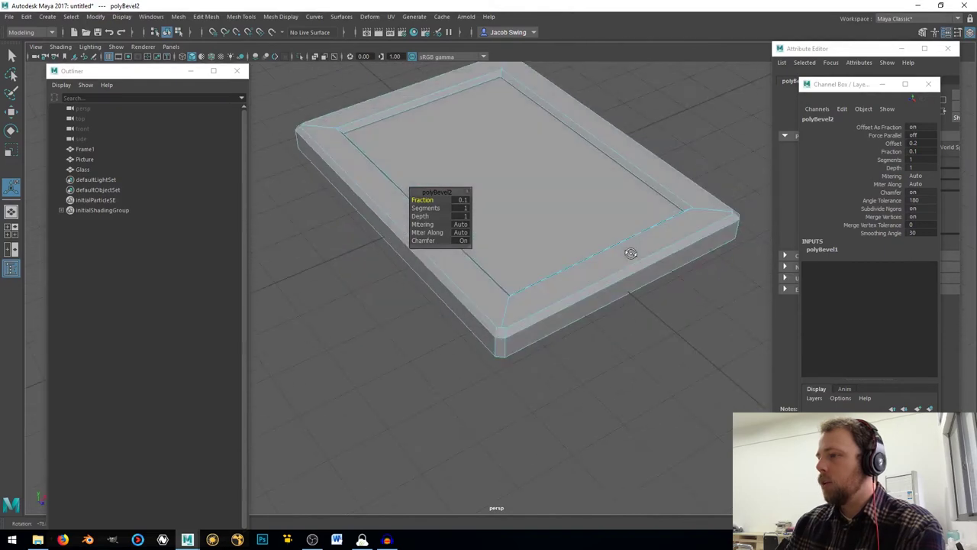
scroll(515, 331, "up", 5)
left_click_drag(514, 331, 555, 331, "alt")
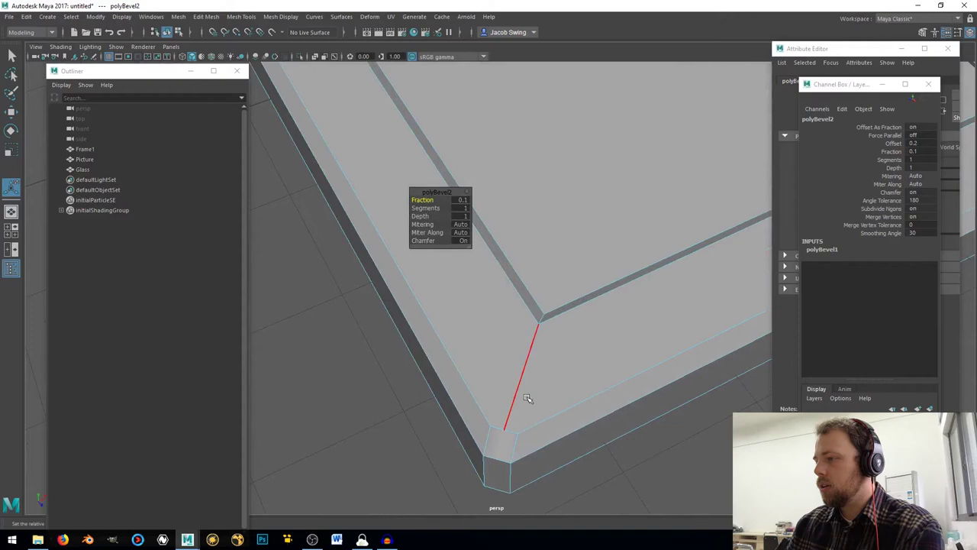
right_click_drag(510, 245, 556, 260)
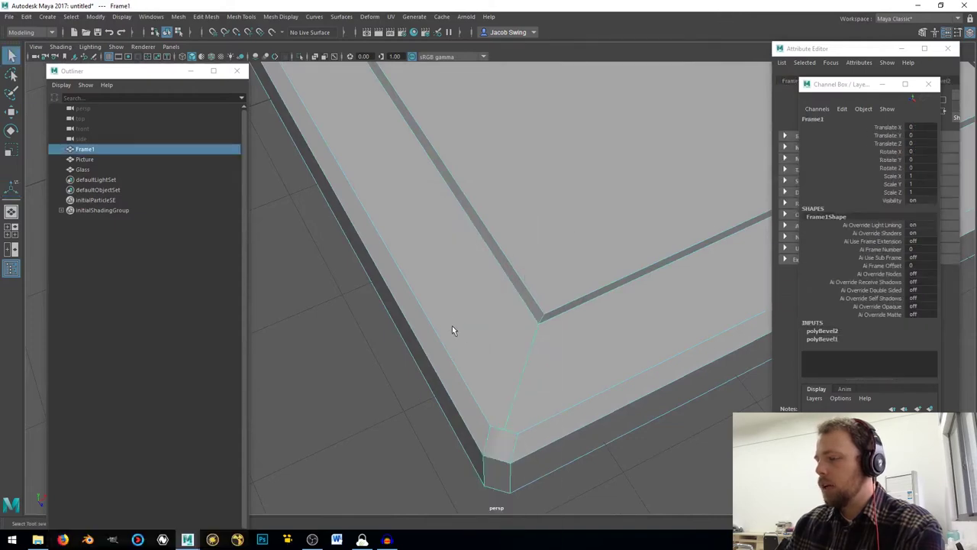
- Multi-Cut two new edges from the inner corner vertex to the chamfered outer corner
right_click_drag(451, 319, 318, 276, "shift")
left_click(539, 323)
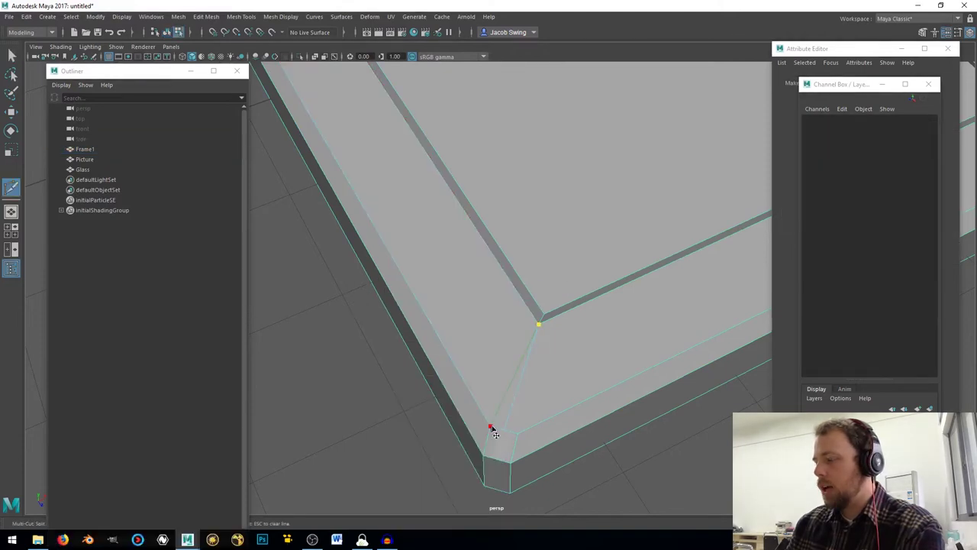
left_click(491, 426)
key("Return")
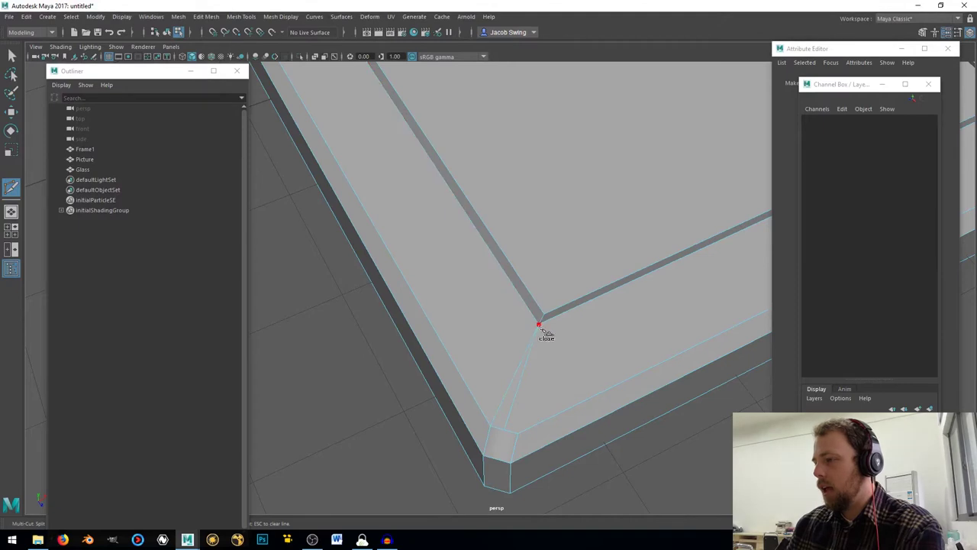
left_click(539, 325)
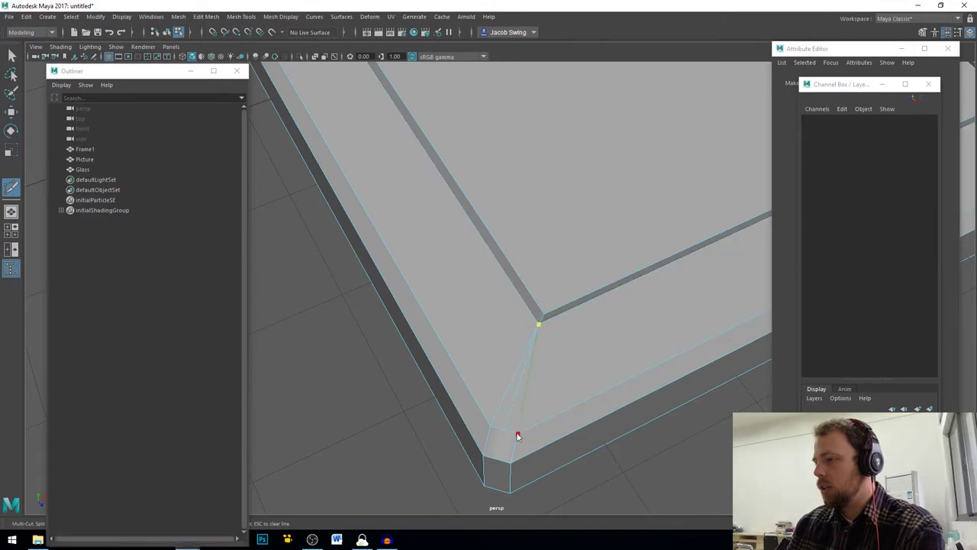
left_click(518, 435)
key("Return")
left_click(13, 55)
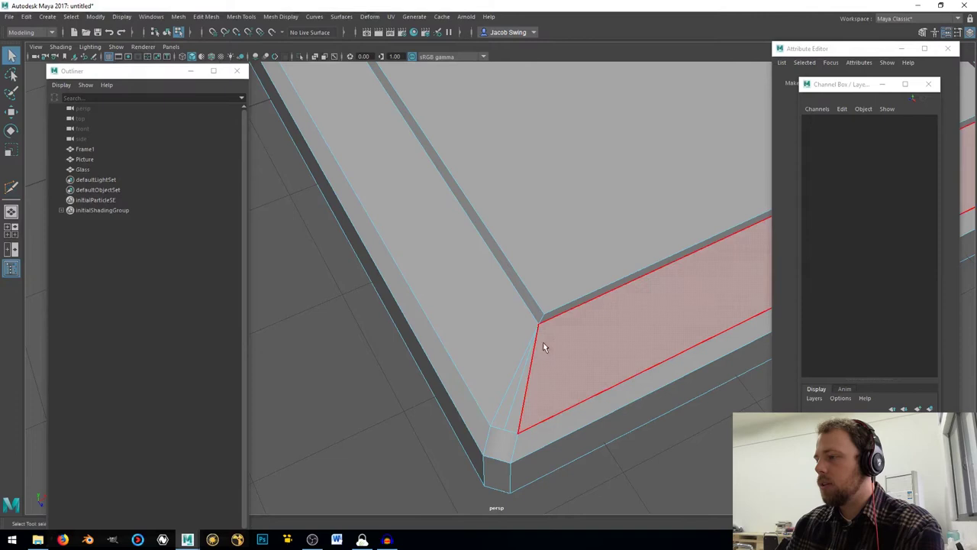
- Delete the old diagonal mitre edge at the frame corner
left_click(510, 410)
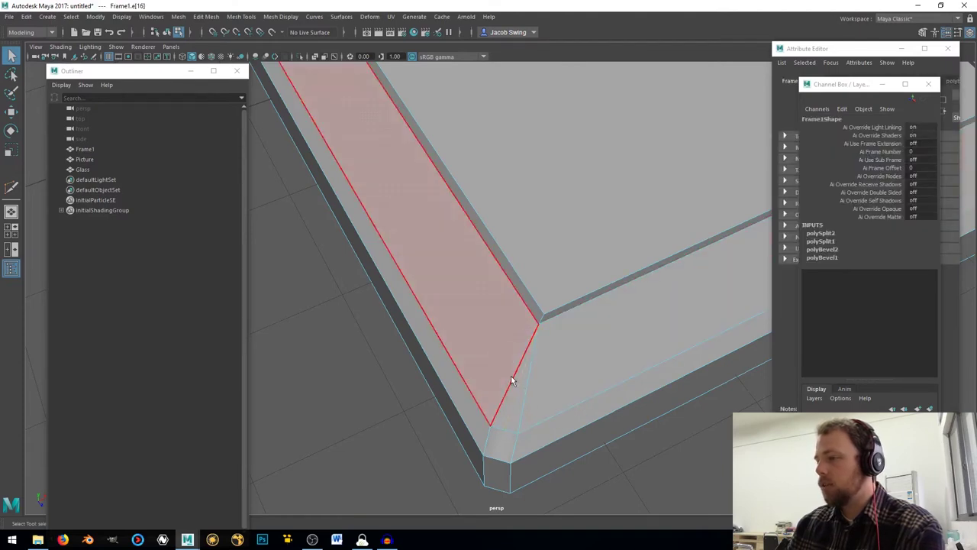
right_click_drag(511, 376, 472, 375, "shift")
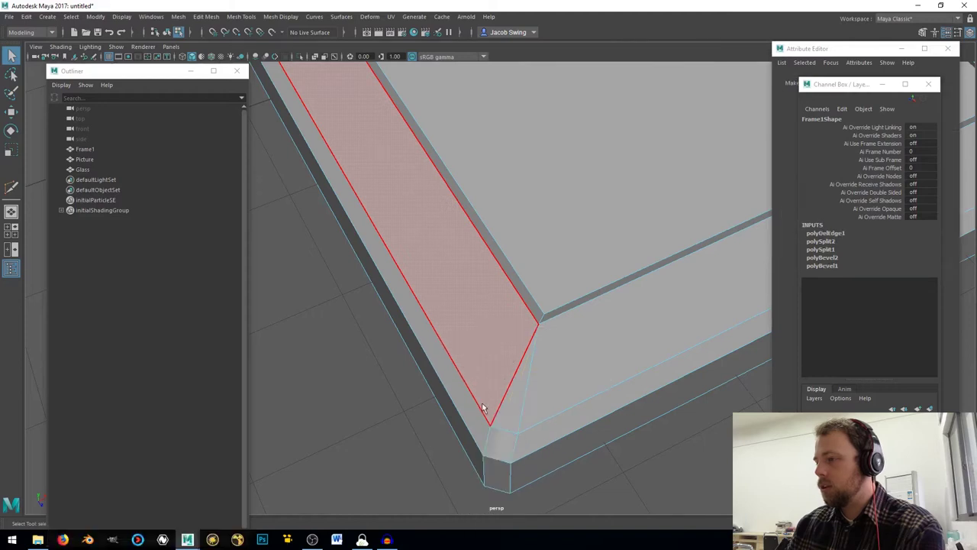
left_click_drag(483, 407, 500, 320, "alt")
- Multi-Cut new edges from the inner corner vertex to points along the chamfer
key("F11")
right_click_drag(499, 296, 485, 275, "shift")
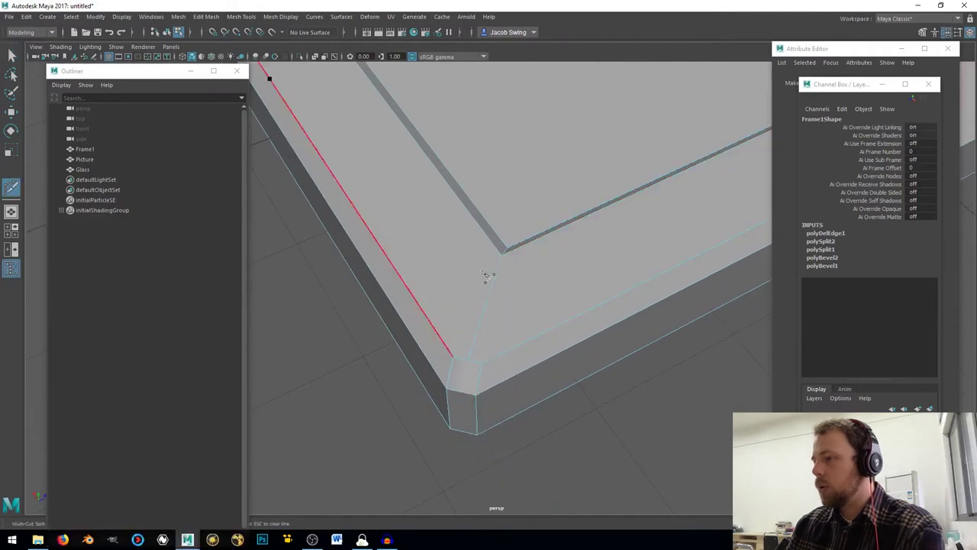
left_click(502, 255)
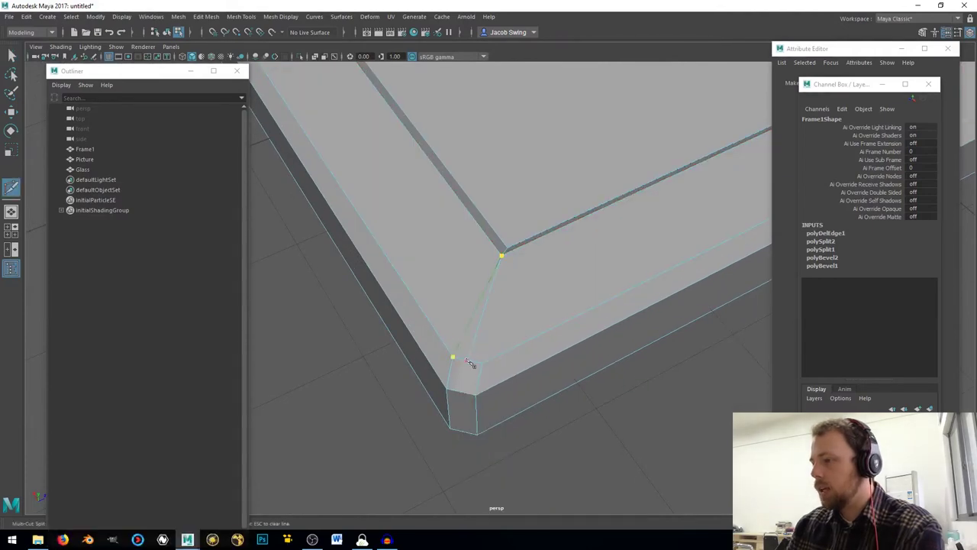
left_click(467, 360)
left_click(483, 362)
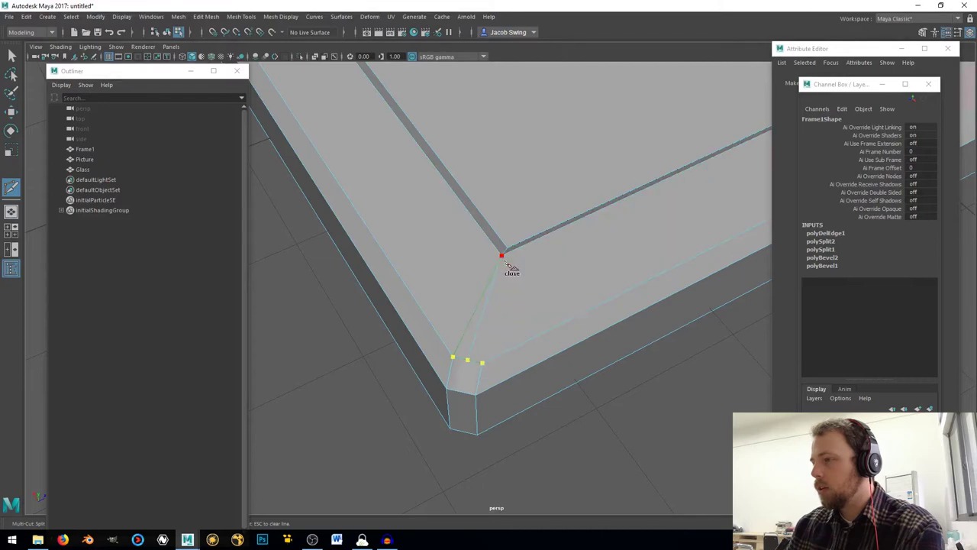
left_click(502, 255)
right_click_drag(501, 252, 484, 288, "alt")
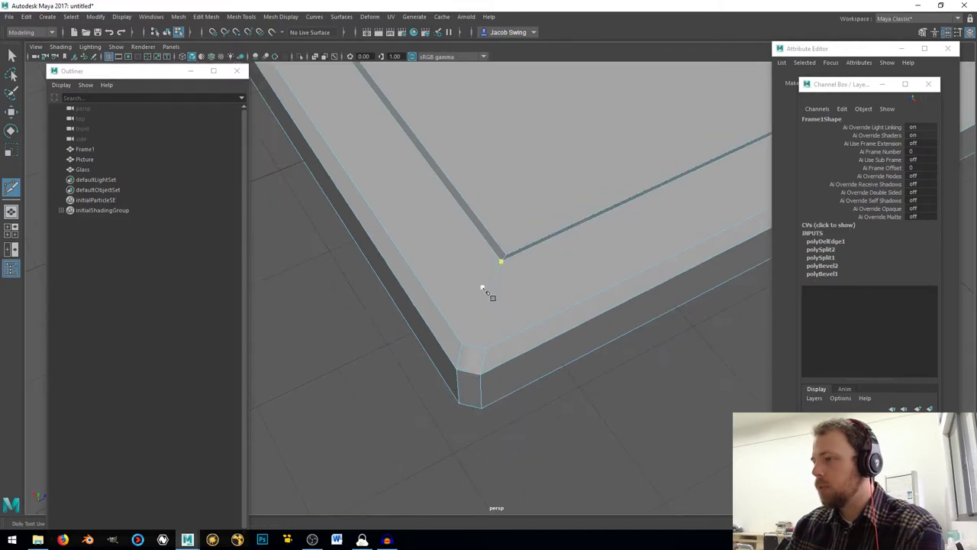
left_click(500, 264)
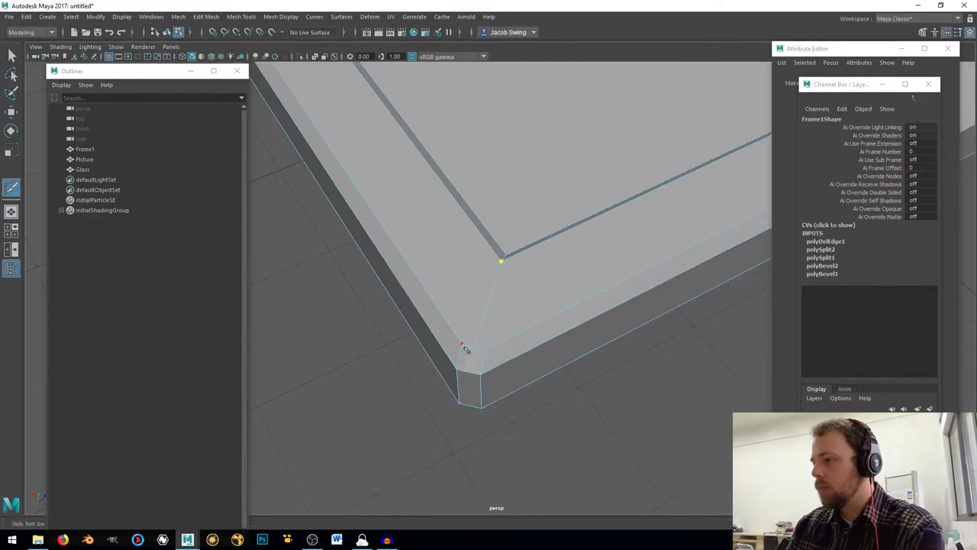
left_click(487, 351)
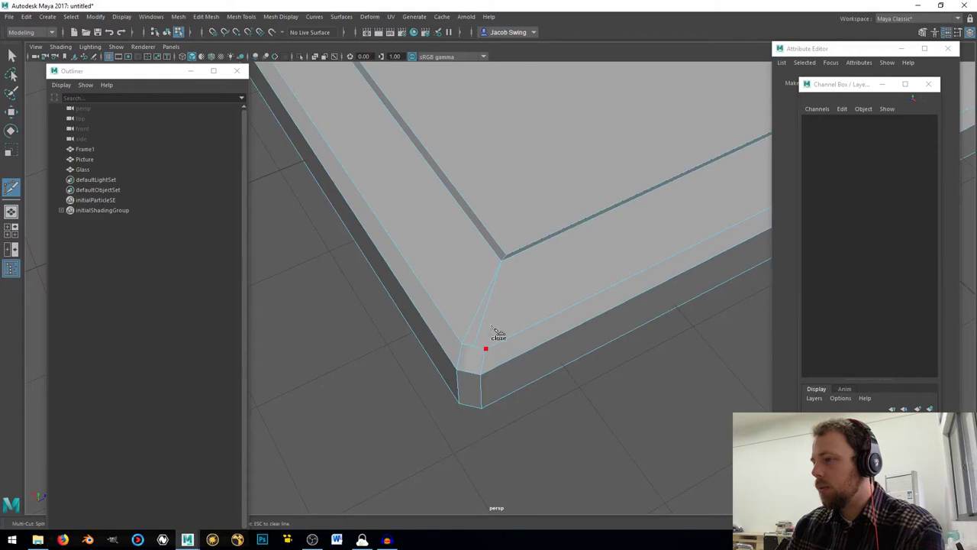
left_click(501, 263)
- Zoom in on the corner and cut an edge linking the outer and inner corners
right_click_drag(502, 264, 463, 301, "alt")
left_click_drag(463, 301, 450, 338, "alt")
right_click_drag(450, 338, 374, 326, "alt")
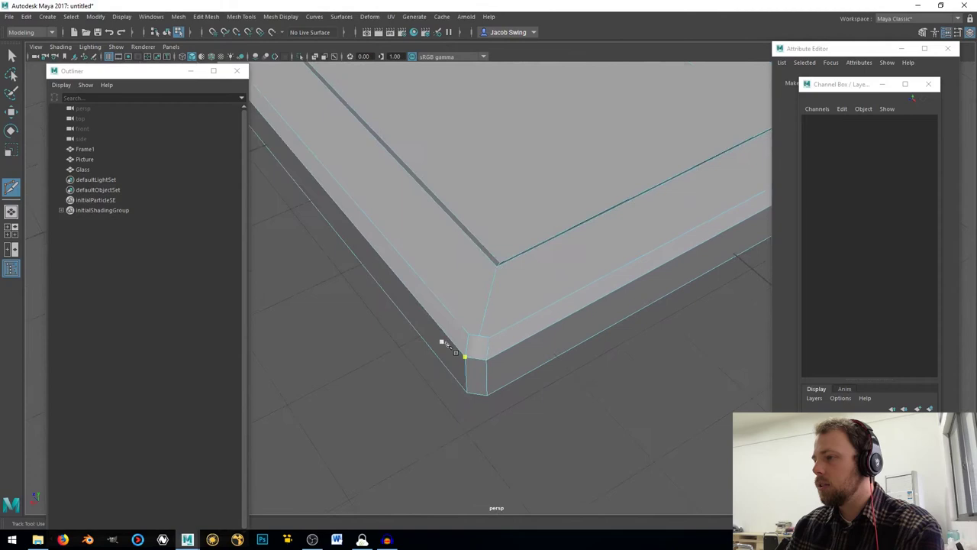
right_click_drag(451, 346, 502, 277, "alt")
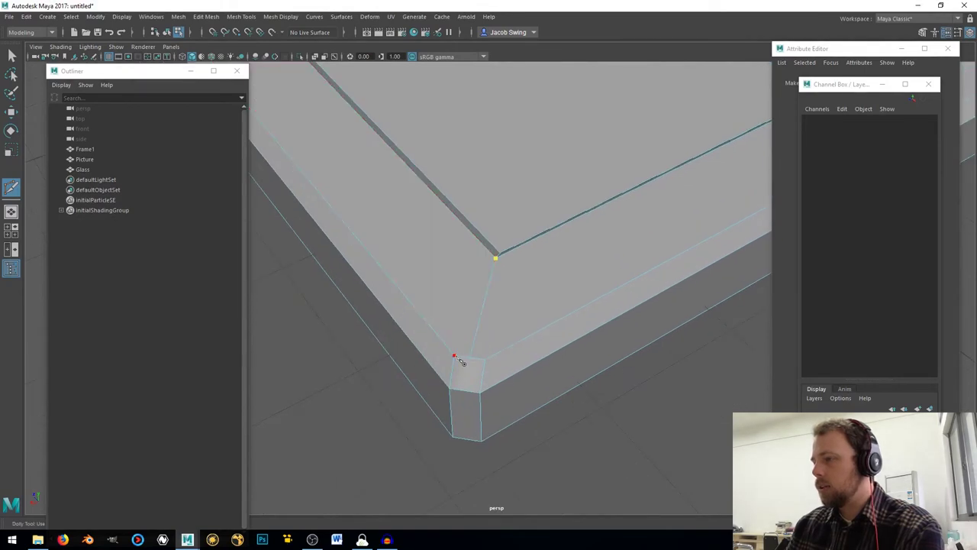
left_click(484, 360)
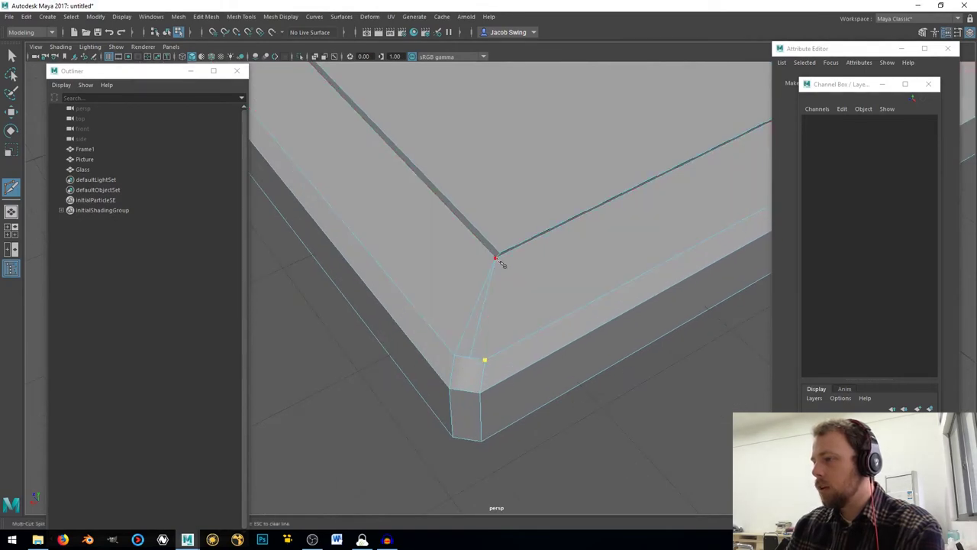
mouse_move(493, 273)
left_mouse_down("alt")
mouse_move(421, 321)
mouse_move(460, 345)
mouse_move(447, 338)
mouse_move(449, 313)
mouse_move(484, 297)
mouse_move(504, 260)
left_mouse_up("alt")
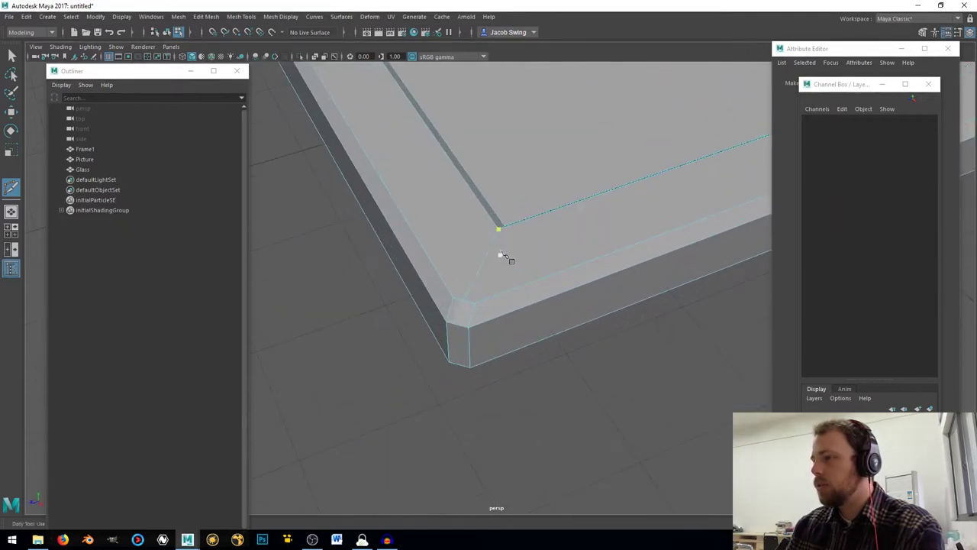
left_click(500, 236)
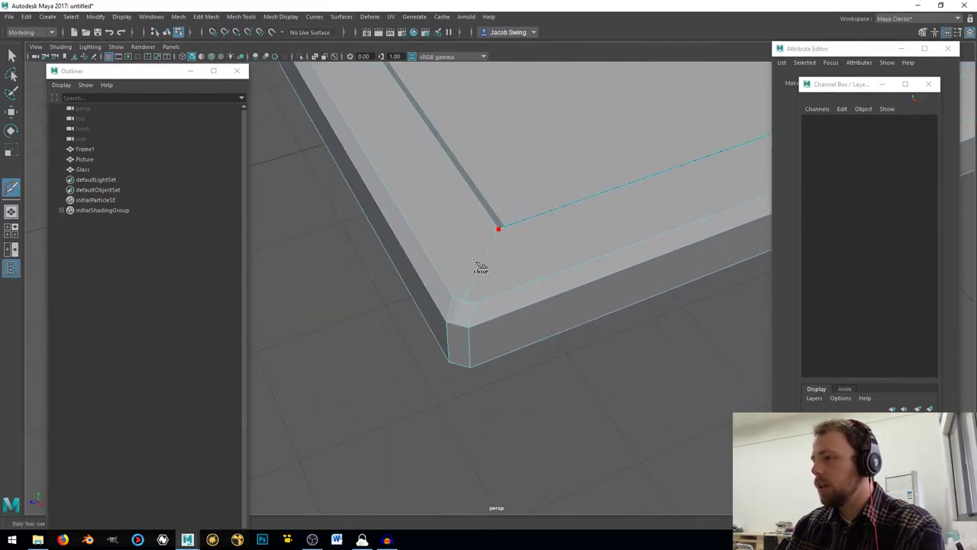
left_click(455, 298)
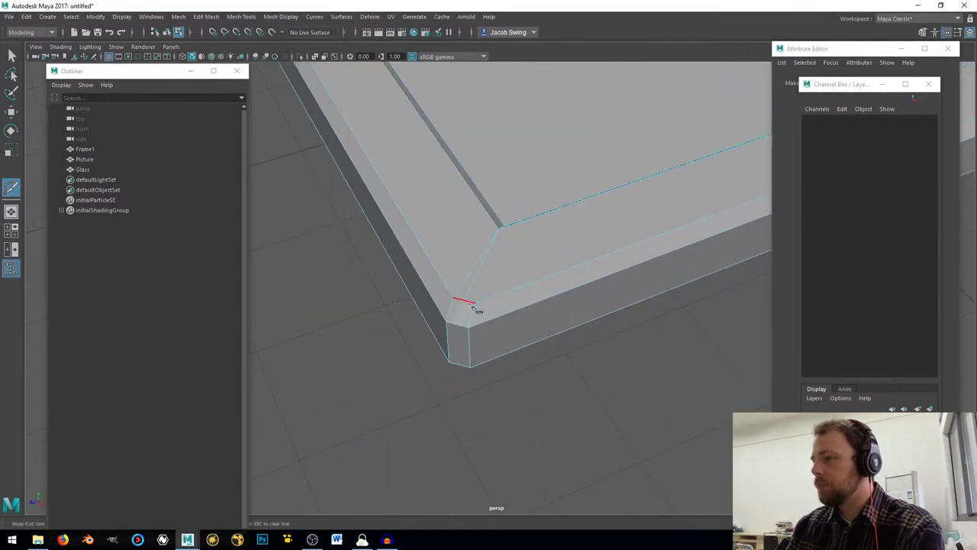
left_click(500, 229)
key("Return")
key("q")
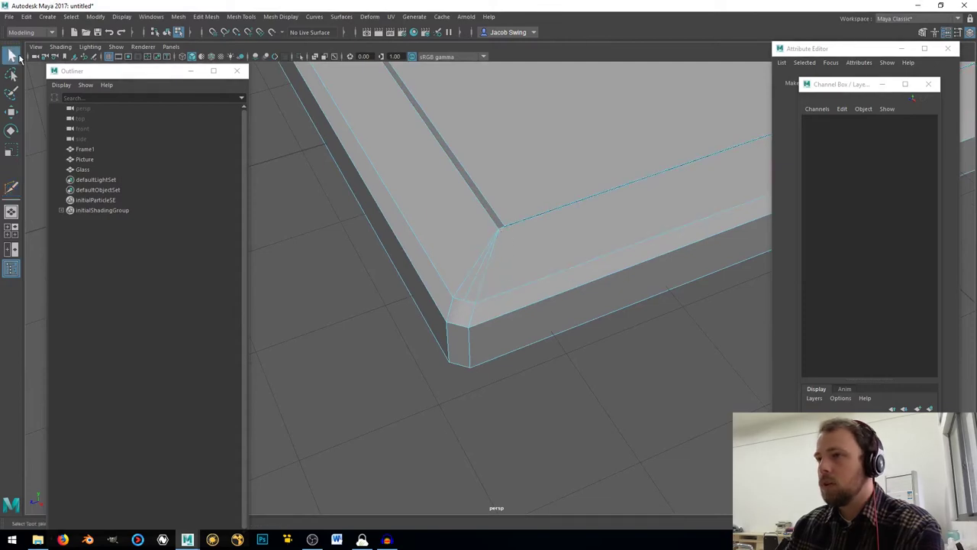
- Select the leftover edge at Frame1's corner and delete it
left_click(474, 284)
right_click_drag(474, 284, 484, 221)
left_click(475, 281)
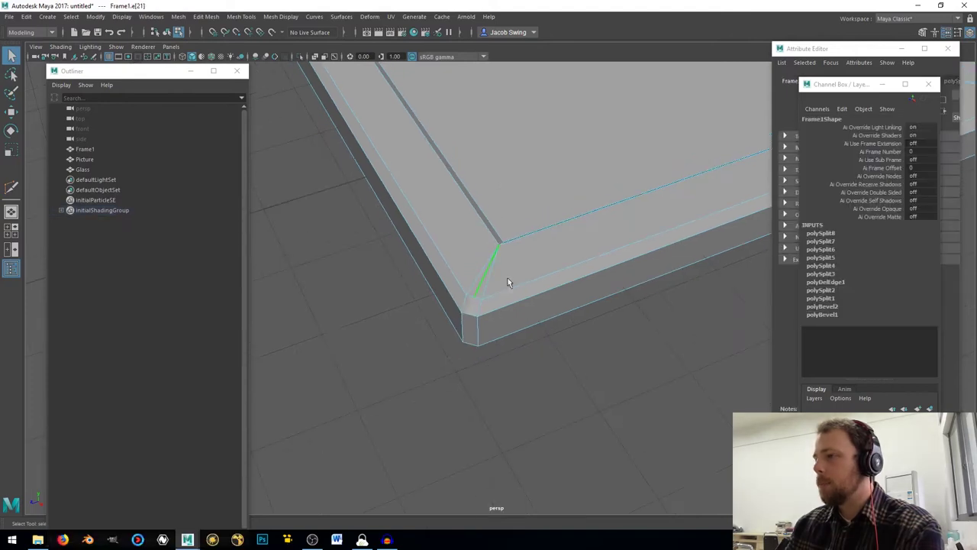
left_click_drag(507, 278, 218, 446, "alt")
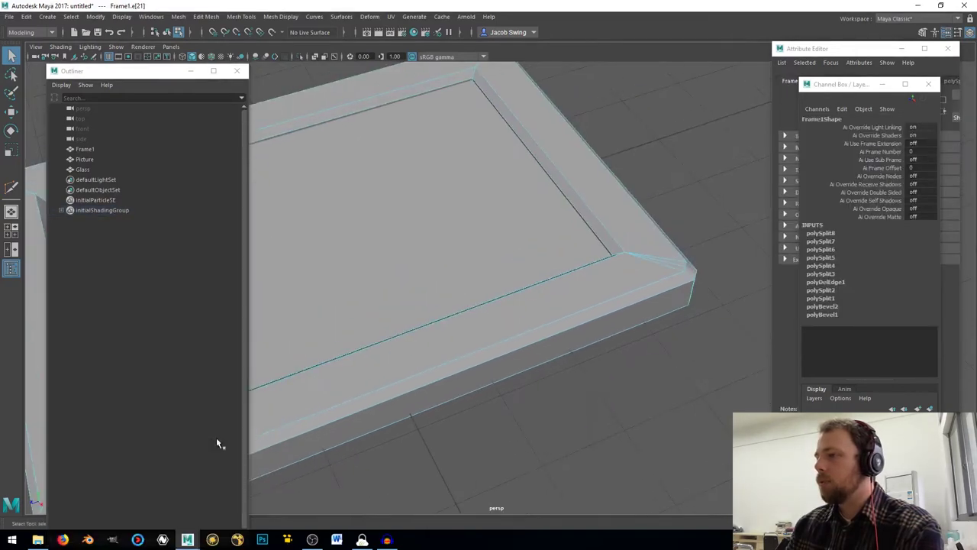
left_click(665, 263)
left_click_drag(468, 135, 412, 293, "alt")
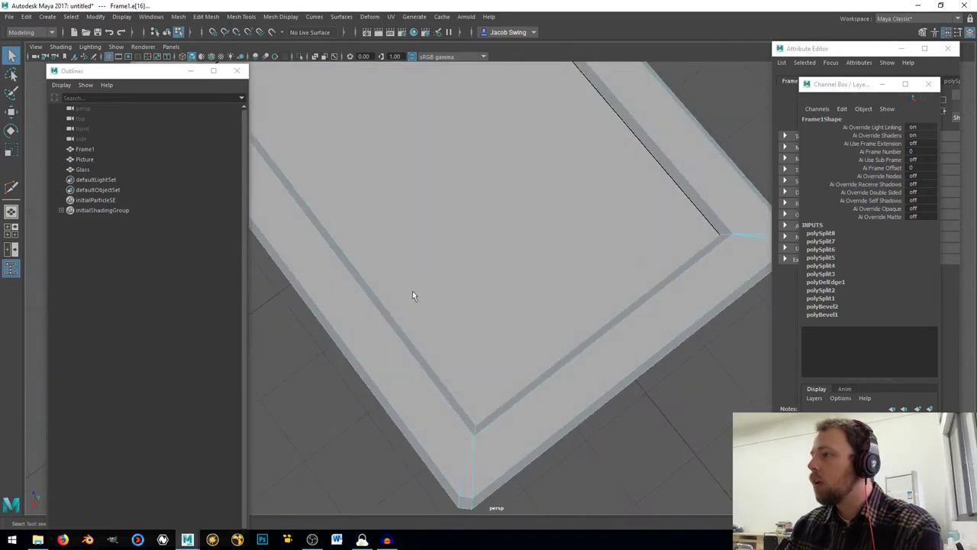
scroll(412, 293, "up", 3)
right_click_drag(519, 257, 465, 268, "shift")
left_click_drag(465, 268, 494, 333, "alt")
scroll(469, 290, "down", 5)
right_click_drag(488, 246, 504, 318)
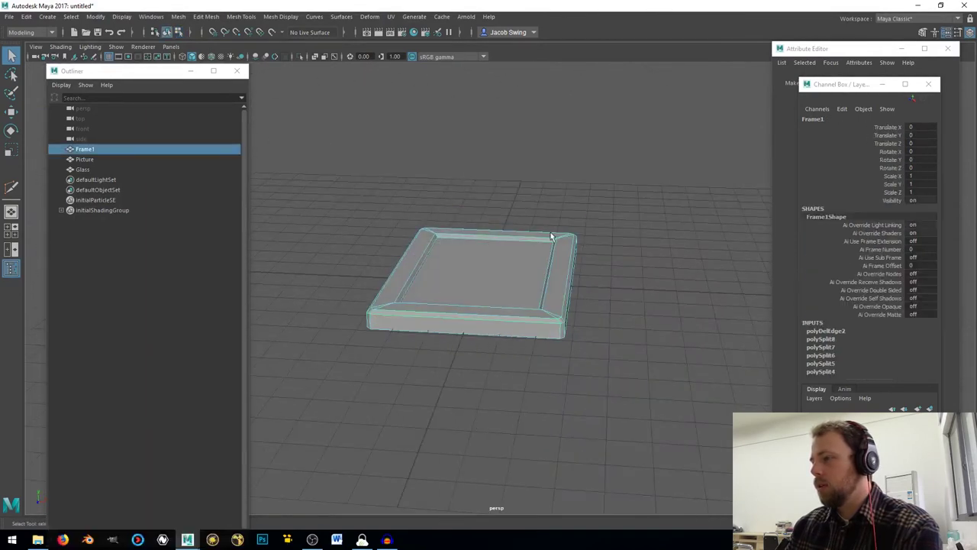
left_click(641, 323)
left_click_drag(642, 323, 608, 373, "alt")
scroll(491, 360, "up", 3)
left_click(580, 365)
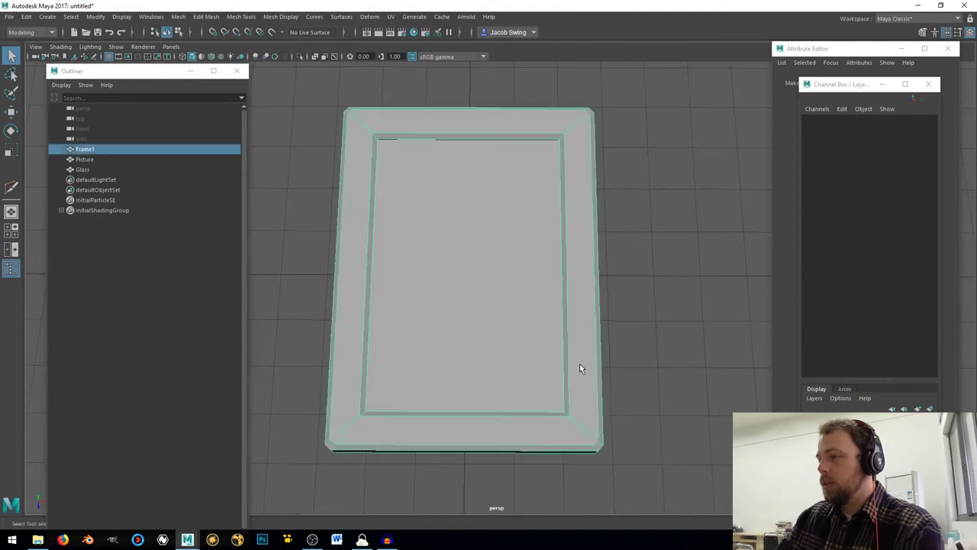
middle_click_drag(534, 407, 534, 370, "alt")
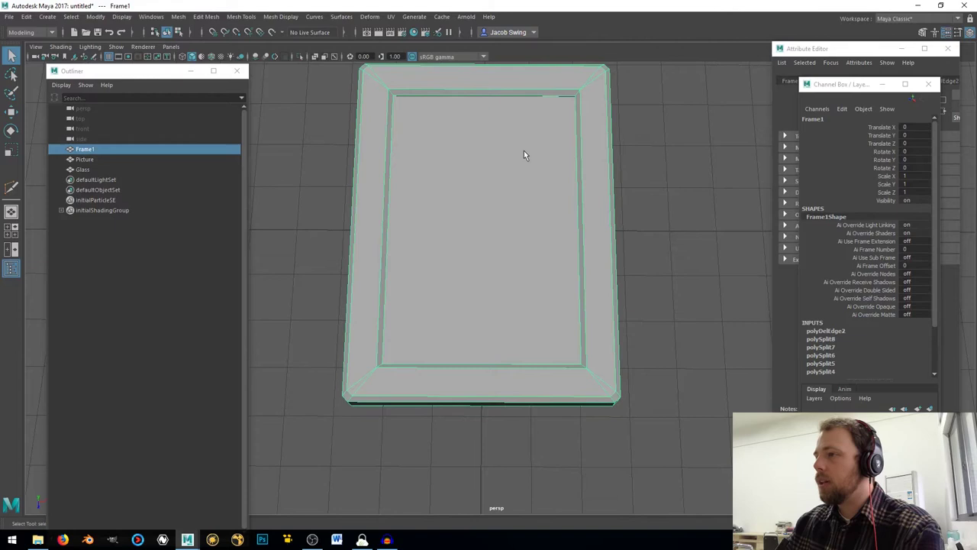
scroll(522, 153, "down", 2)
scroll(518, 153, "up", 2)
left_click_drag(539, 193, 538, 244, "alt")
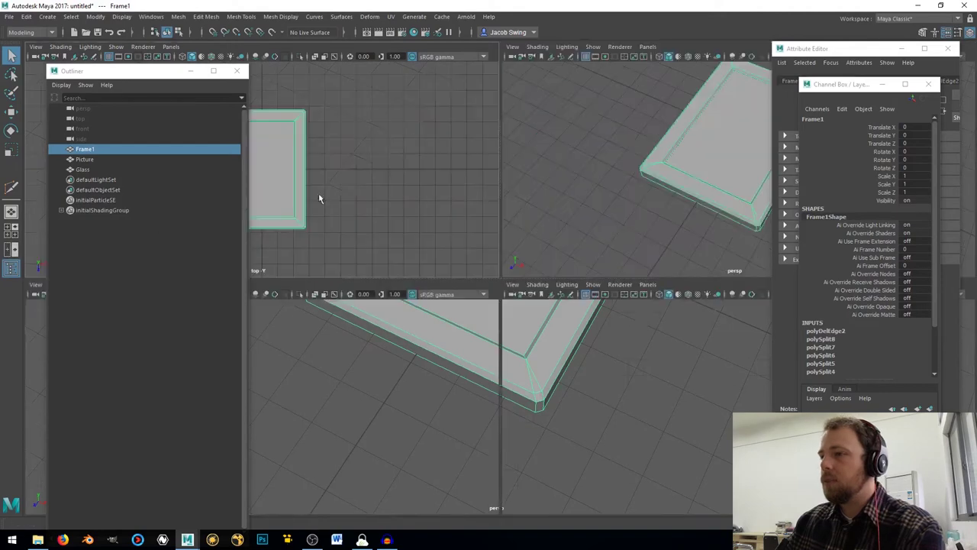
- Use the four-view layout, close the Outliner, maximize the top view, and open UV > UV Editor
left_click(10, 227)
left_click(237, 70)
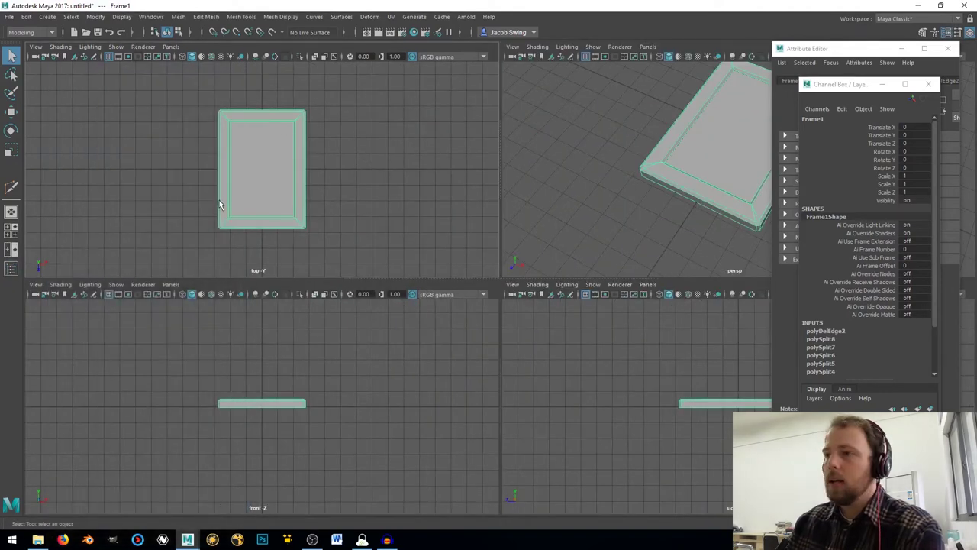
key("space")
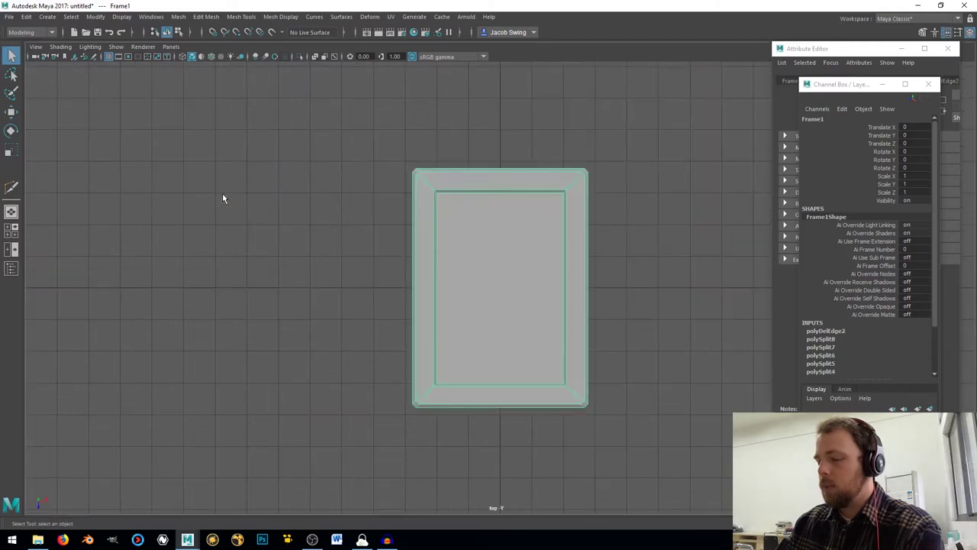
middle_click_drag(489, 231, 364, 213, "alt")
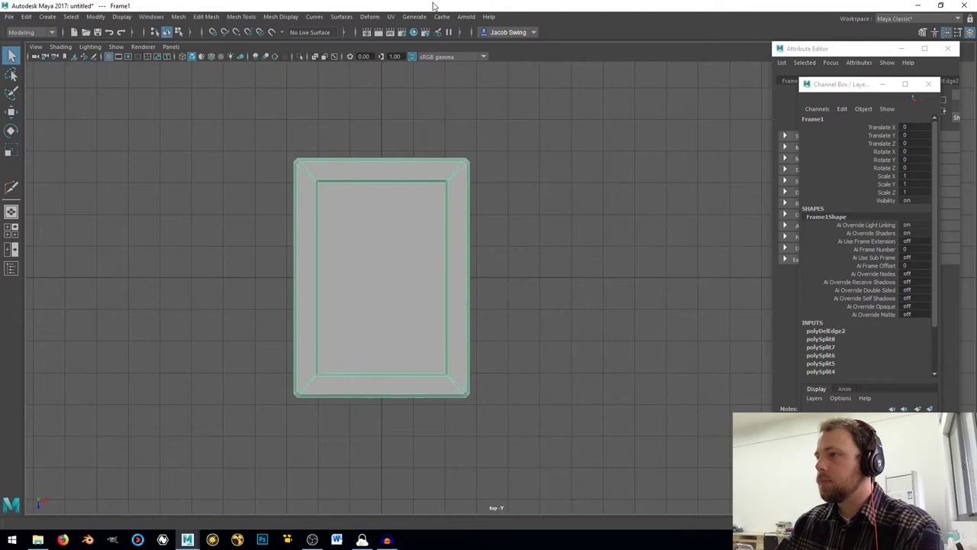
left_click(391, 17)
left_click(415, 35)
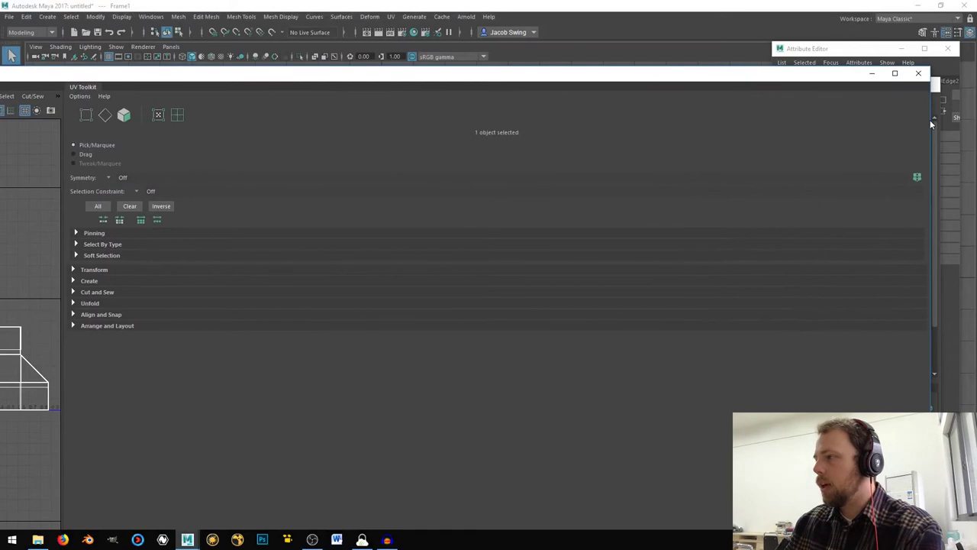
- Resize the UV Editor and dock it beside the viewport
left_click_drag(931, 119, 270, 119)
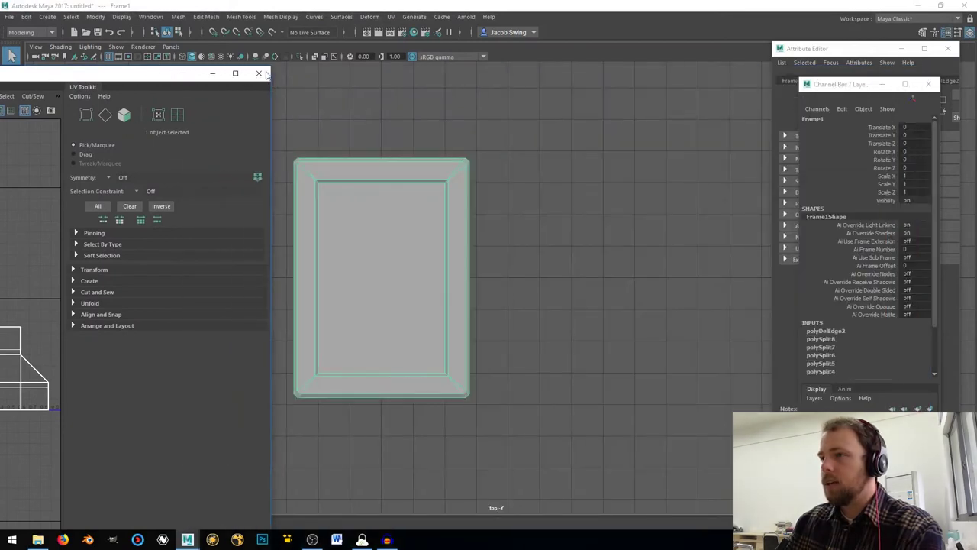
left_click_drag(139, 77, 739, 70)
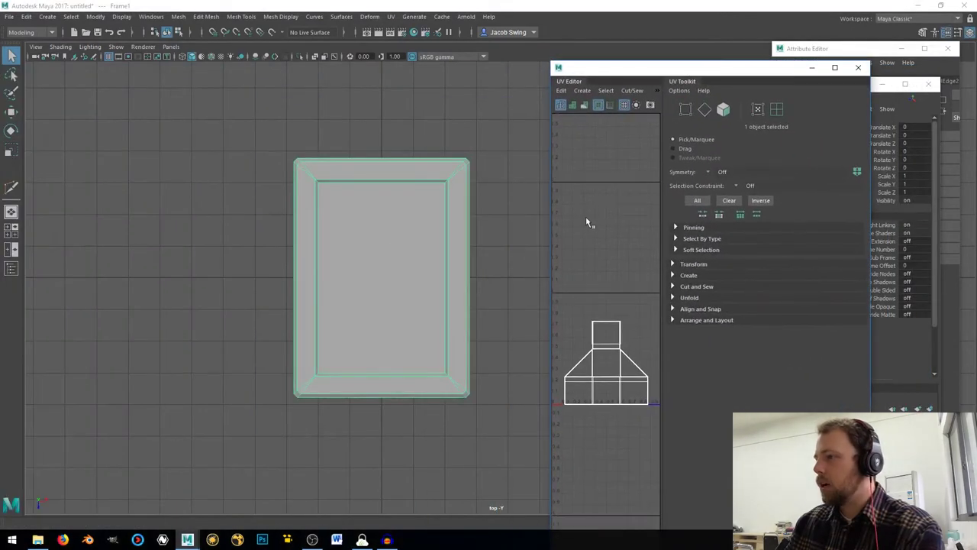
left_click_drag(550, 231, 409, 229)
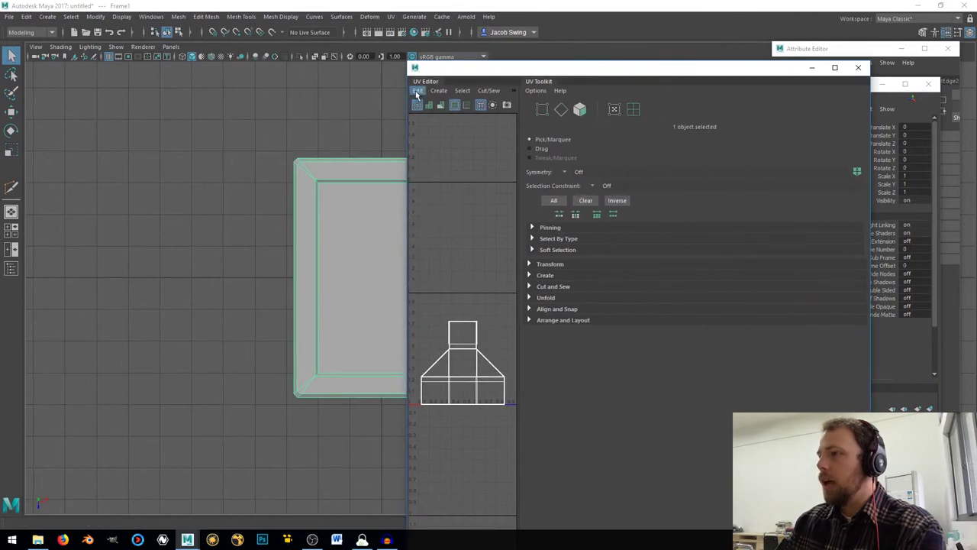
- Apply a camera-based UV projection to Frame1 and marquee-select all its UVs
left_click(418, 91)
mouse_move(442, 92)
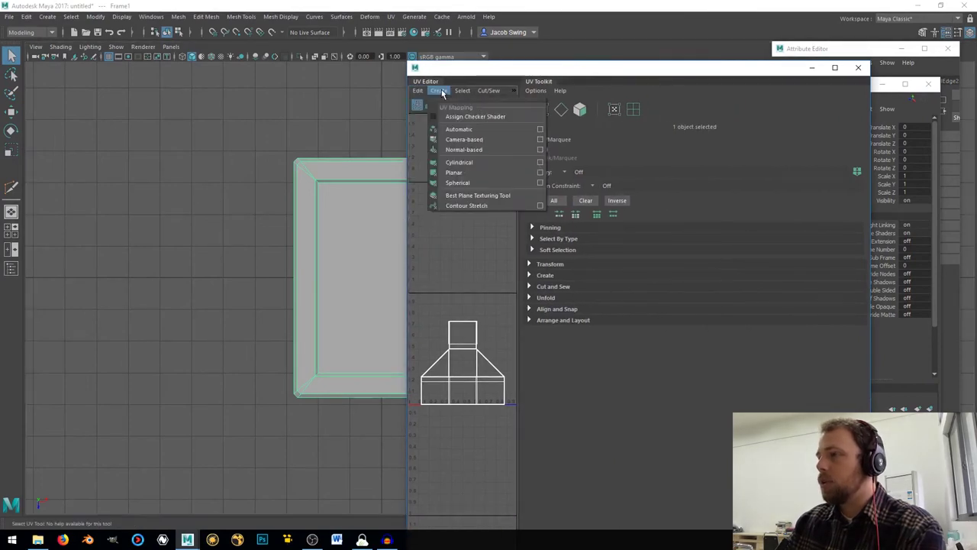
left_click(474, 141)
scroll(479, 349, "down", 3)
scroll(488, 350, "up", 3)
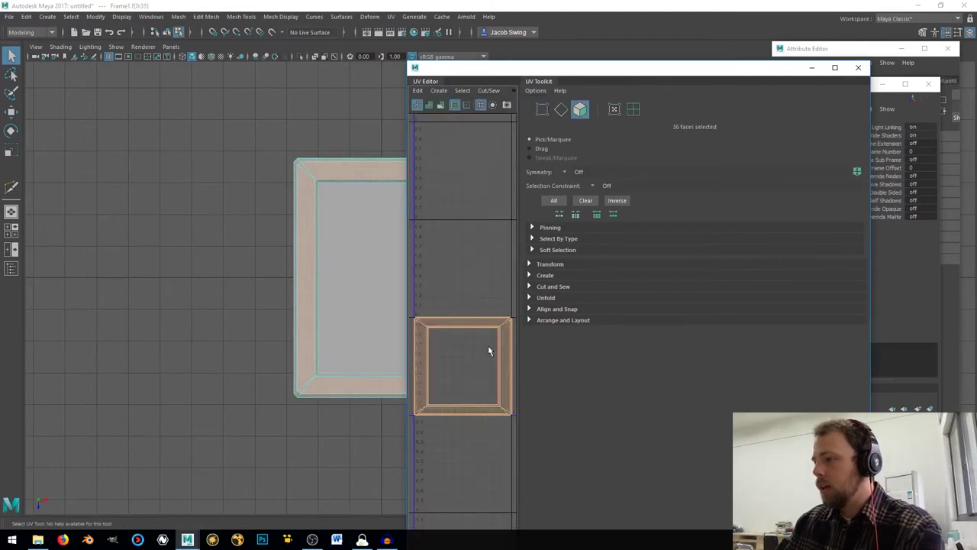
scroll(487, 333, "down", 2)
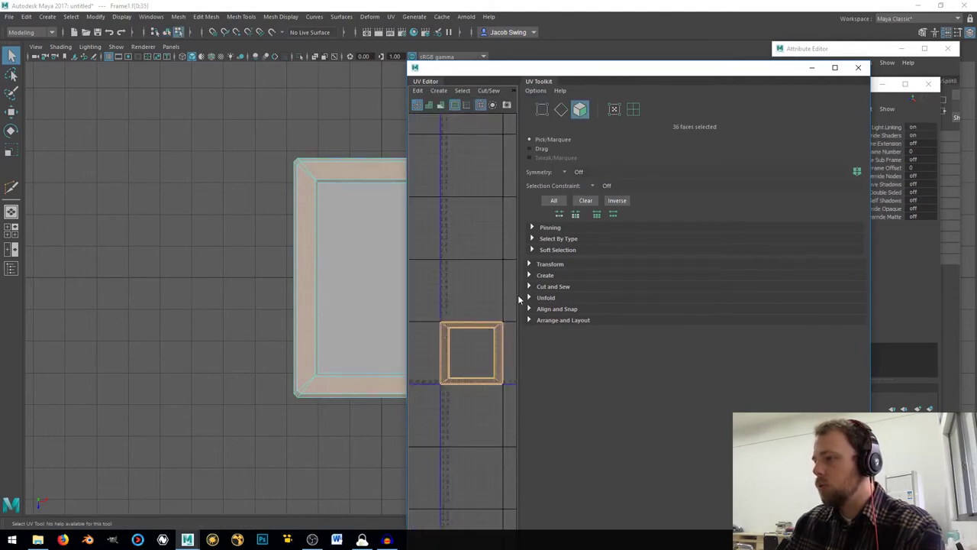
left_click_drag(519, 300, 706, 294)
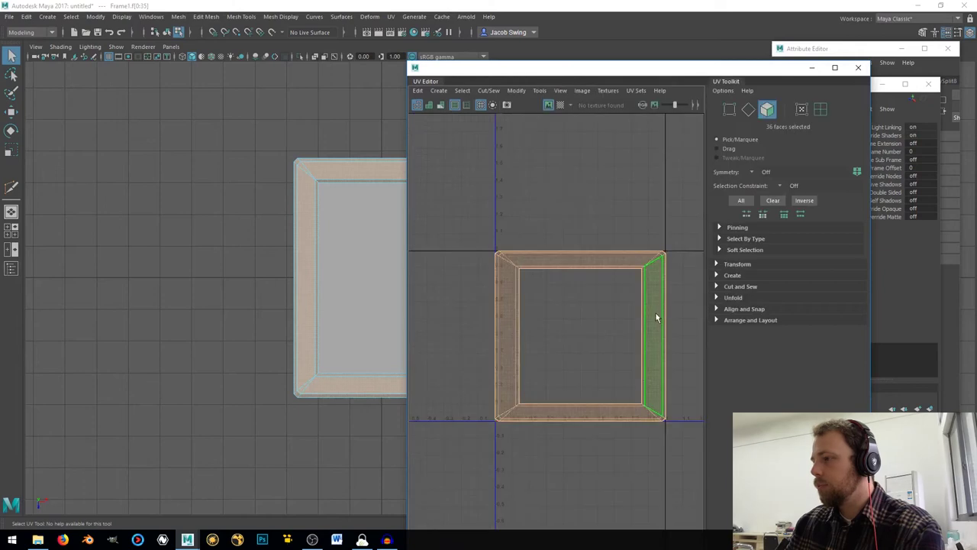
scroll(657, 318, "up", 2)
scroll(607, 276, "down", 1)
right_click_drag(565, 234, 614, 237)
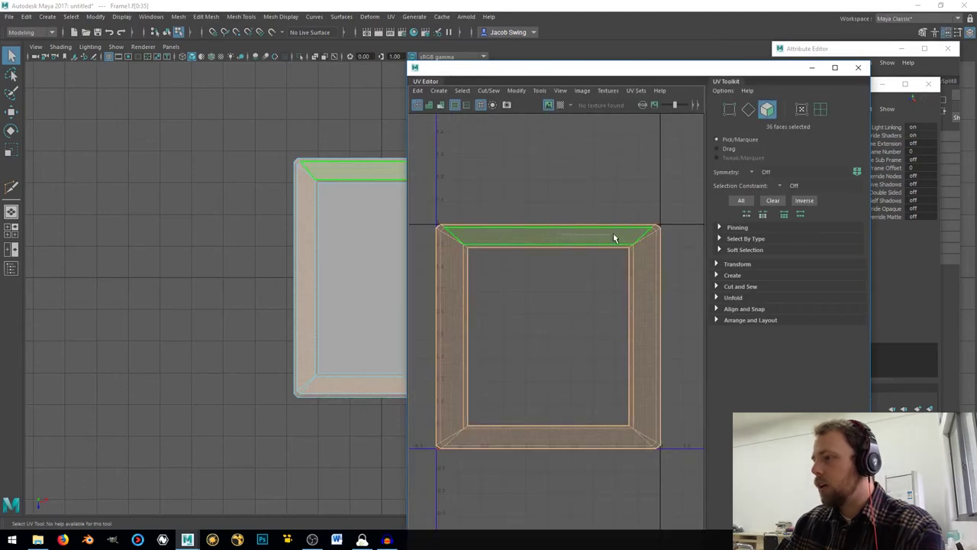
left_click_drag(681, 196, 438, 444)
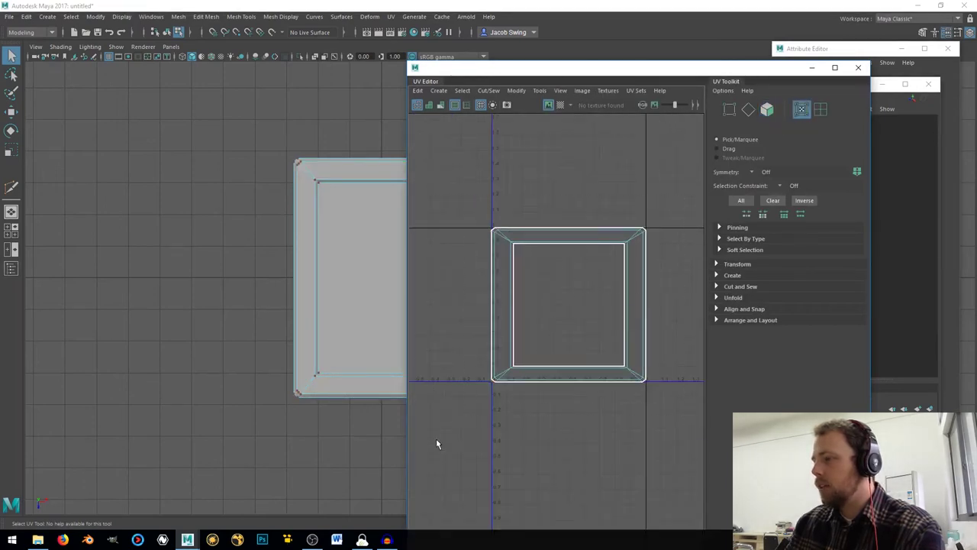
- Try Unfold on the frame's UV shell in the UV Toolkit, then undo it
left_click(517, 91)
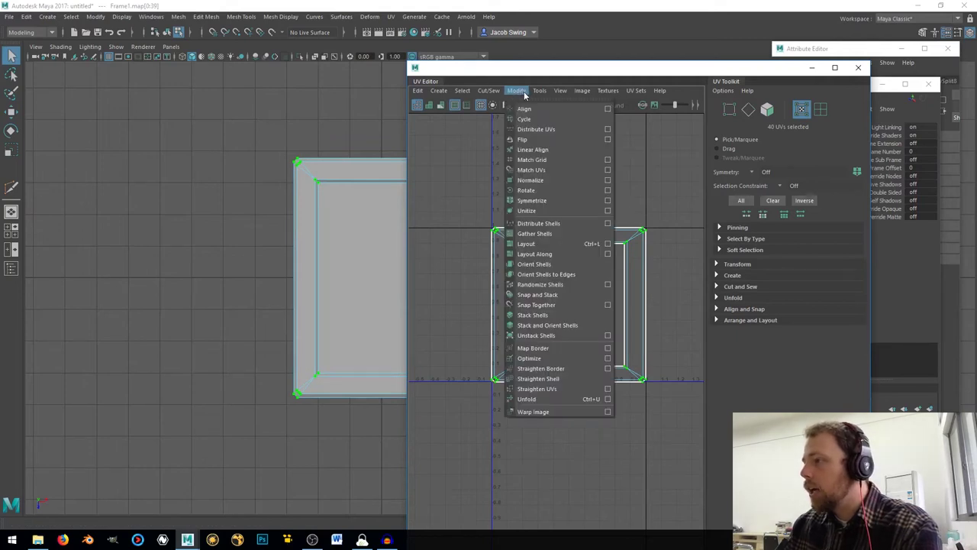
left_click(520, 91)
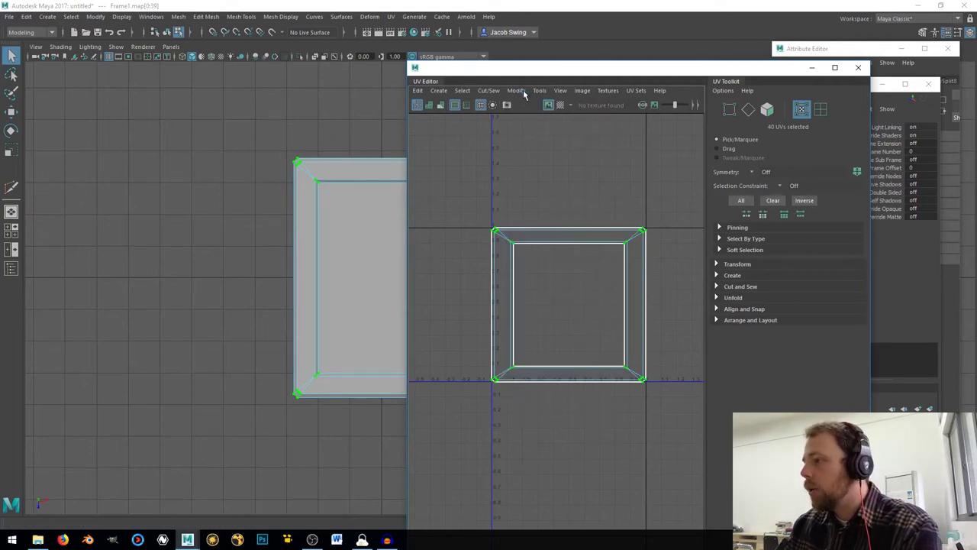
left_click(731, 298)
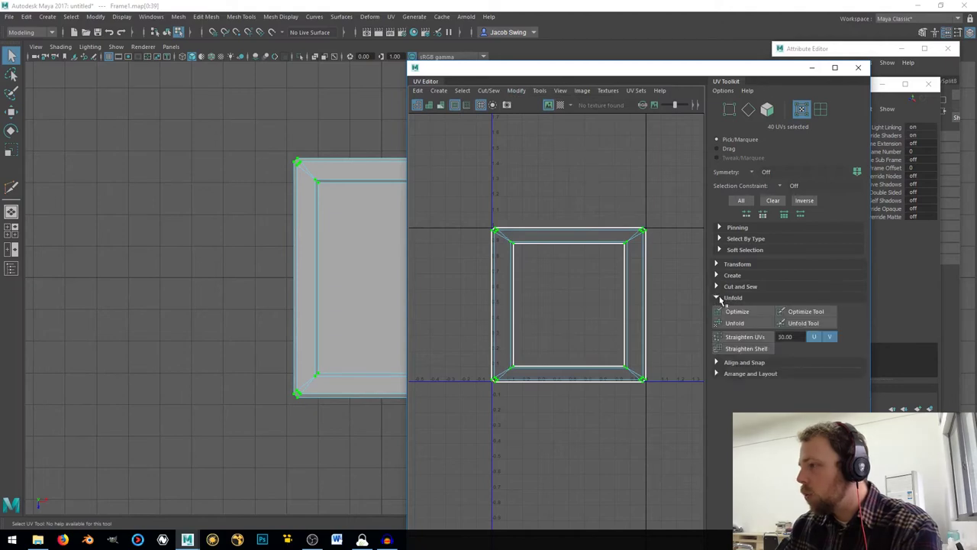
left_click(758, 327)
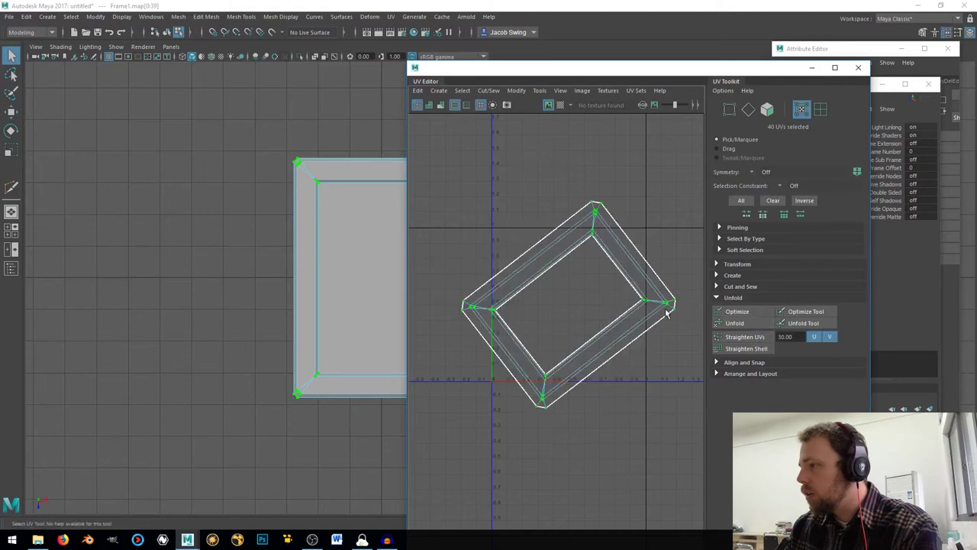
key("ctrl+z")
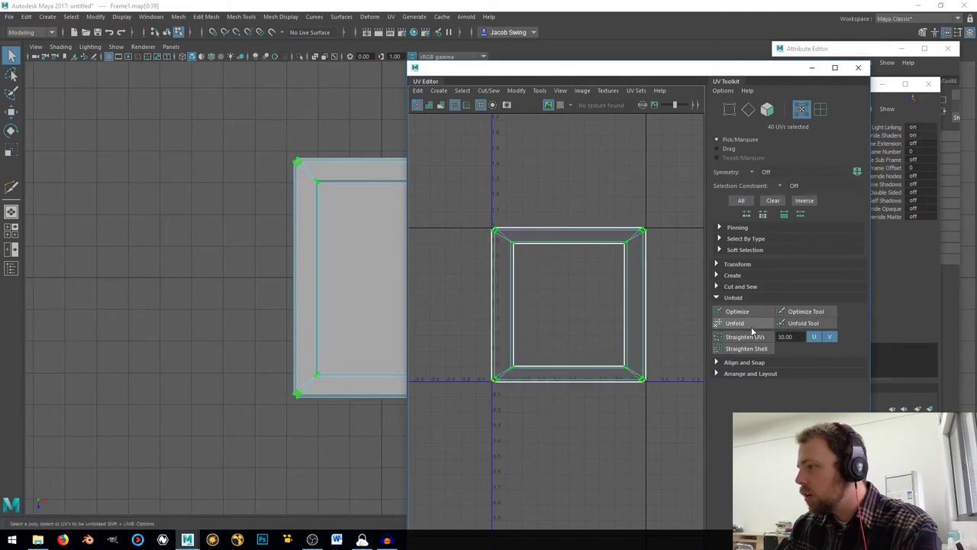
left_click(729, 323)
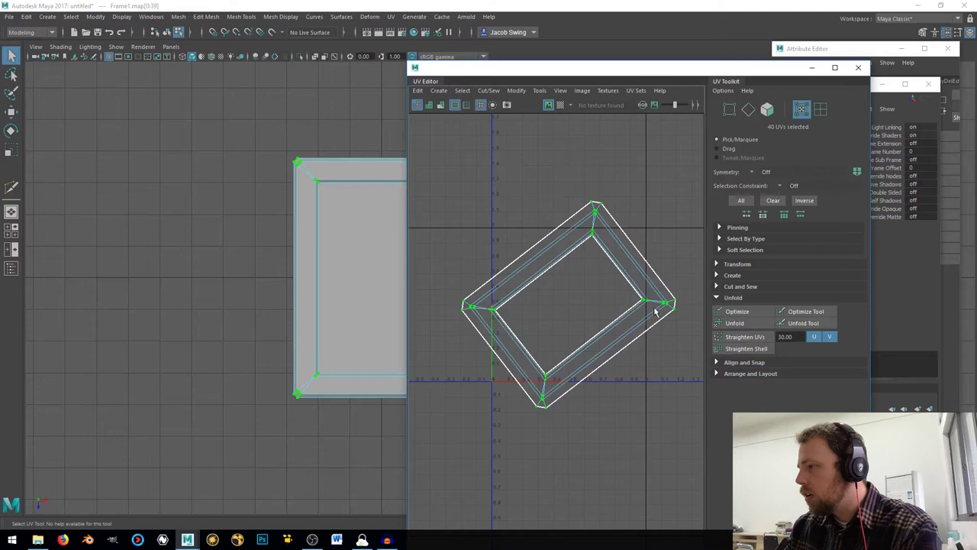
key("ctrl+z")
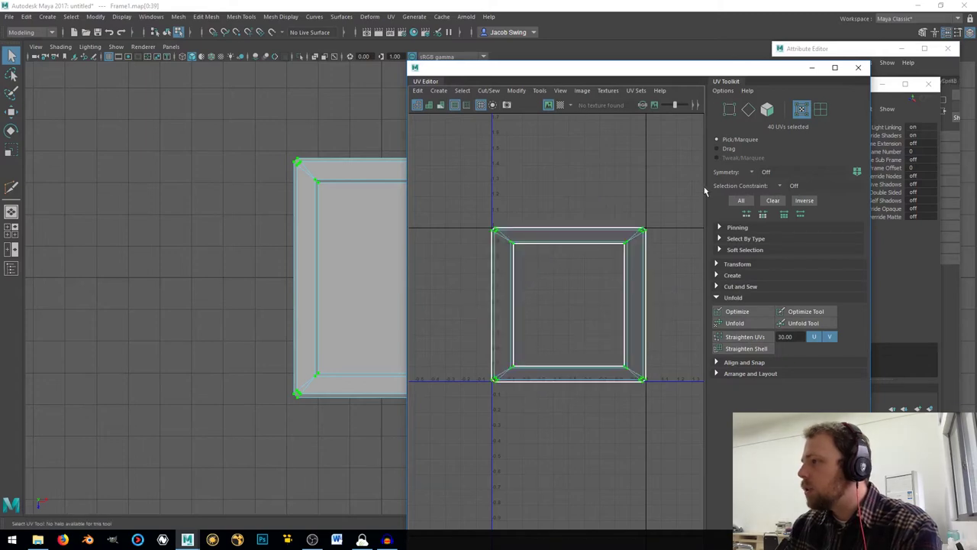
left_click(738, 286)
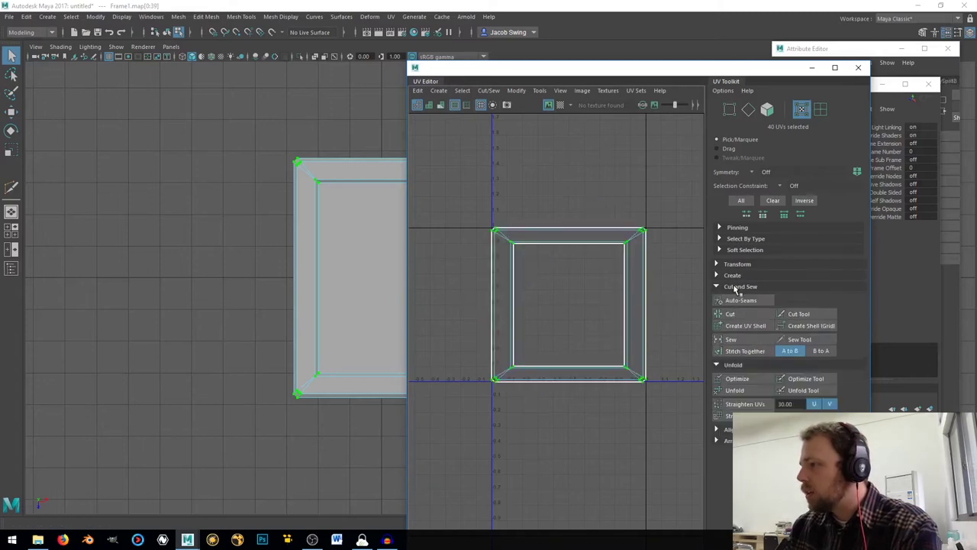
left_click(737, 288)
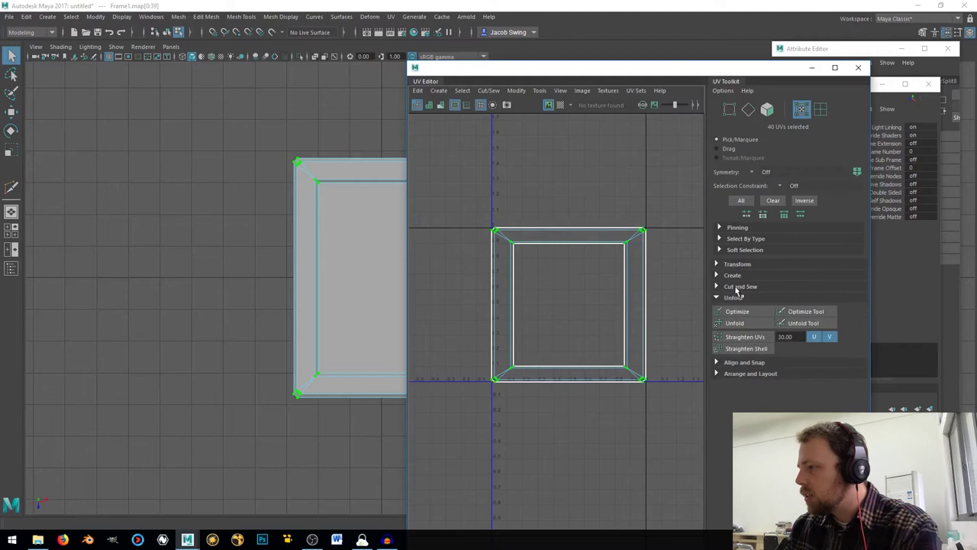
left_click(747, 363)
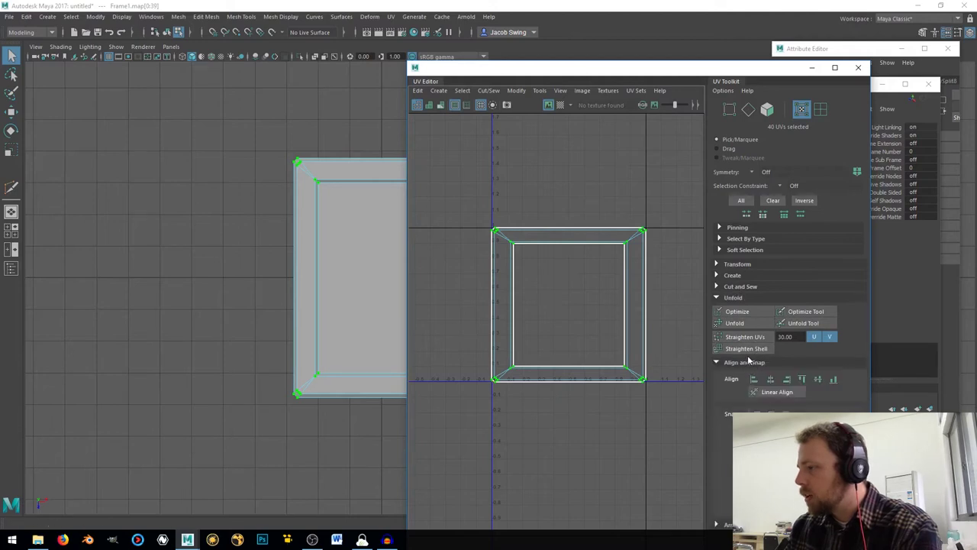
left_click(744, 363)
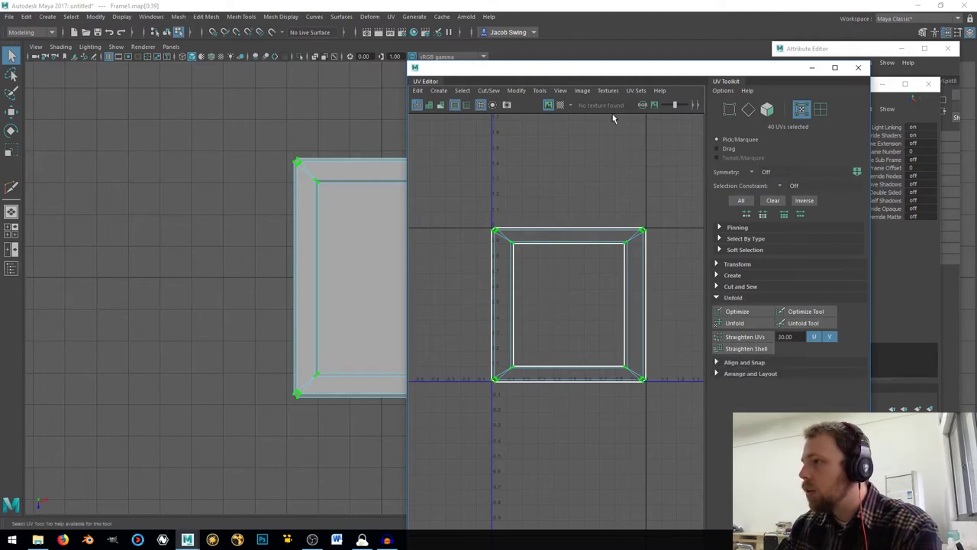
- Apply Straighten Border to square the UV shell, then close the UV Editor
left_click(539, 90)
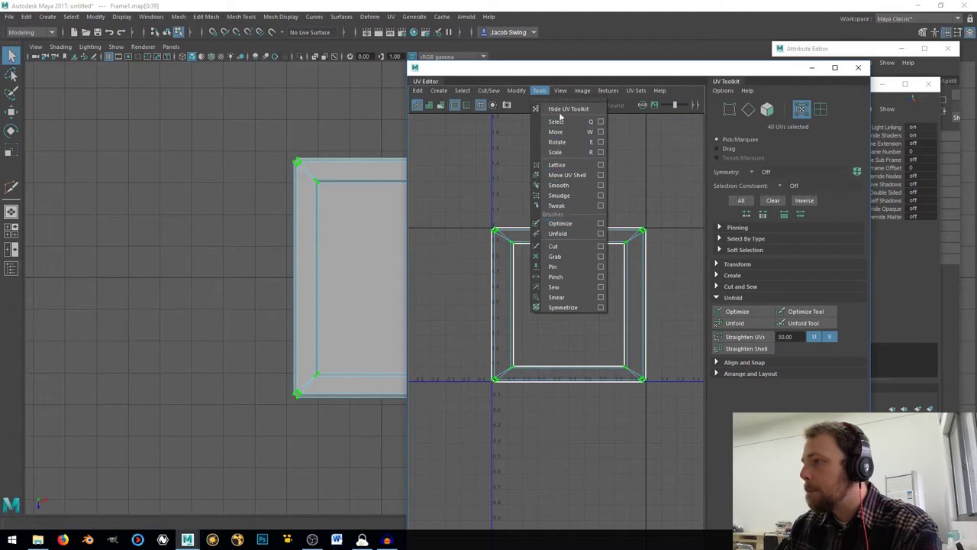
mouse_move(516, 90)
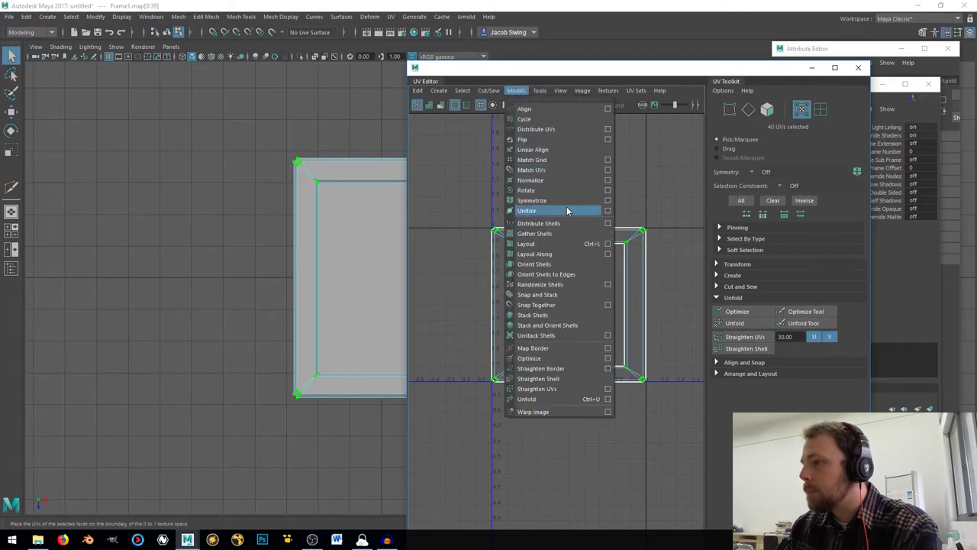
left_click(567, 368)
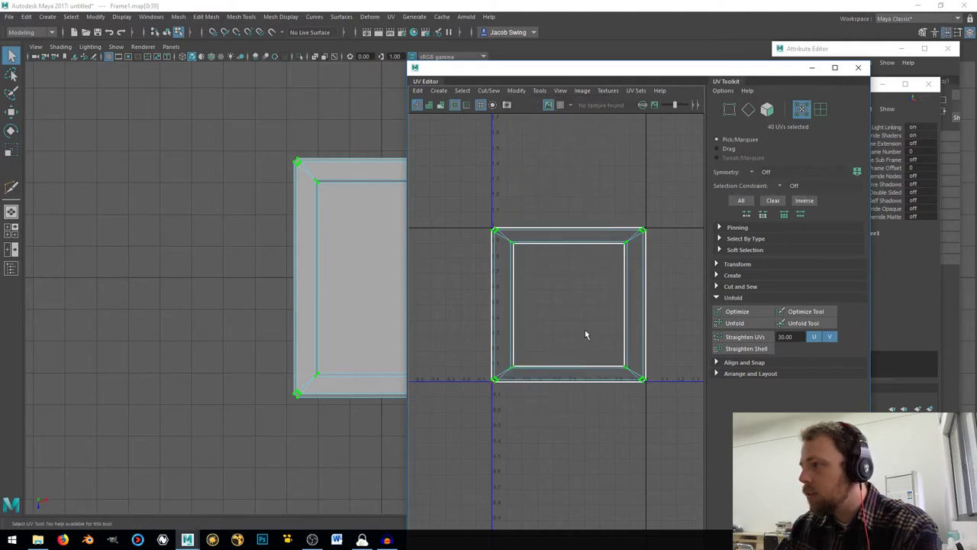
left_click(516, 92)
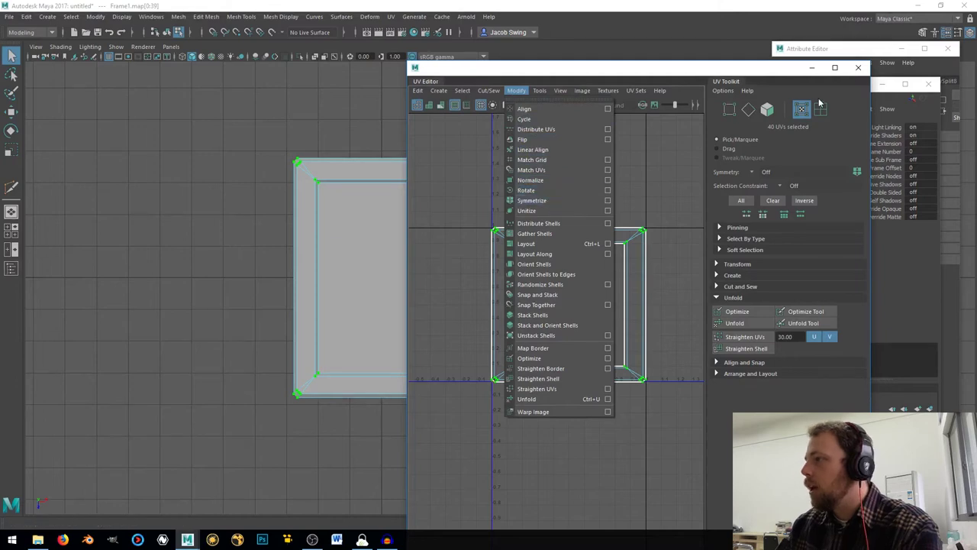
left_click(737, 71)
left_click(858, 68)
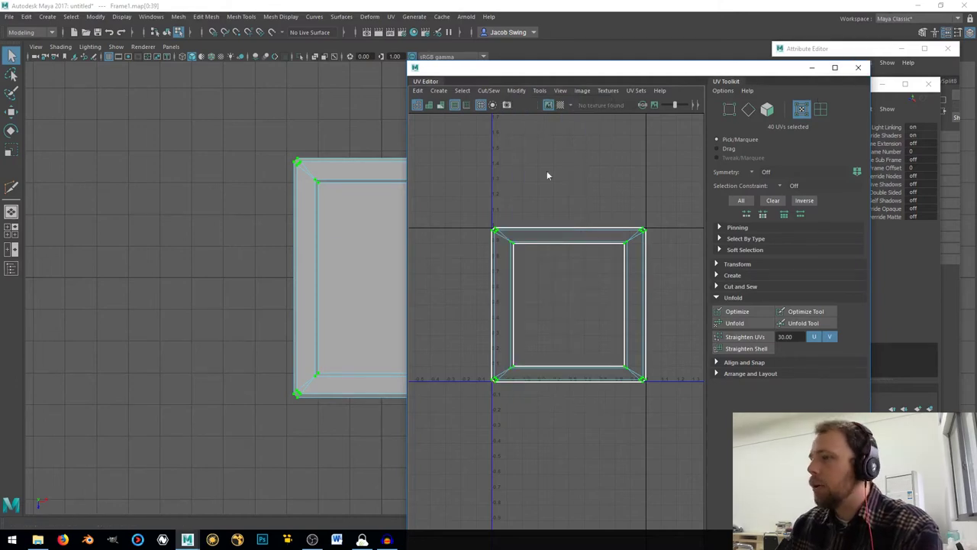
- In the perspective view, snap a stray corner vertex onto its corner point using V snapping
middle_click_drag(436, 190, 522, 253, "alt")
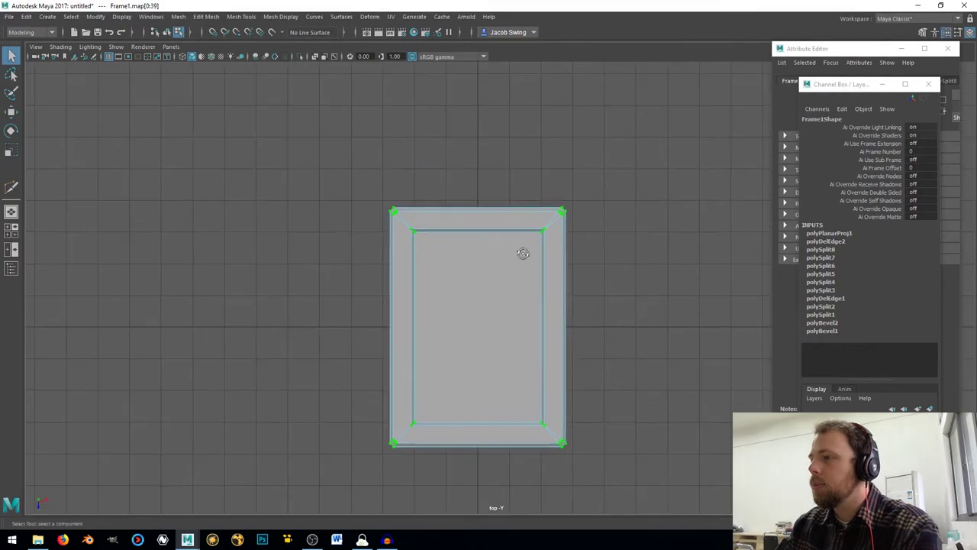
left_click_drag(521, 253, 460, 211, "alt")
left_click(11, 211)
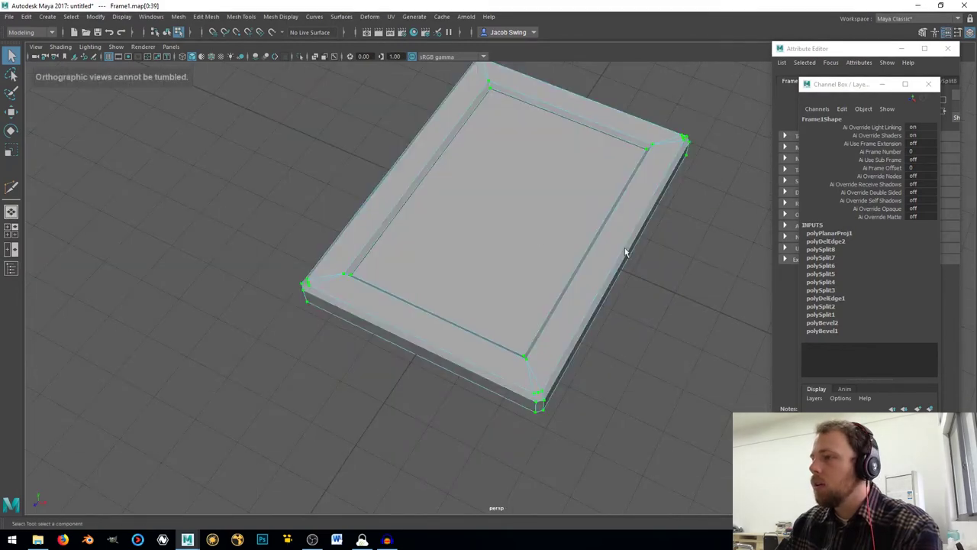
right_click_drag(319, 245, 269, 246)
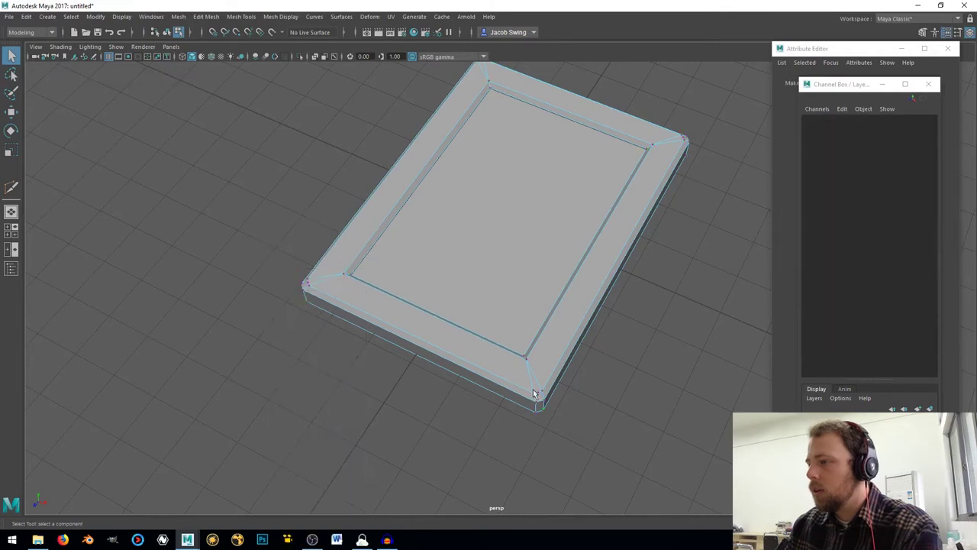
left_click(538, 396)
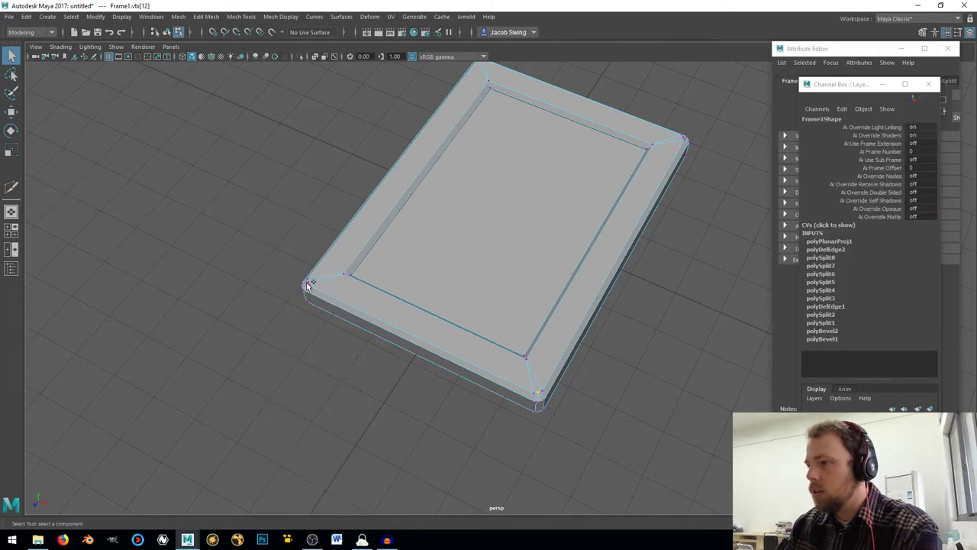
key("f")
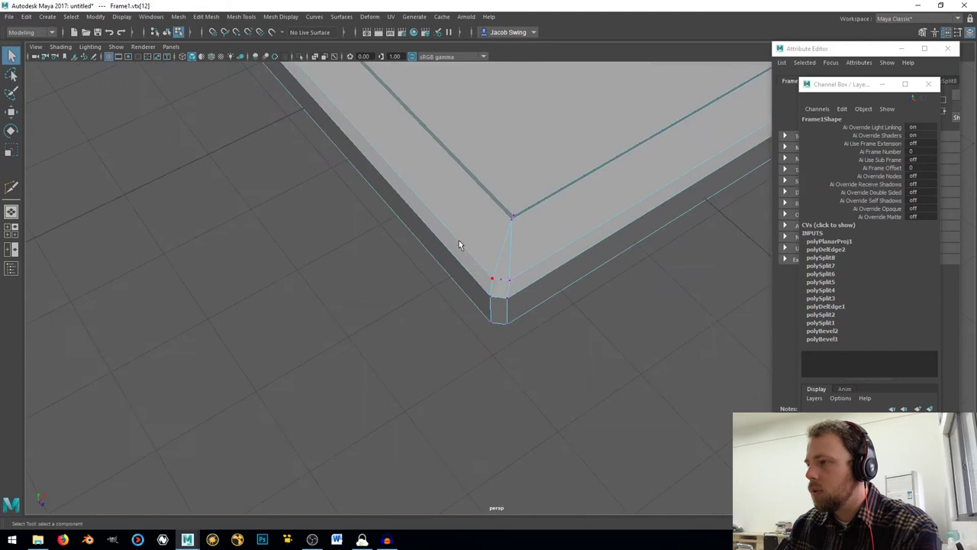
scroll(504, 285, "up", 3)
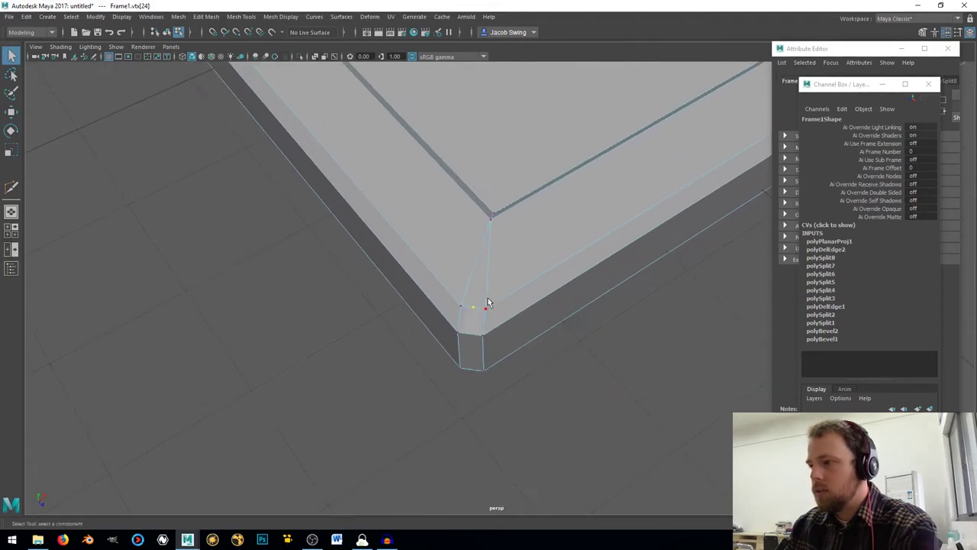
key("e")
key("w")
left_click(475, 309)
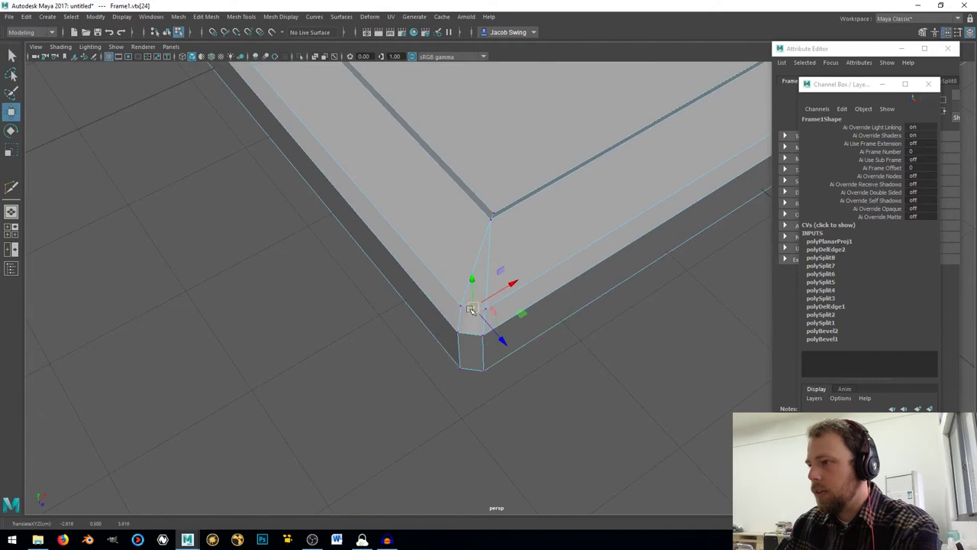
key("v")
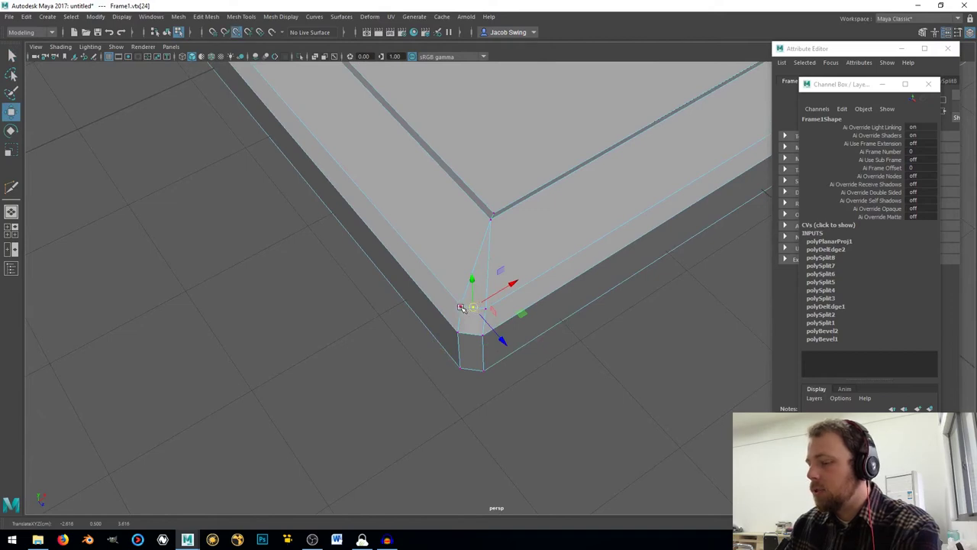
left_click_drag(461, 307, 460, 306)
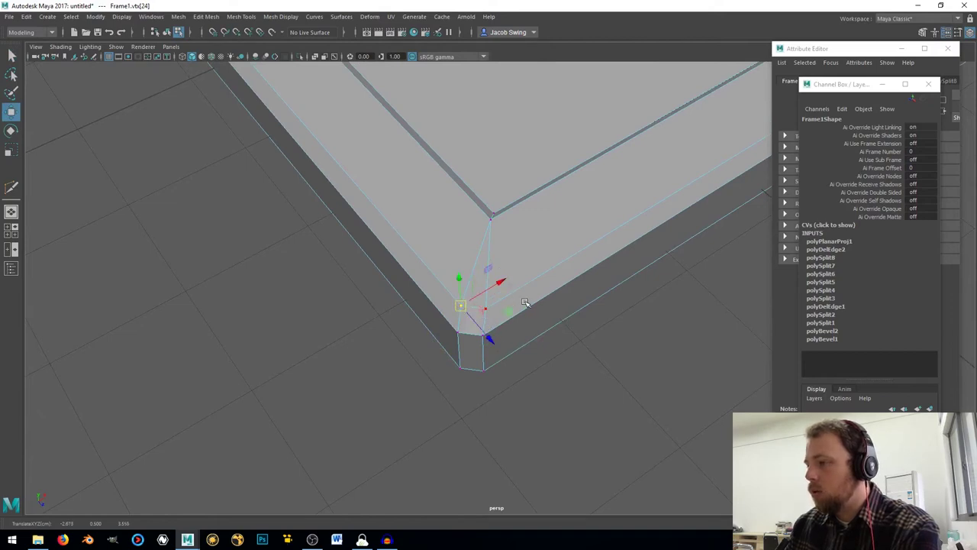
- Snap the stray vertices at the other corners onto their corner points
left_click_drag(527, 304, 474, 276, "alt")
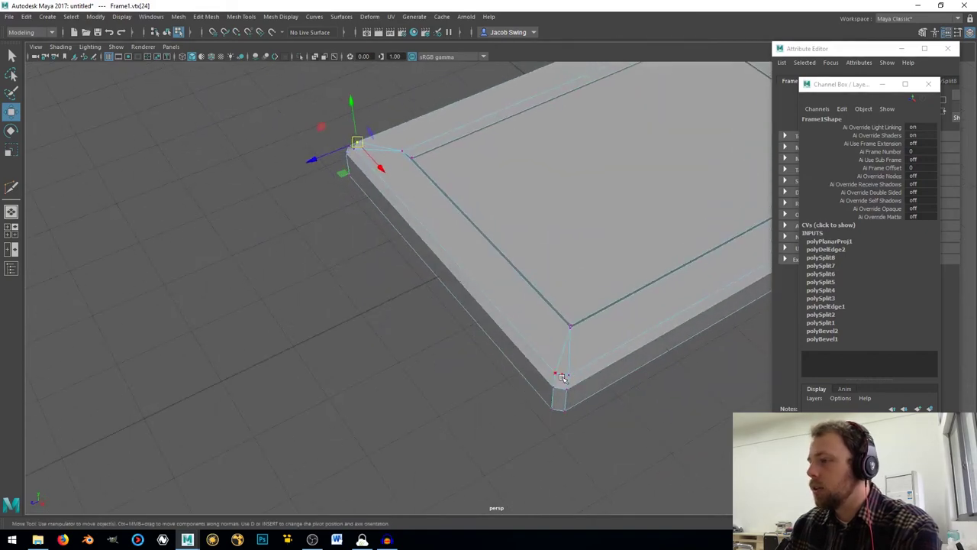
left_click(561, 377)
mouse_move(556, 375)
left_mouse_down("alt")
mouse_move(562, 360)
mouse_move(524, 353)
mouse_move(558, 375)
left_mouse_up("alt")
left_click(573, 380)
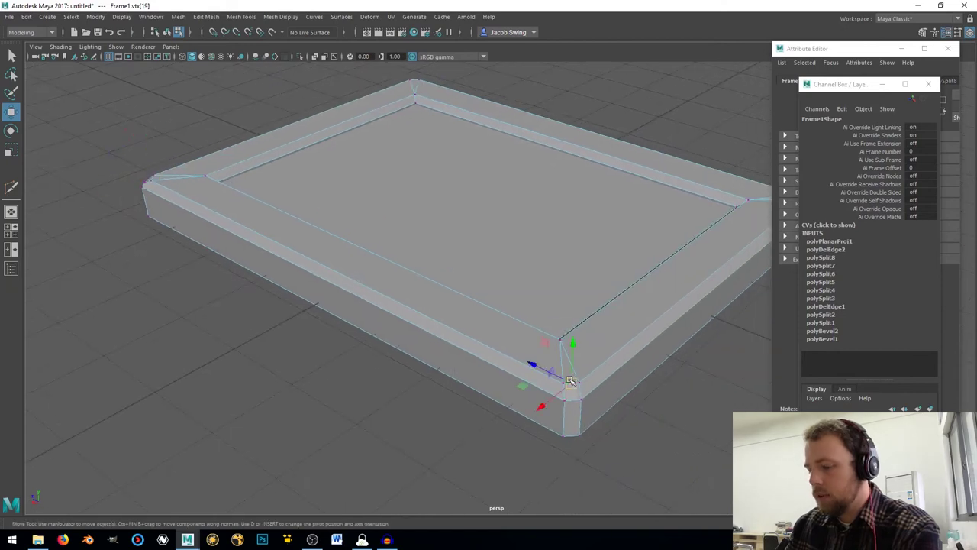
key("v")
left_click_drag(563, 383, 479, 345)
left_click(427, 310)
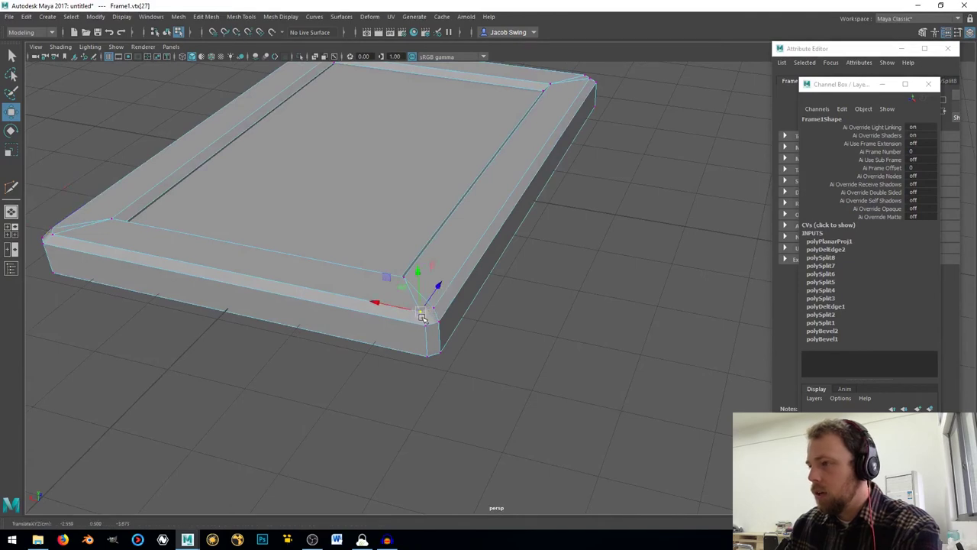
right_click_drag(421, 317, 246, 354, "alt")
- Marquee-select all of Frame1's vertices and merge them at threshold 0.01
left_click_drag(220, 356, 687, 81)
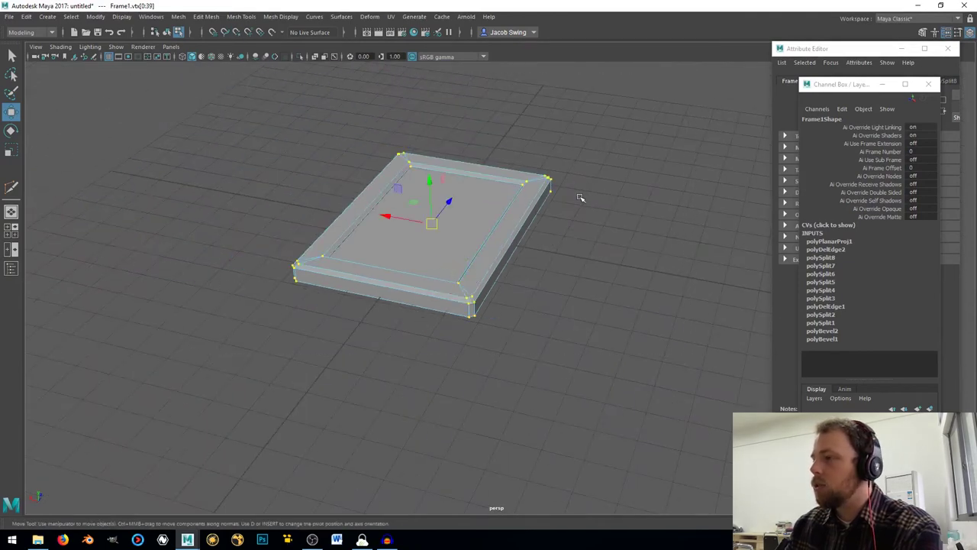
right_click_drag(581, 197, 622, 154, "shift")
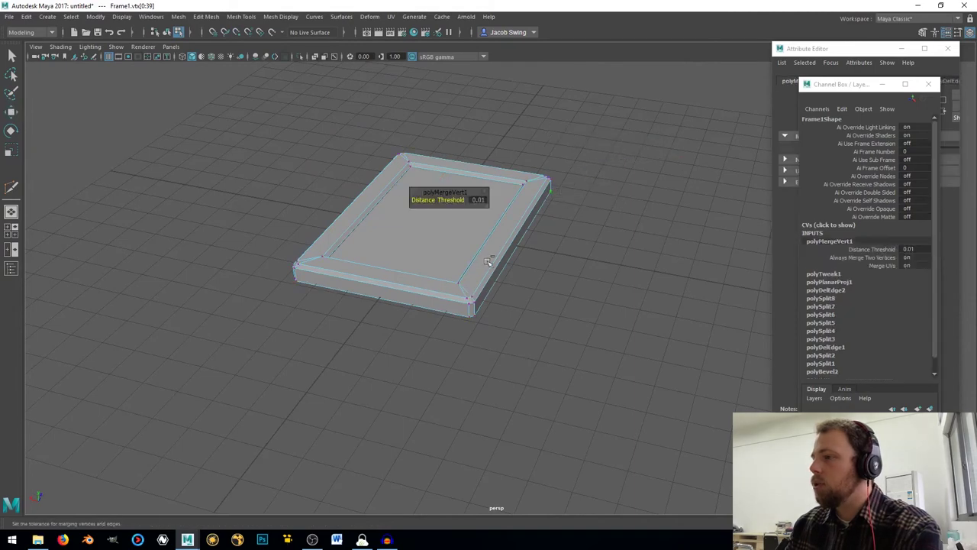
key("F8")
scroll(541, 248, "up", 3)
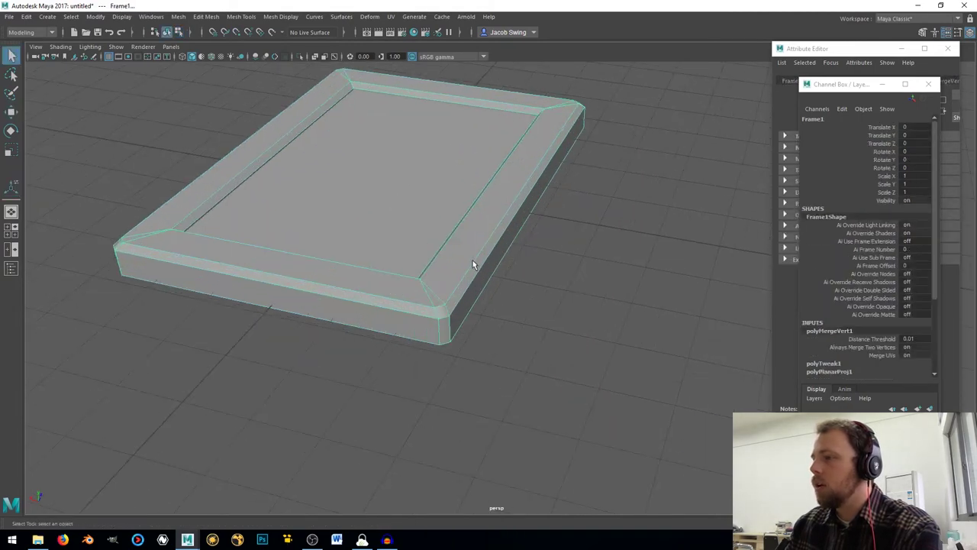
middle_click_drag(503, 258, 551, 304, "alt")
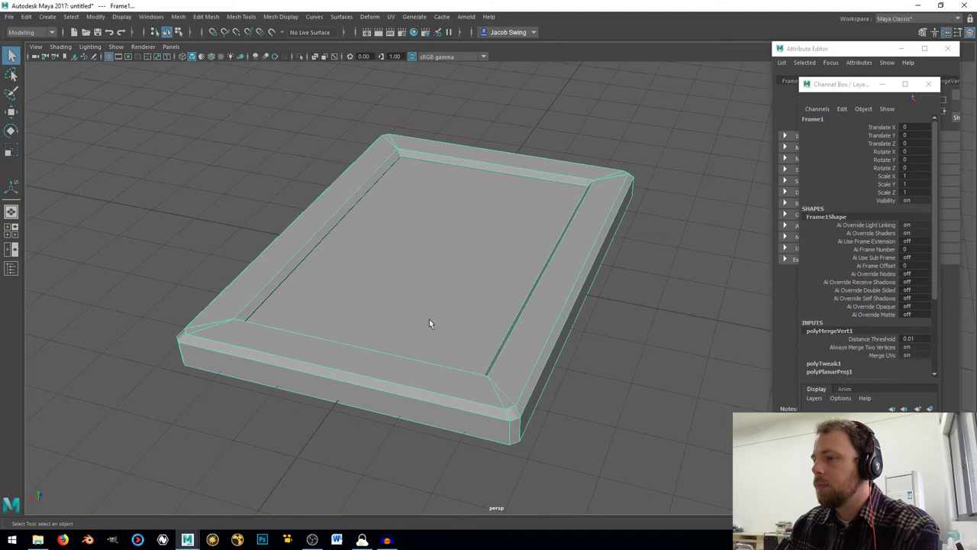
left_click_drag(429, 324, 401, 324, "alt")
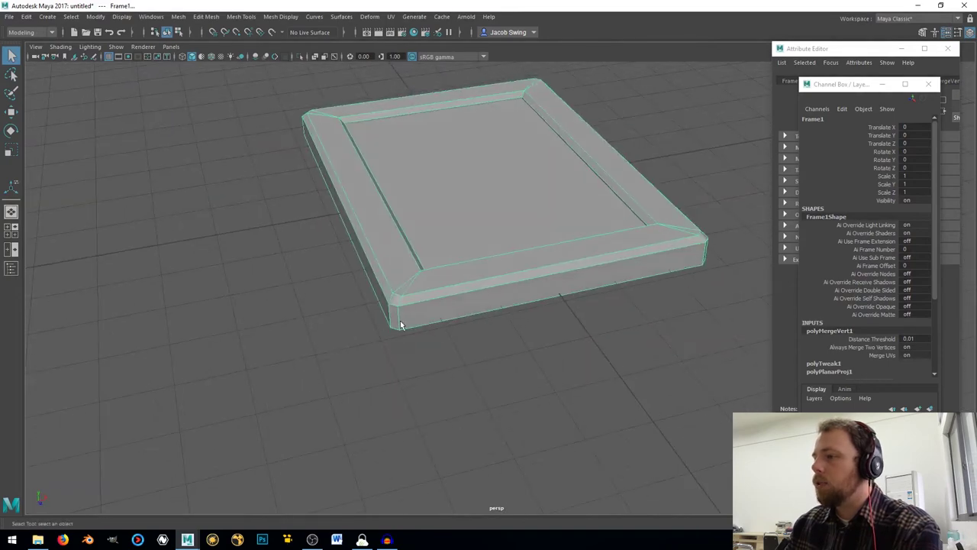
right_click_drag(405, 313, 417, 509)
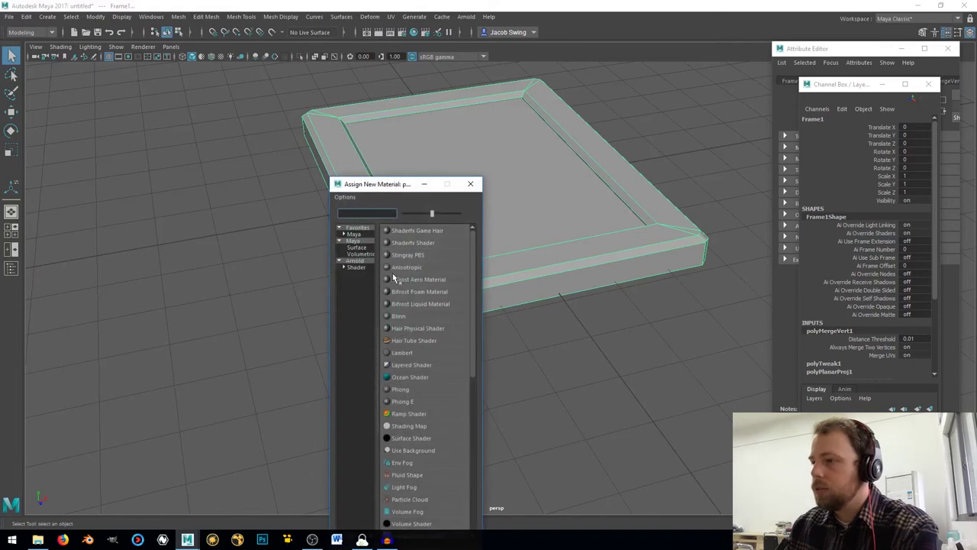
- Assign the frame a new Arnold aiStandardSurface material
left_click(356, 267)
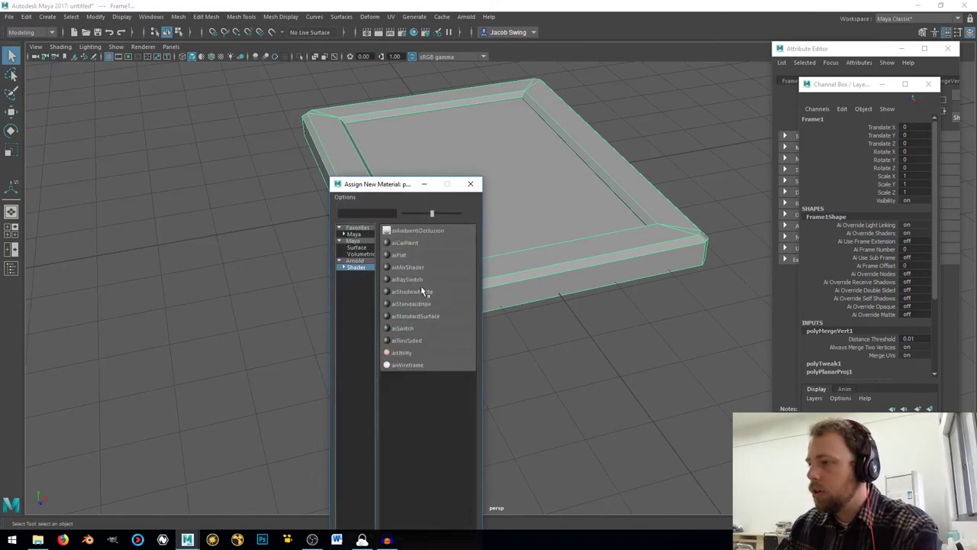
left_click(417, 316)
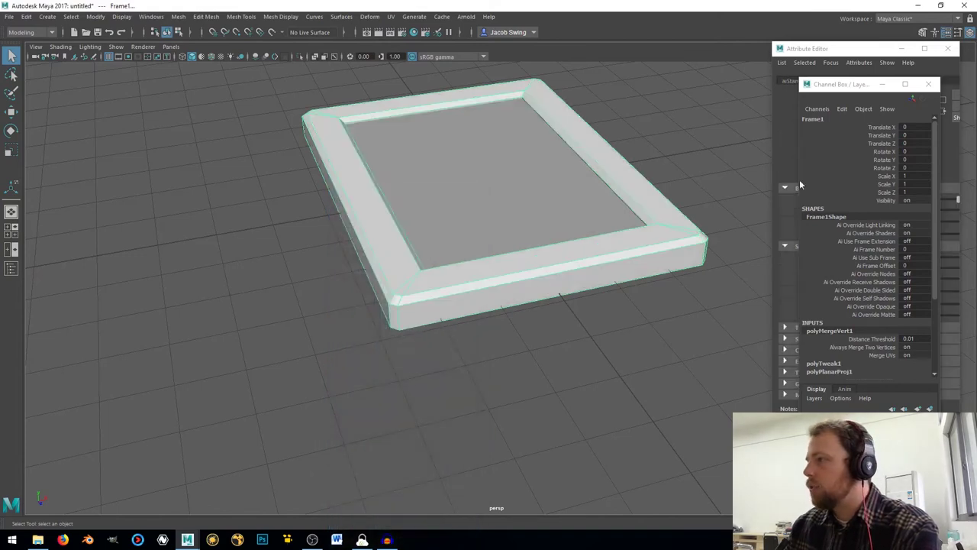
left_click_drag(763, 120, 653, 120)
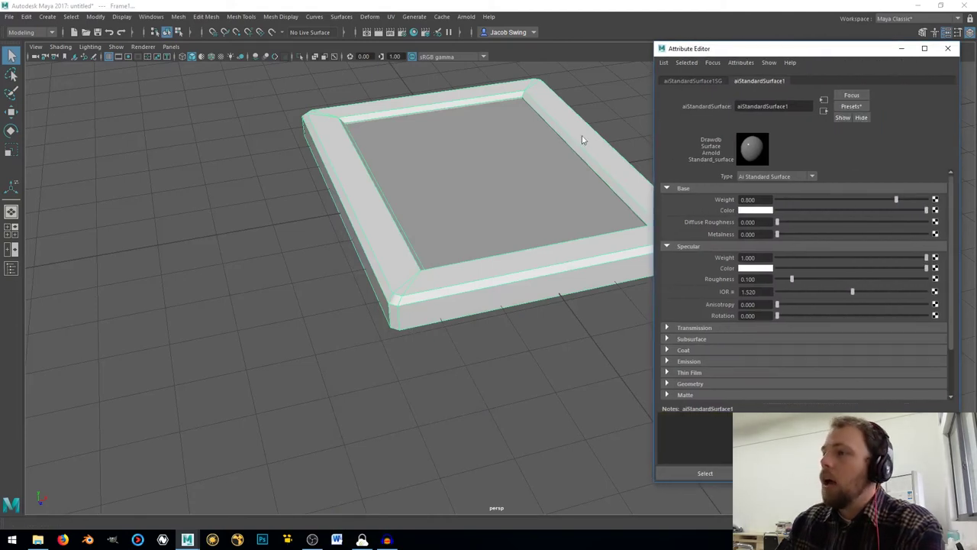
- Search 'woo' in Create Render Node and connect a Wood texture to the Base Color
left_click(936, 210)
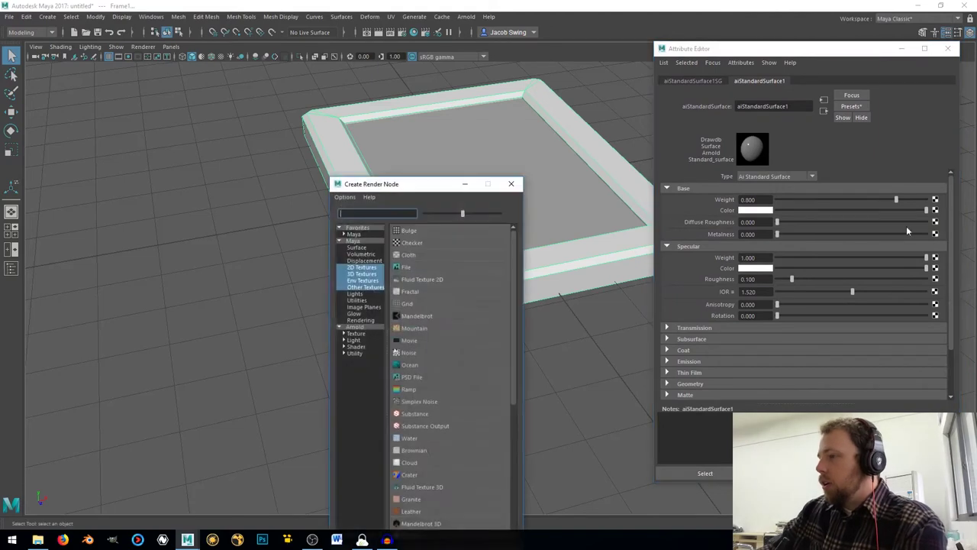
left_click_drag(385, 189, 262, 91)
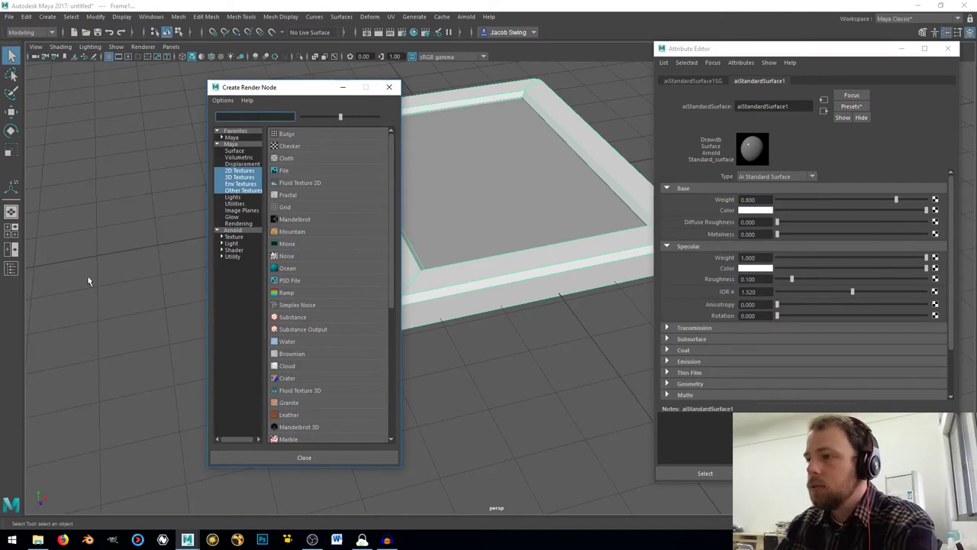
left_click(234, 238)
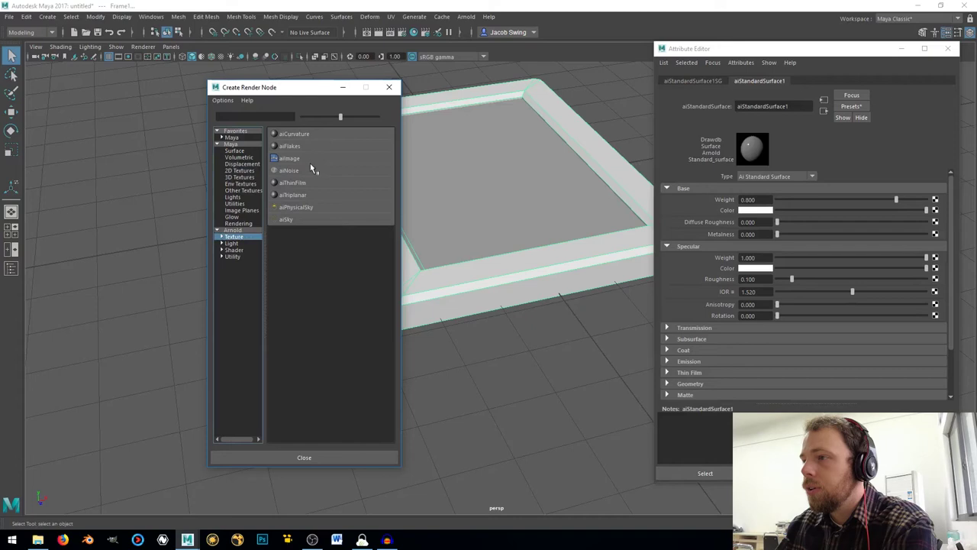
left_click(232, 137)
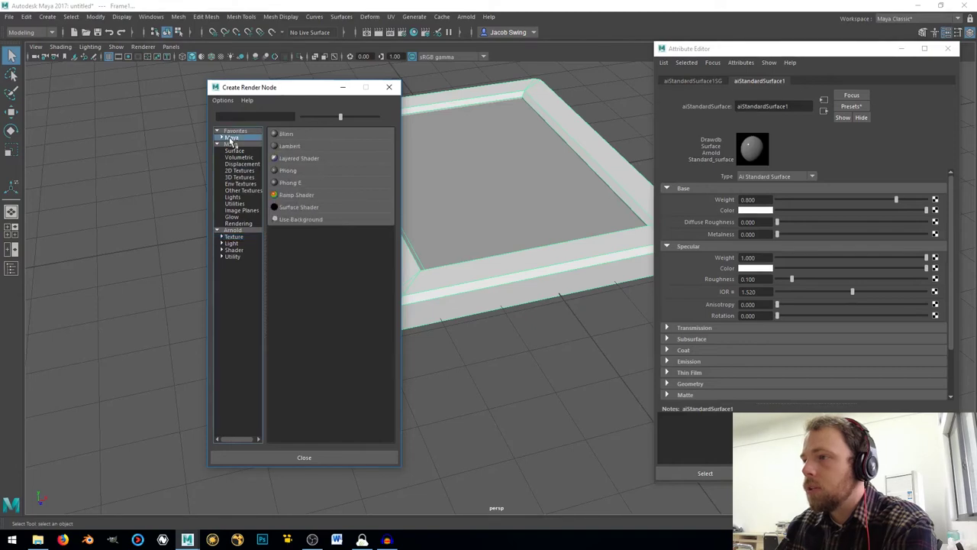
left_click(240, 131)
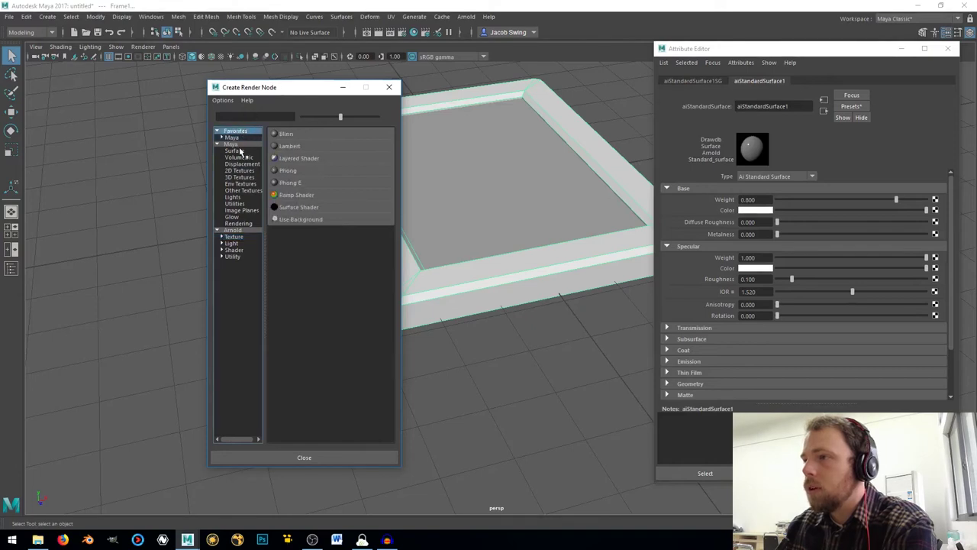
left_click(233, 144)
left_click(264, 115)
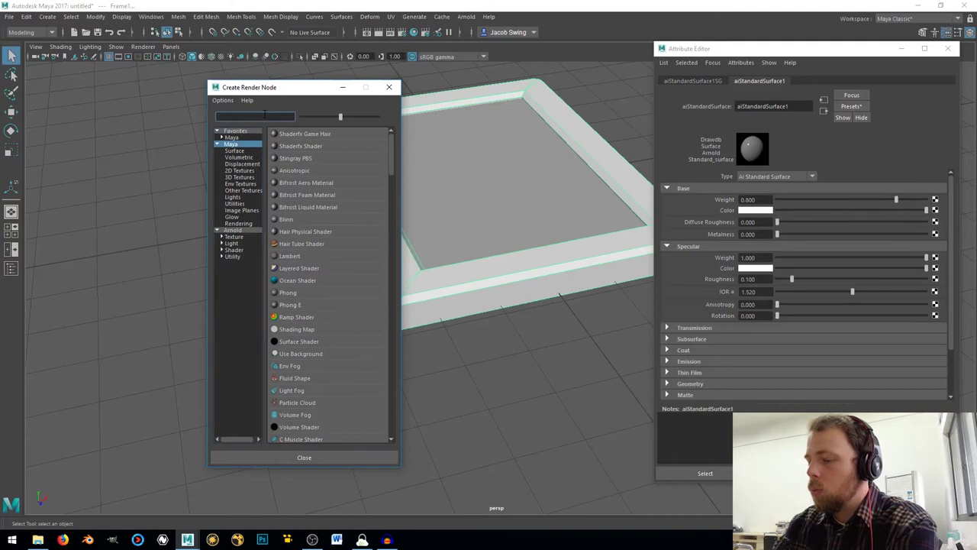
type("wood")
left_click(302, 134)
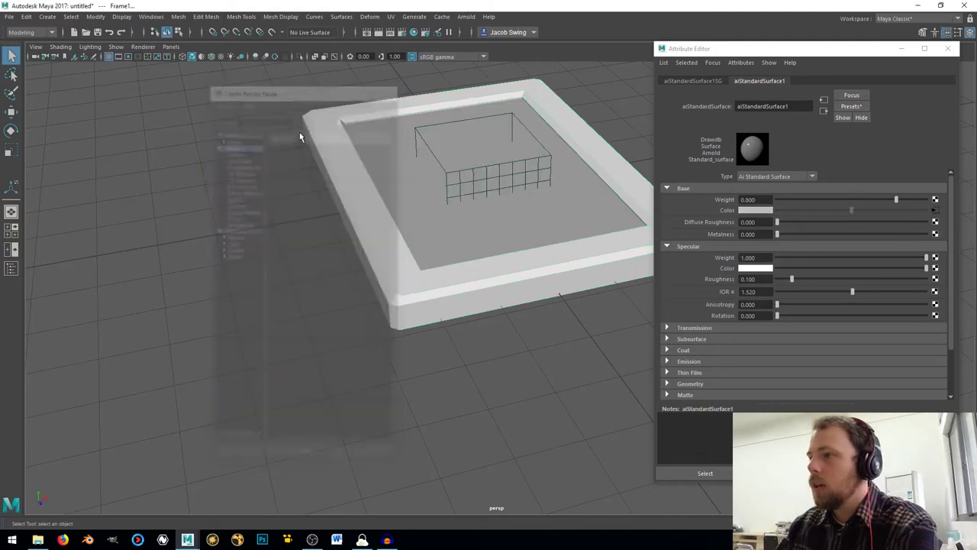
- Switch to textured display, then darken the wood's filler colour and make its veins black
key("6")
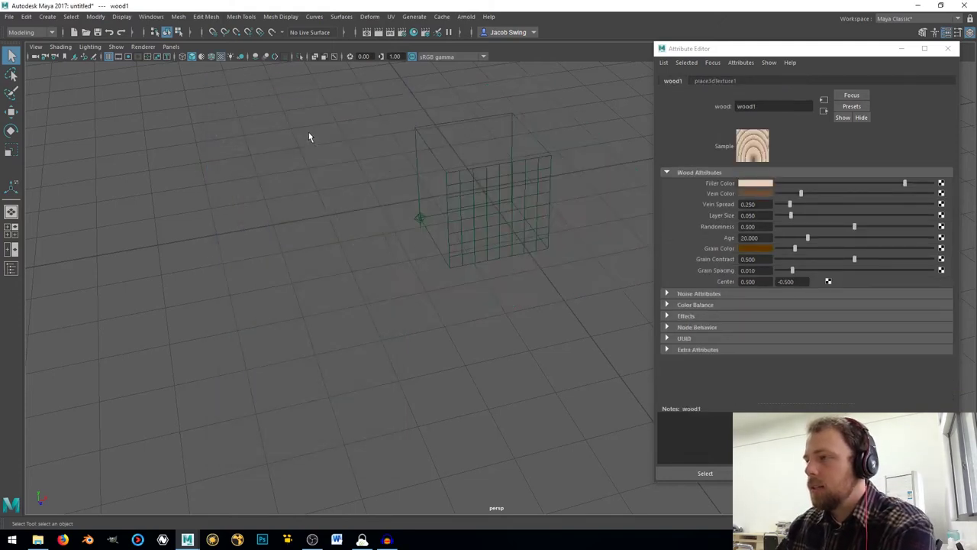
mouse_move(417, 221)
left_mouse_down("alt")
mouse_move(390, 239)
mouse_move(489, 253)
left_mouse_up("alt")
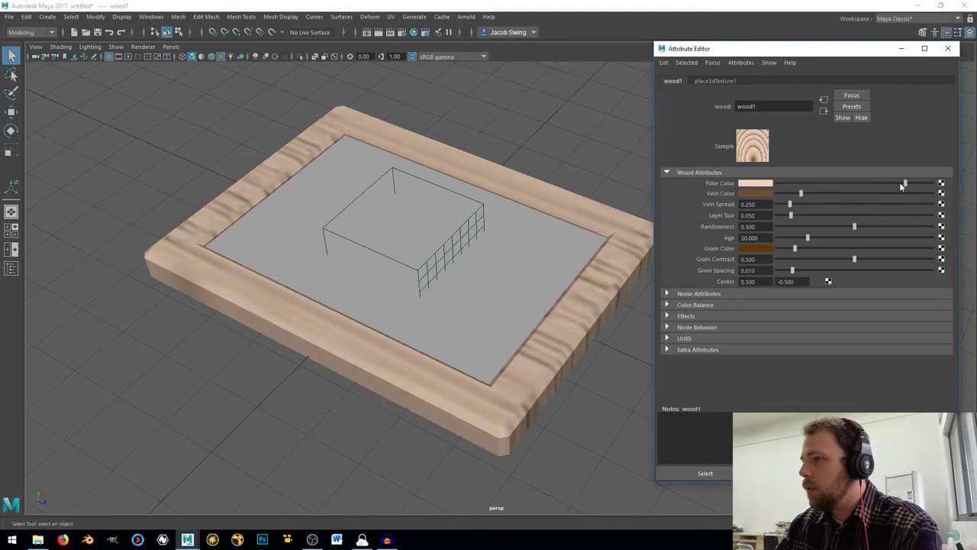
left_click_drag(899, 183, 863, 186)
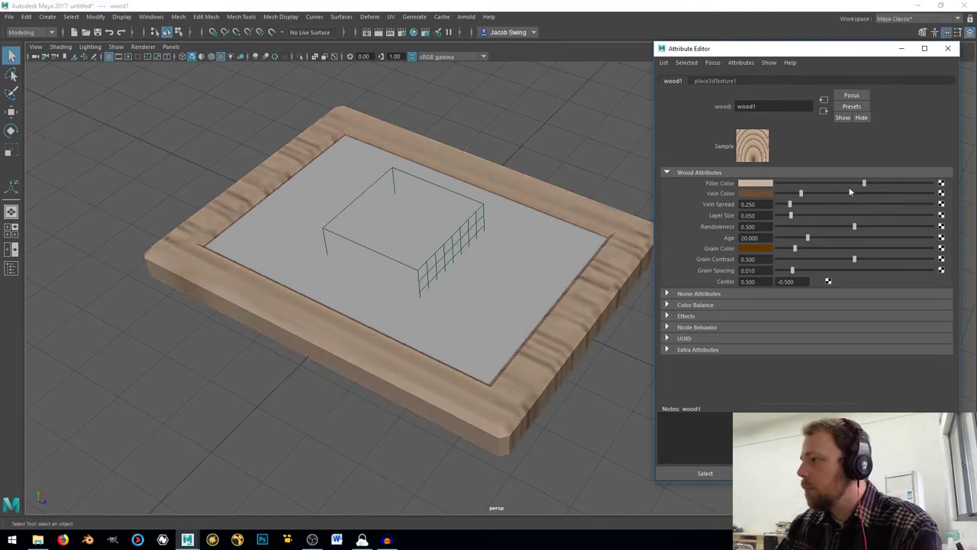
mouse_move(802, 196)
left_mouse_down()
mouse_move(770, 198)
mouse_move(785, 200)
left_mouse_up()
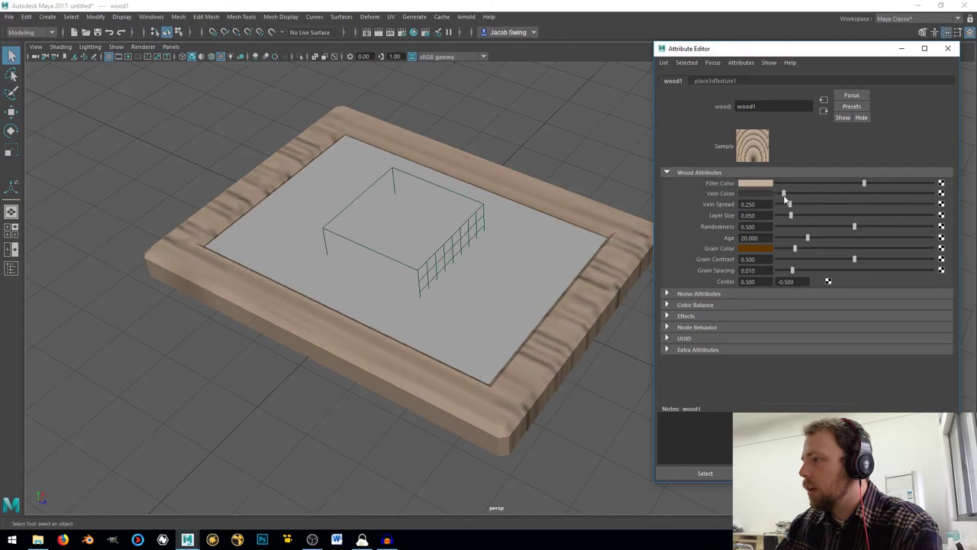
left_click(769, 187)
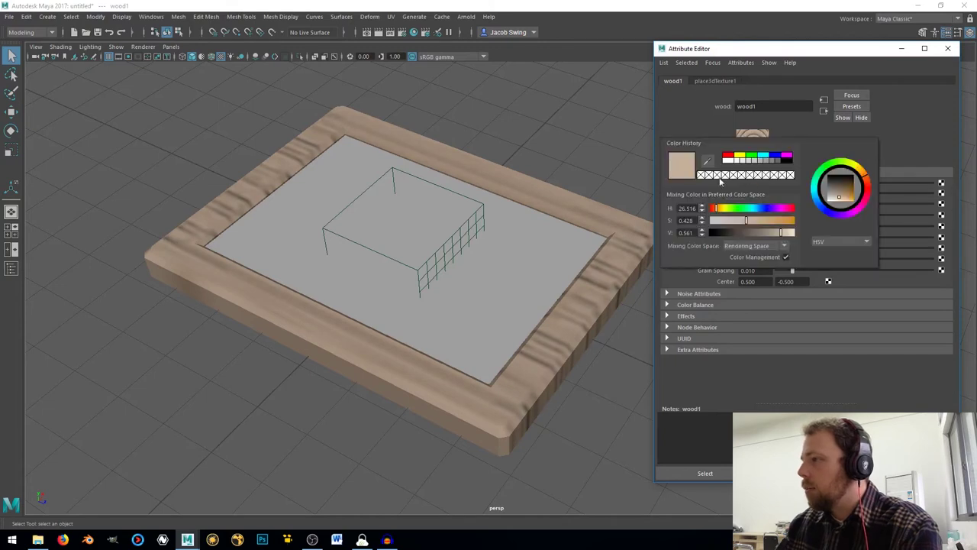
left_click_drag(762, 229, 749, 237)
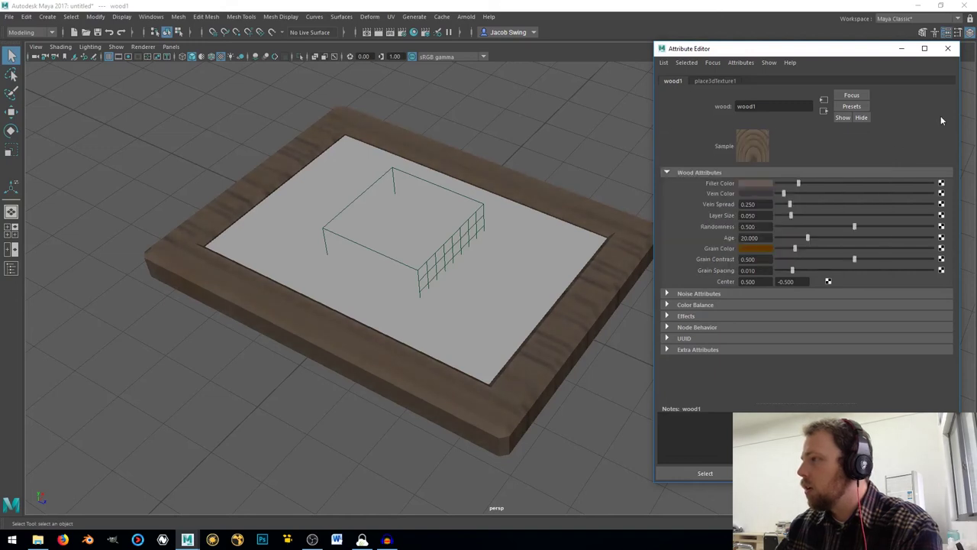
- Widen vein spread to 0.485, reduce layer size and randomness, and keep grain spacing at 0.010
mouse_move(790, 205)
left_mouse_down()
mouse_move(808, 216)
mouse_move(786, 216)
left_mouse_up()
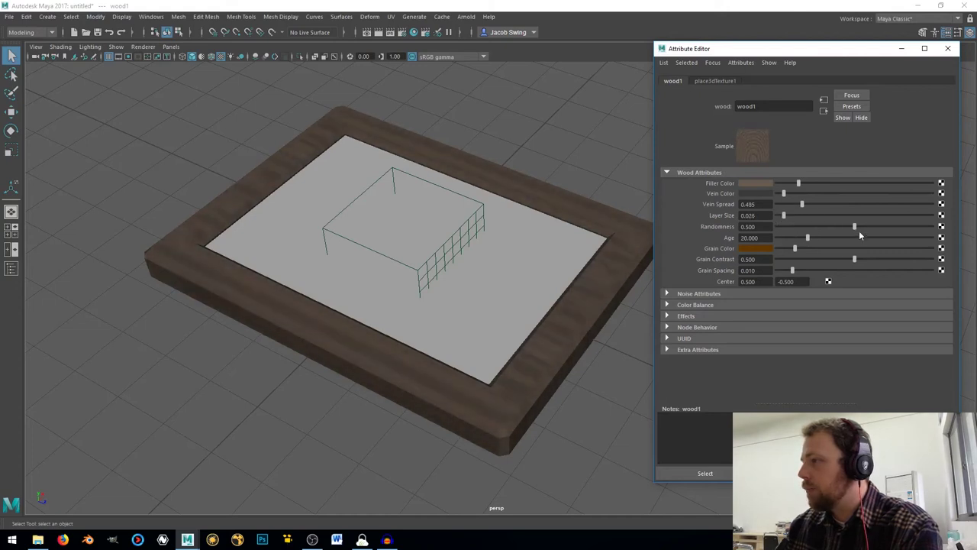
left_click_drag(857, 229, 788, 249)
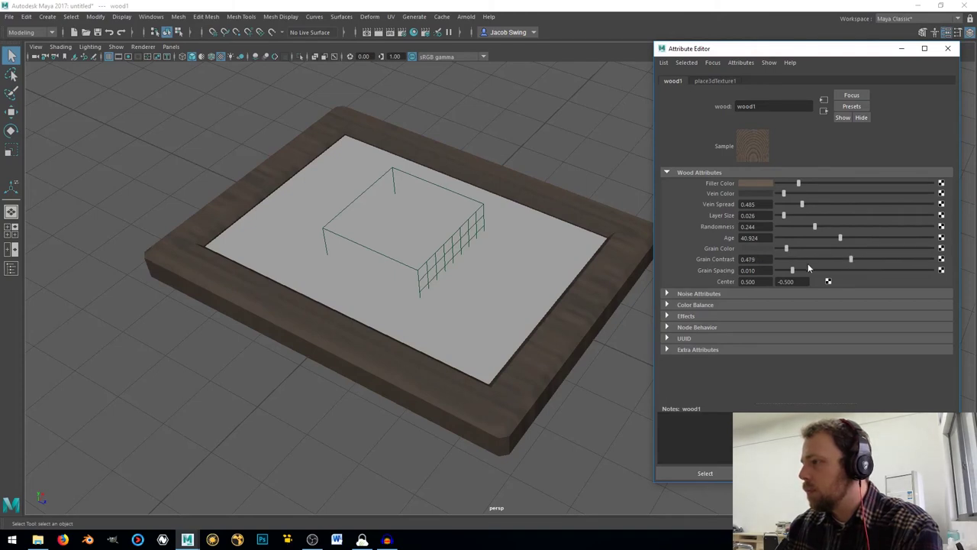
mouse_move(792, 271)
left_mouse_down()
mouse_move(841, 272)
mouse_move(792, 270)
left_mouse_up()
left_click_drag(489, 290, 401, 371, "alt")
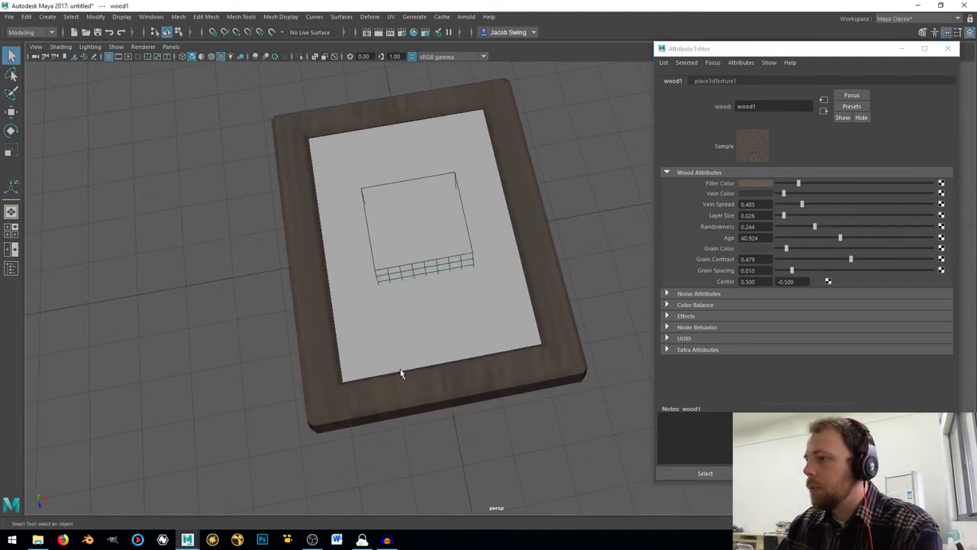
right_click_drag(402, 371, 461, 374, "alt")
left_click_drag(461, 375, 397, 356, "alt")
- Select Glass in the Outliner and assign it a new aiStandardSurface material
left_click(446, 259)
left_click_drag(446, 259, 229, 263, "alt")
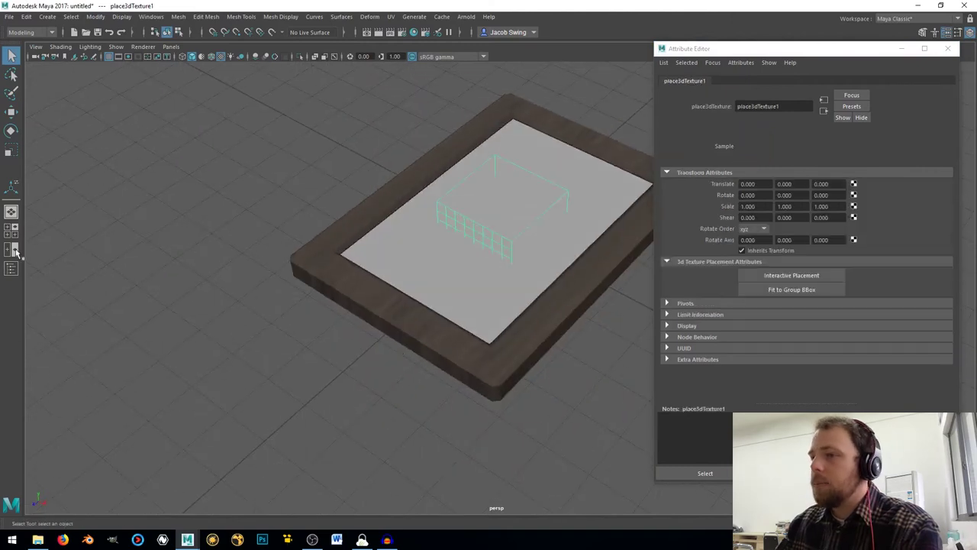
left_click(10, 269)
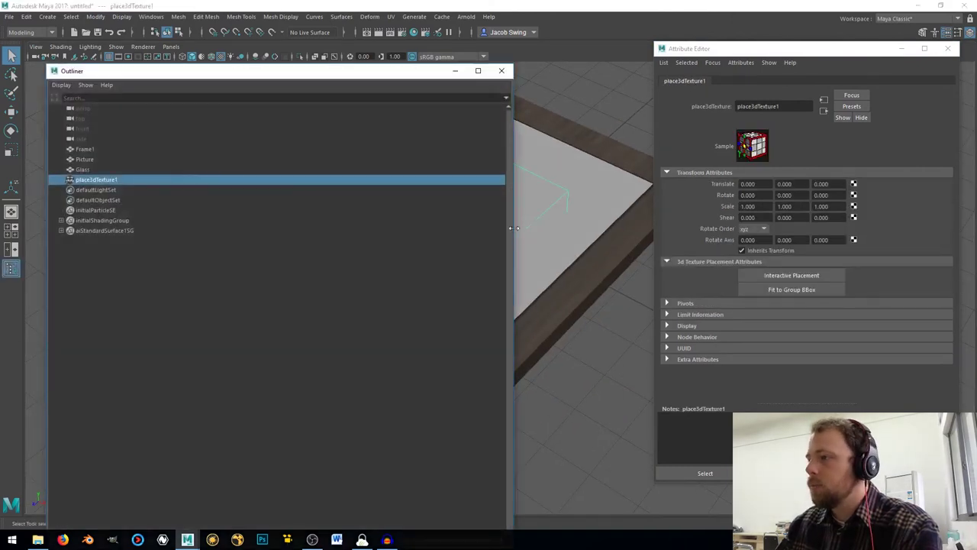
left_click_drag(512, 229, 191, 223)
left_click(81, 169)
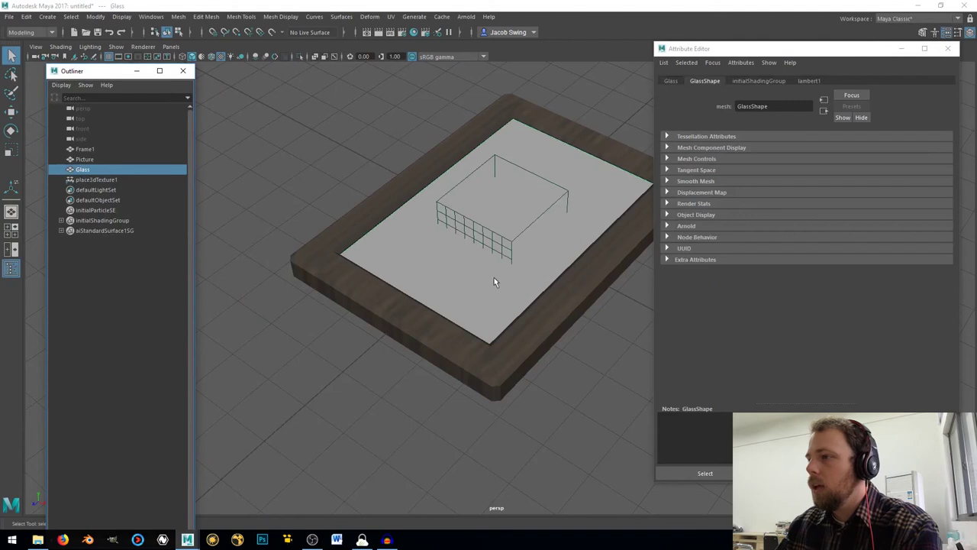
right_click_drag(440, 273, 475, 457)
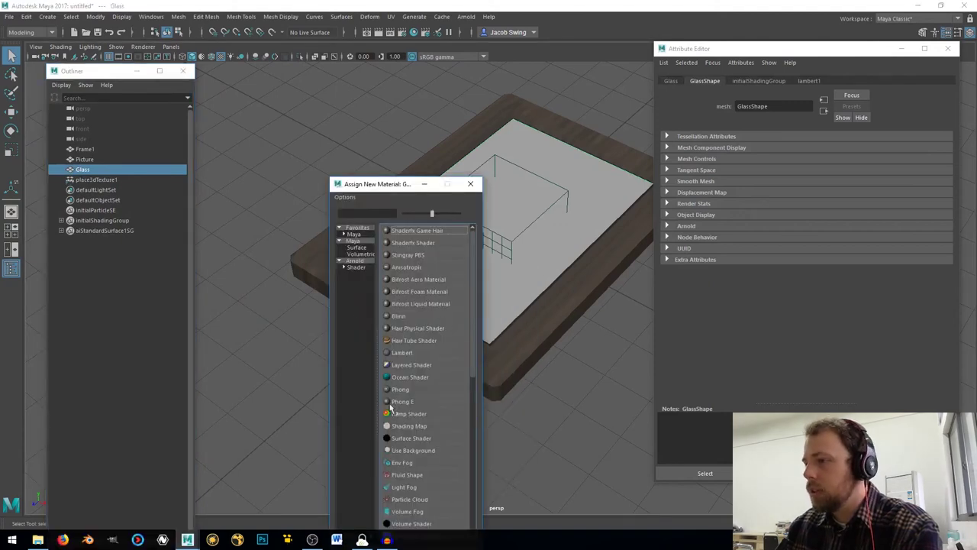
left_click(356, 268)
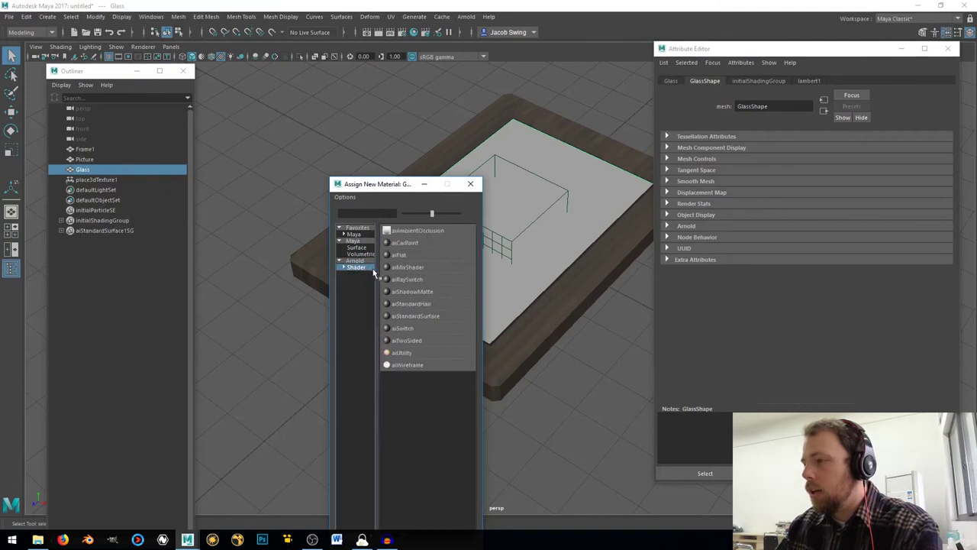
left_click(412, 316)
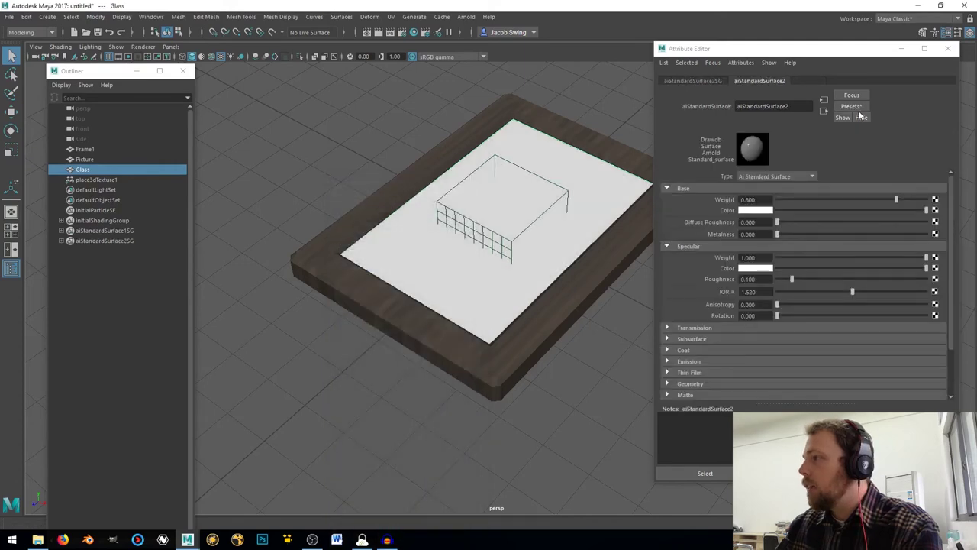
- Replace the glass material's settings with the Glass preset
left_click(859, 108)
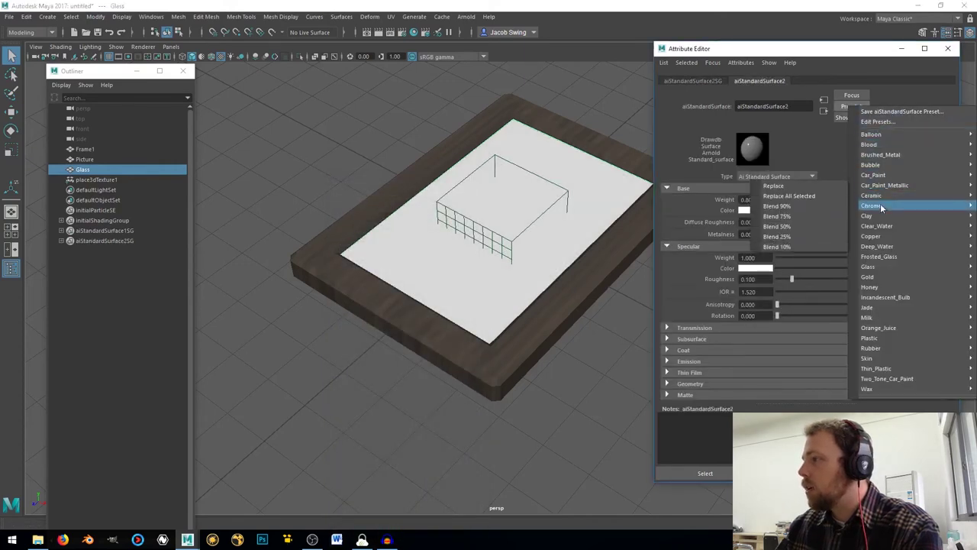
mouse_move(871, 266)
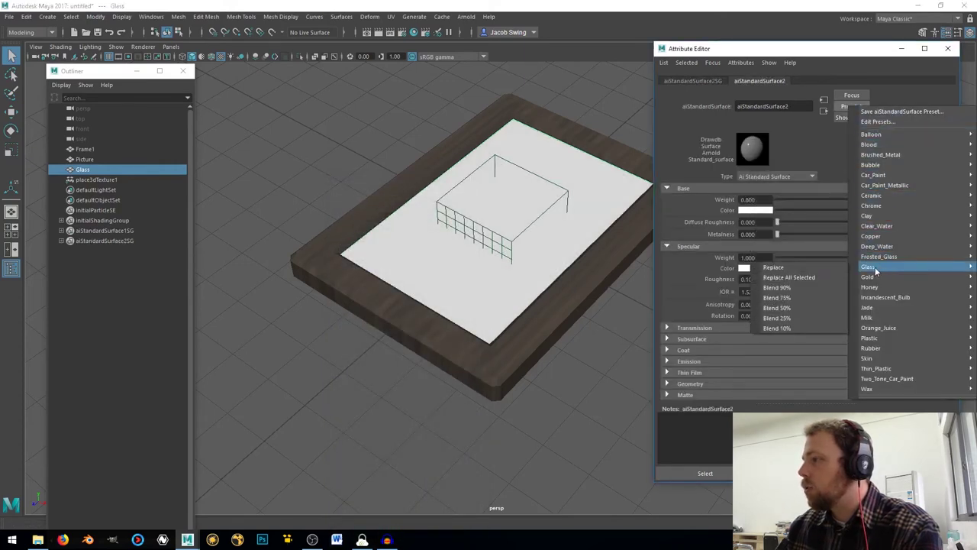
left_click(823, 267)
left_click_drag(471, 384, 475, 309, "alt")
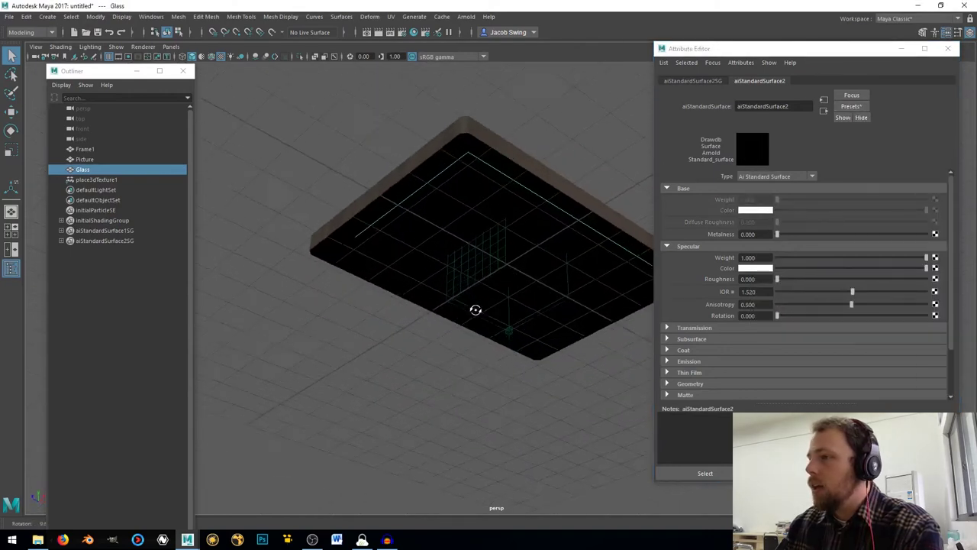
- Select Picture and frame it in the maximised top view
left_click(74, 160)
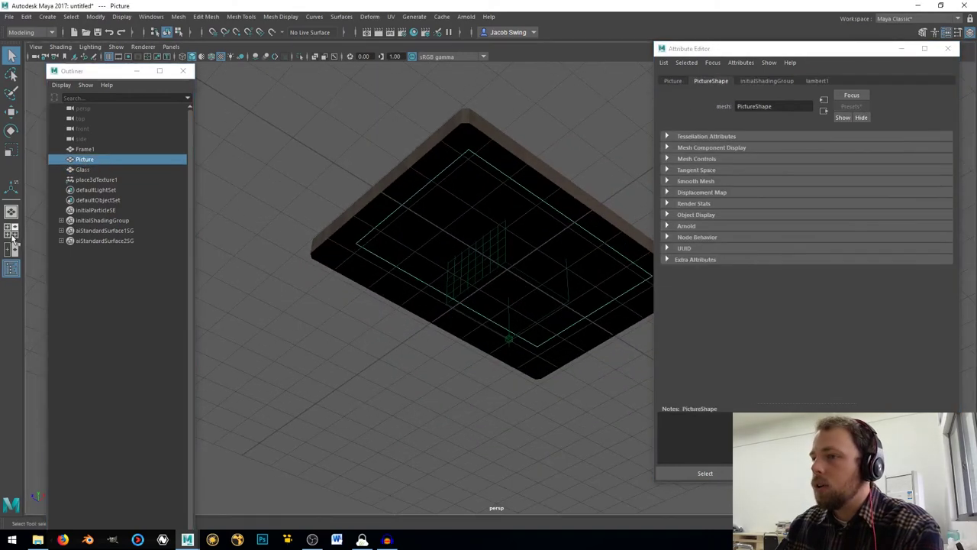
left_click(12, 238)
key("space")
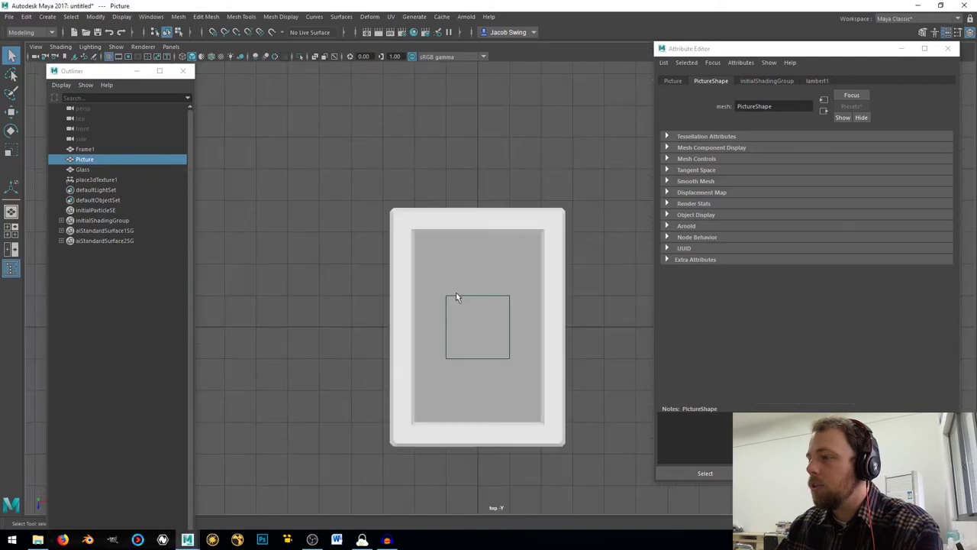
scroll(410, 267, "up", 4)
key("f")
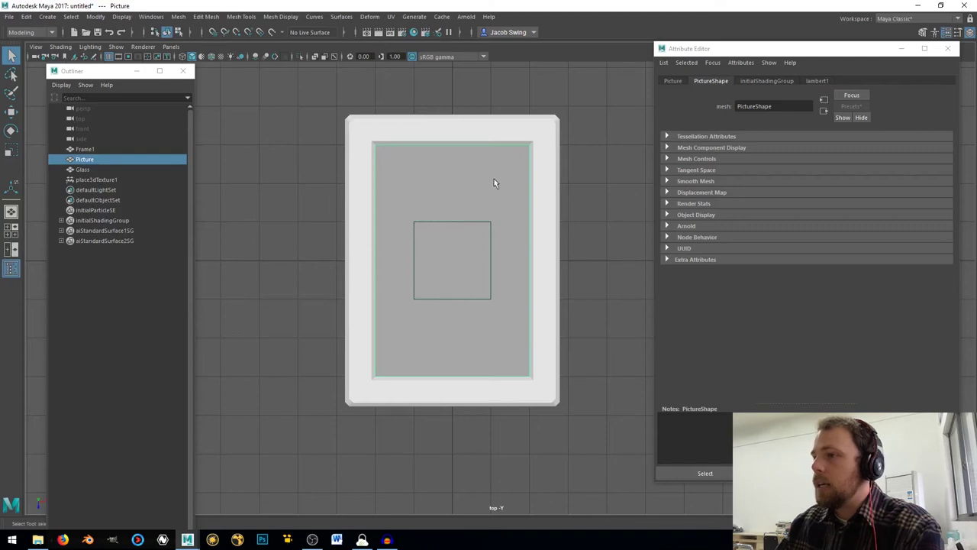
- Apply a camera-based UV projection to Picture in the UV Editor, then close the editor
left_click(391, 17)
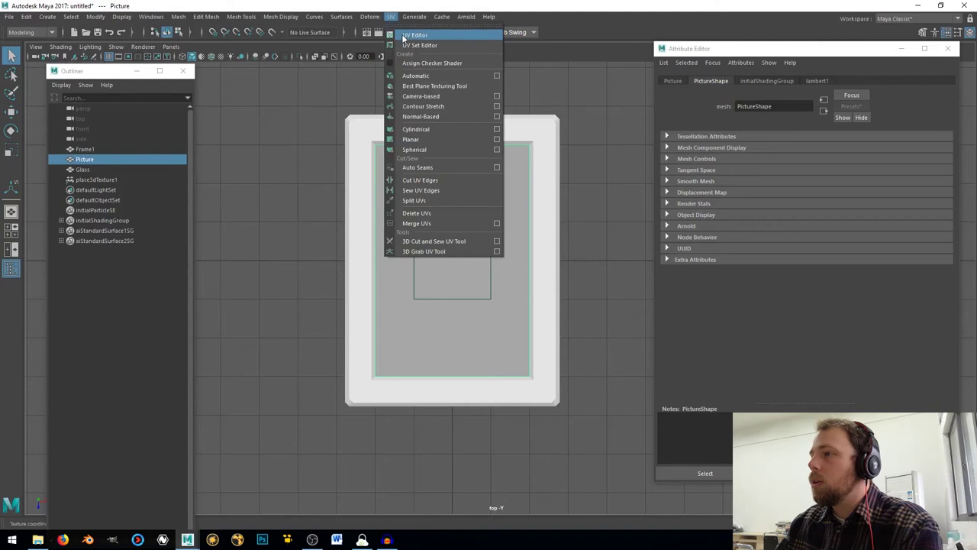
left_click(405, 36)
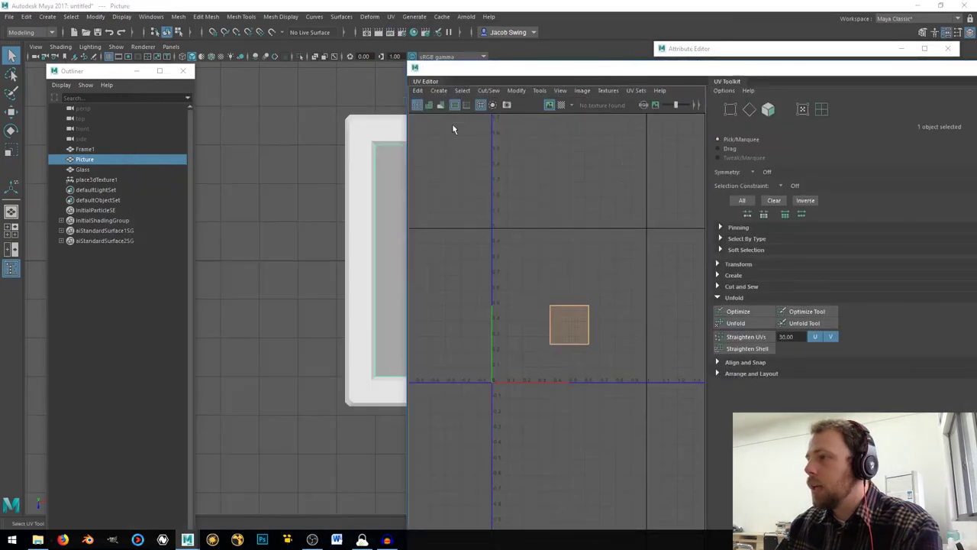
left_click(439, 91)
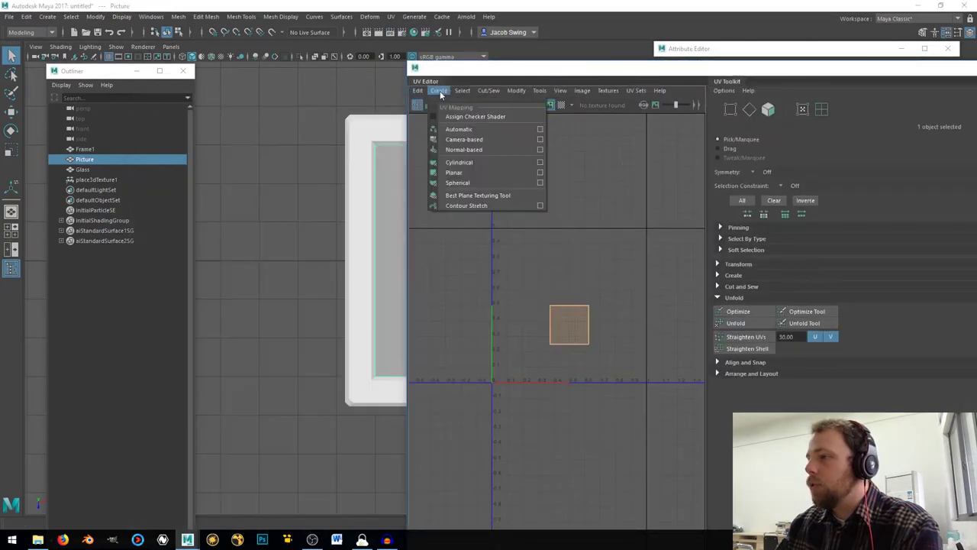
left_click(468, 141)
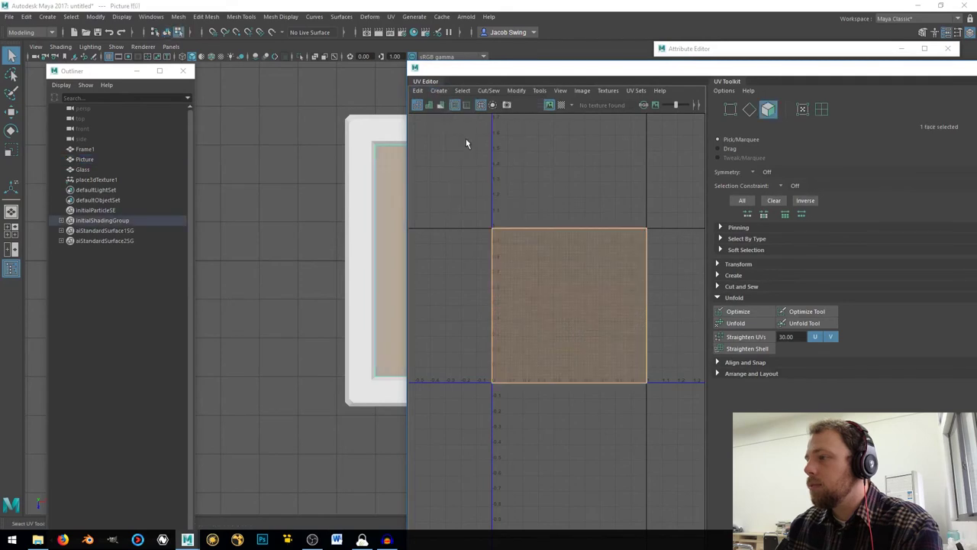
left_click_drag(714, 74, 330, 114)
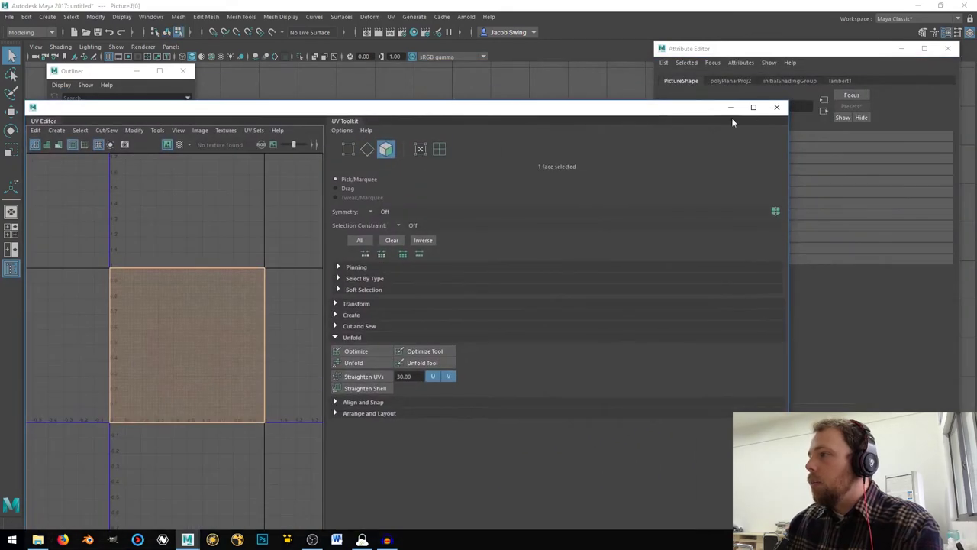
left_click(777, 107)
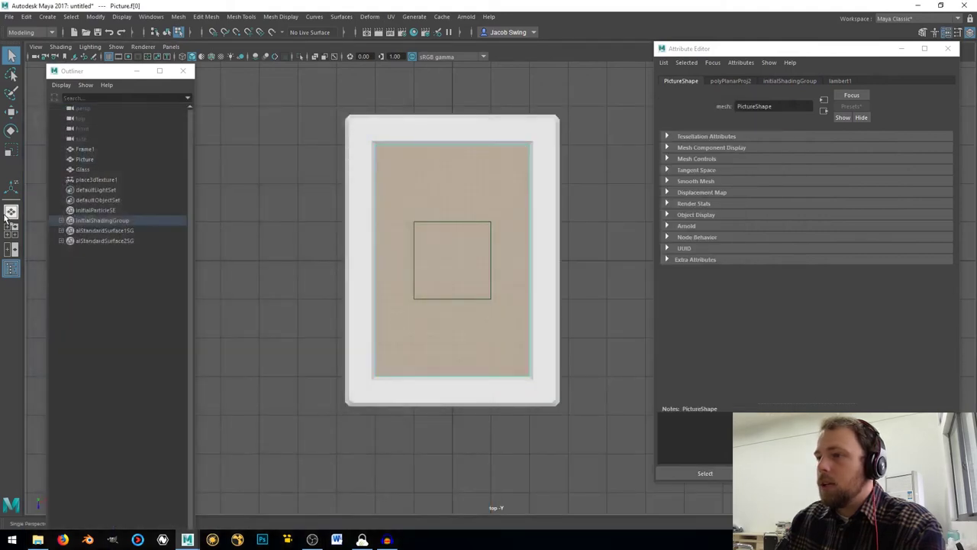
left_click_drag(451, 260, 478, 225, "alt")
- Return Picture to object mode, assign it a new aiStandardSurface, and clear the texture search filter
right_click(479, 224)
left_click(527, 211)
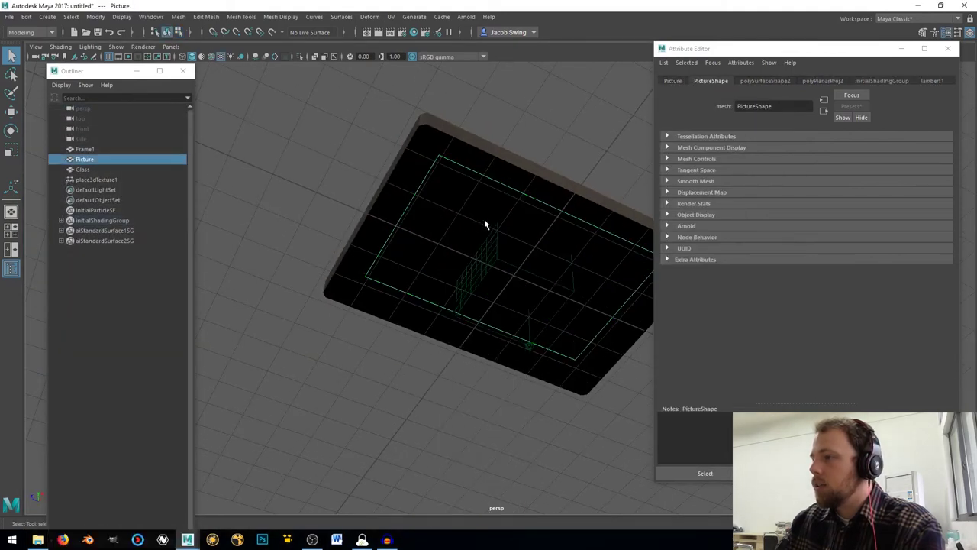
right_click(460, 220)
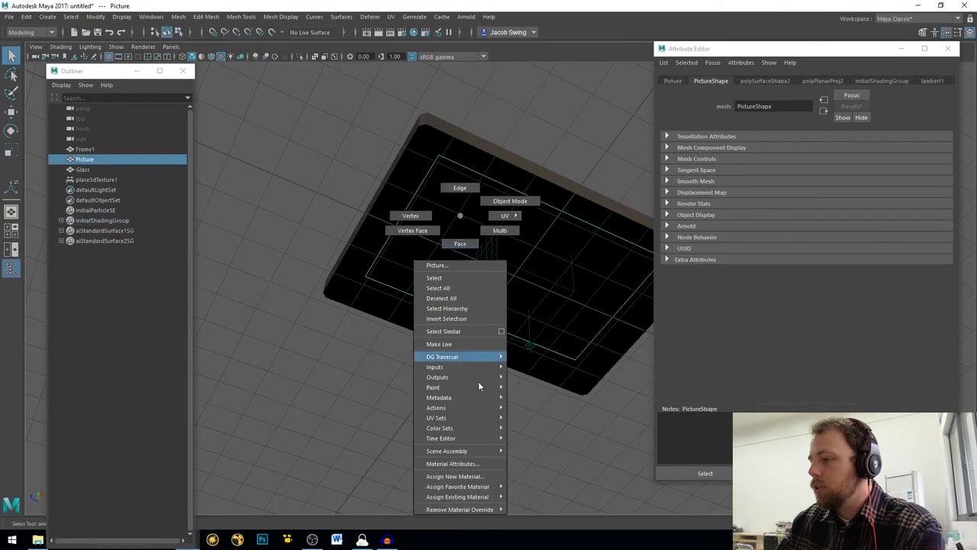
left_click(473, 479)
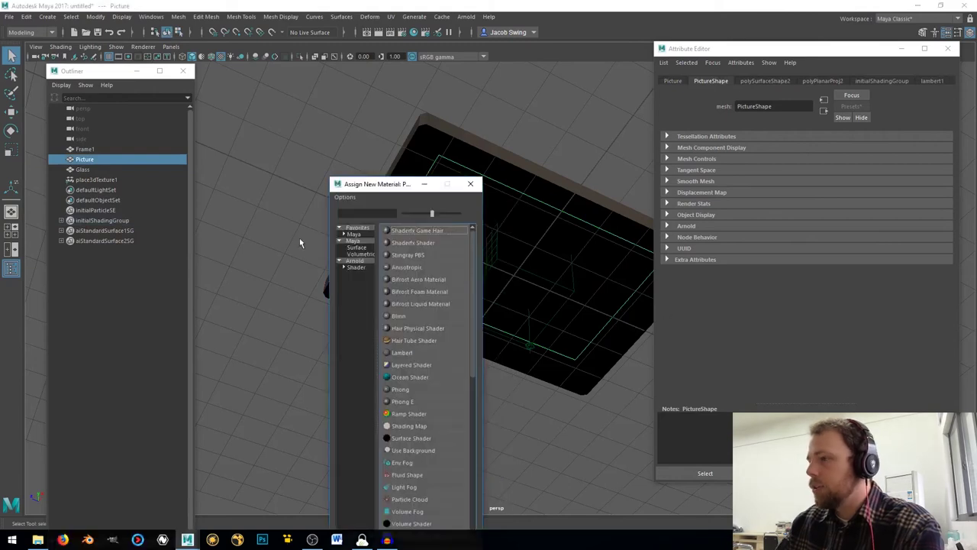
left_click(354, 268)
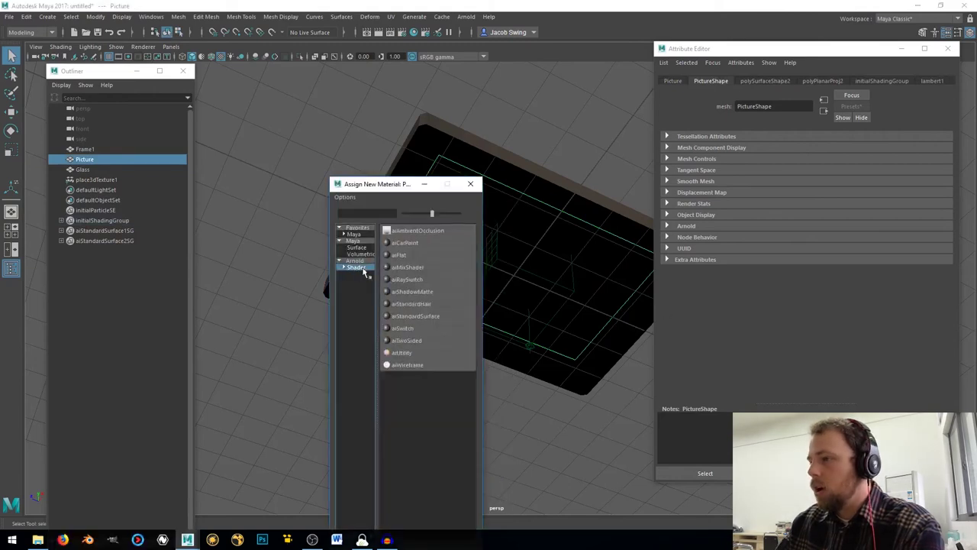
left_click(413, 320)
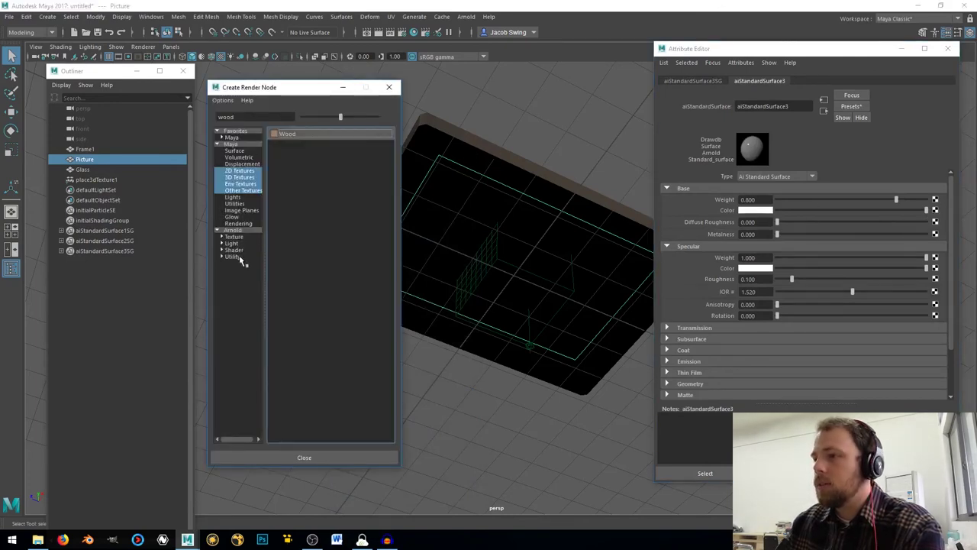
left_click(234, 239)
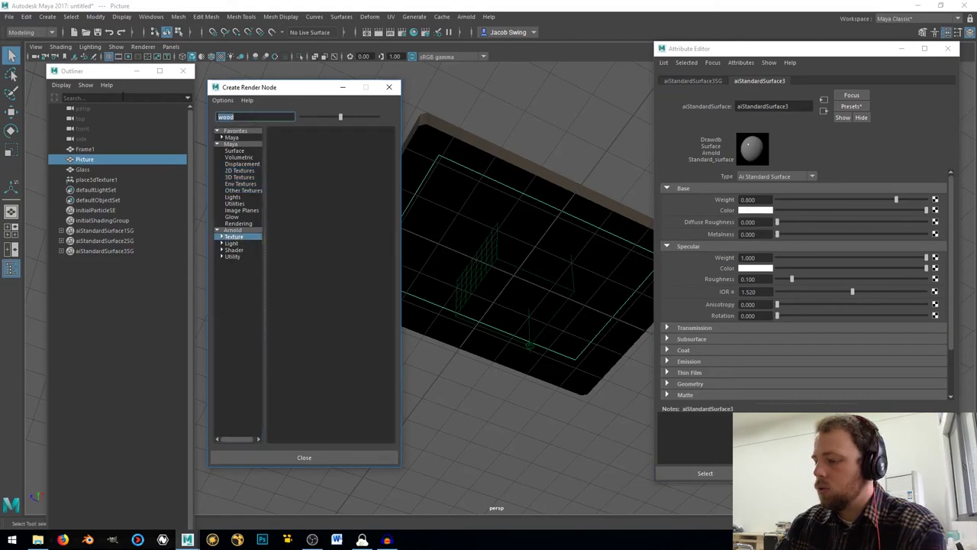
key("BackSpace")
- Create an aiImage node and load IMG_20180304_154118.jpg from the project folder as its image
left_click(289, 158)
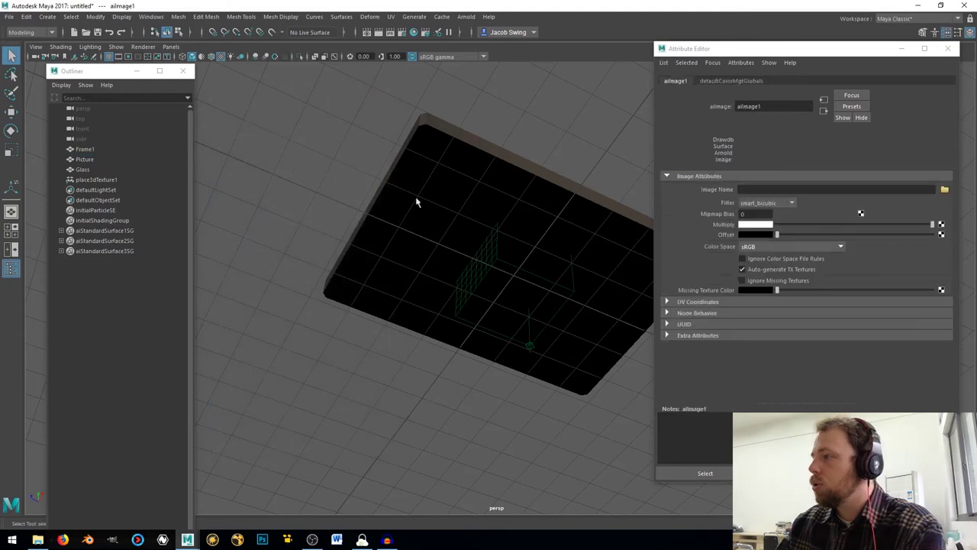
left_click(944, 191)
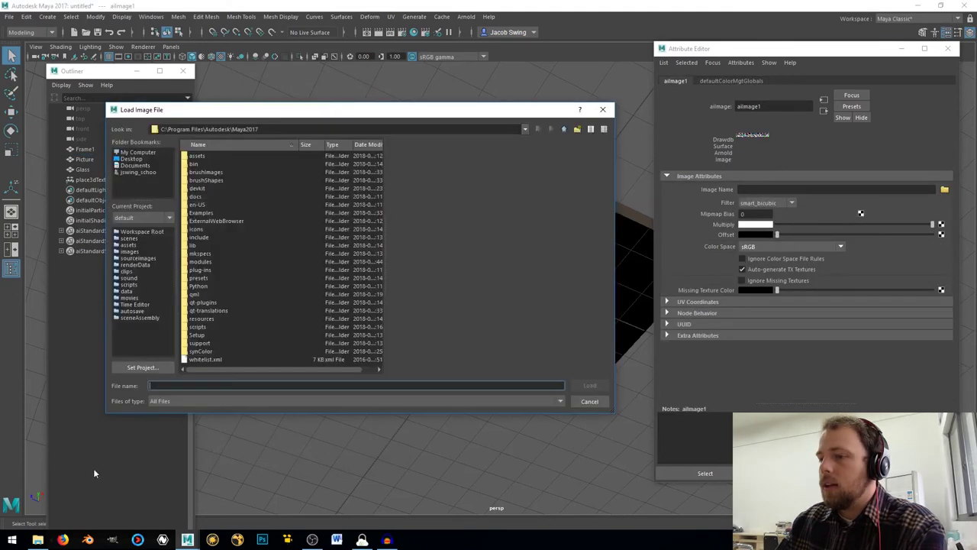
left_click(37, 540)
left_click(793, 223)
key("ctrl+c")
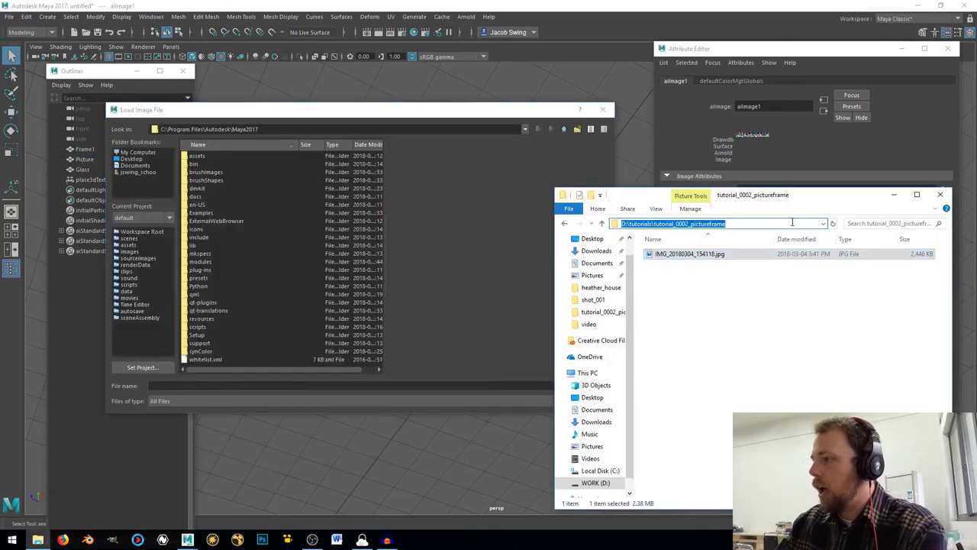
key("alt+Tab")
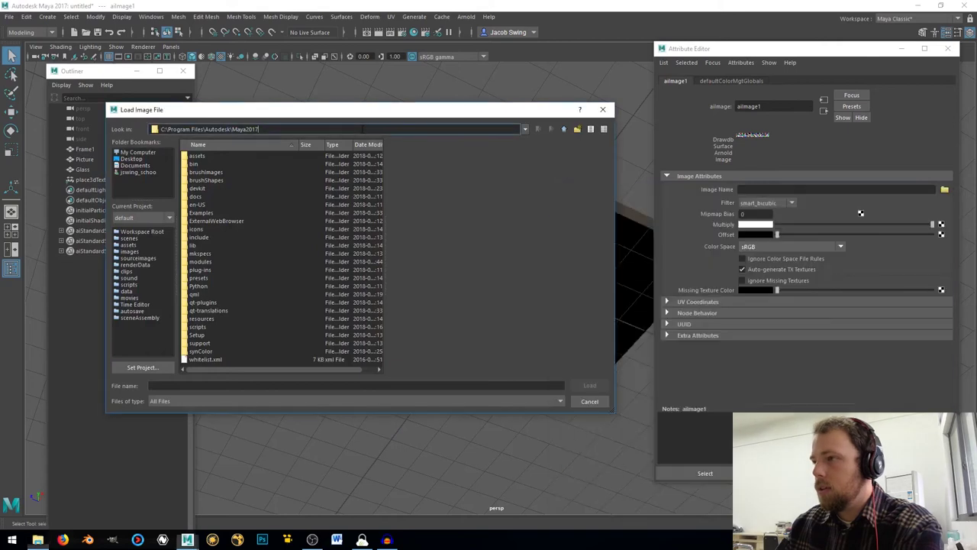
key("ctrl+v")
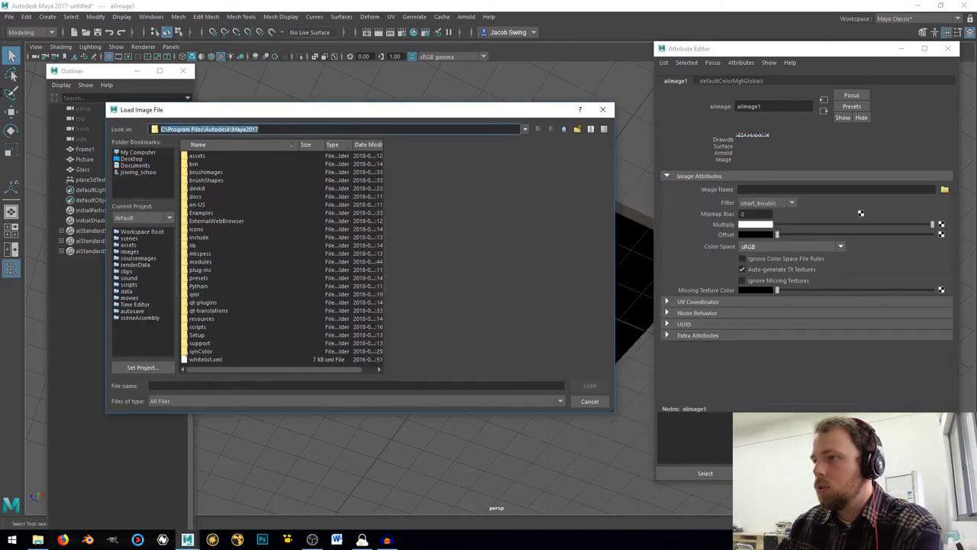
key("Return")
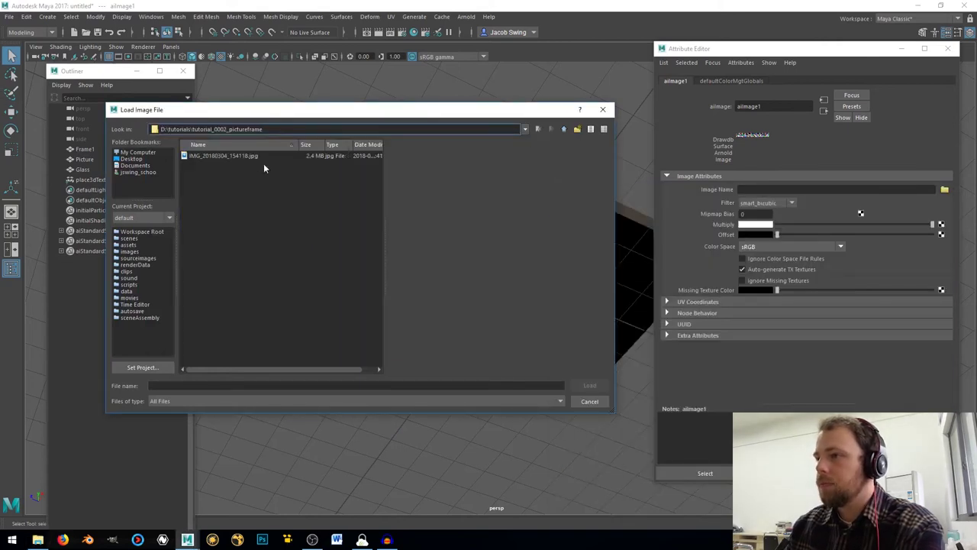
left_click(231, 155)
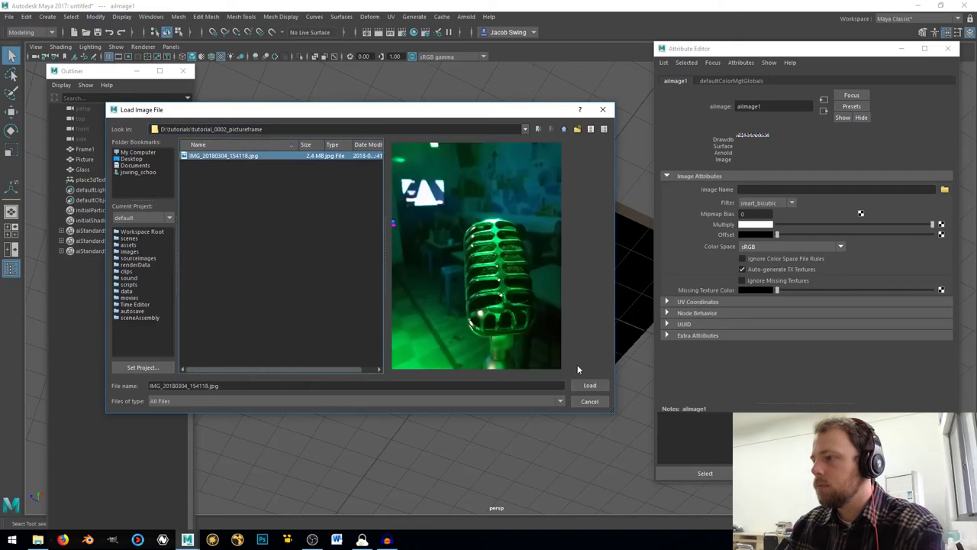
left_click(585, 385)
- Select the Glass object and orbit to a top-down angled view of the textured frame
left_click_drag(430, 227, 410, 278, "alt")
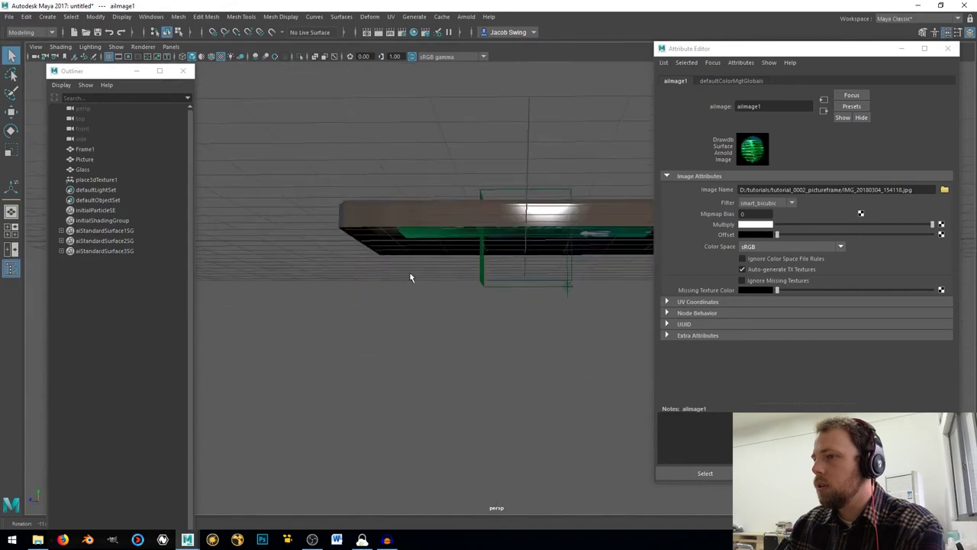
left_click(82, 170)
left_click_drag(412, 328, 536, 330, "alt")
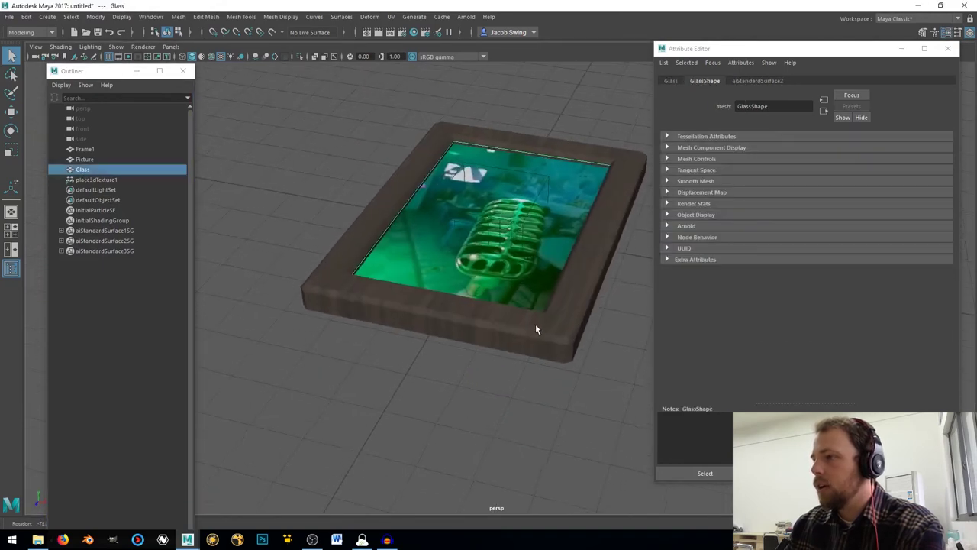
- Create a polygon plane and scale it up around the frame
scroll(456, 255, "down", 10)
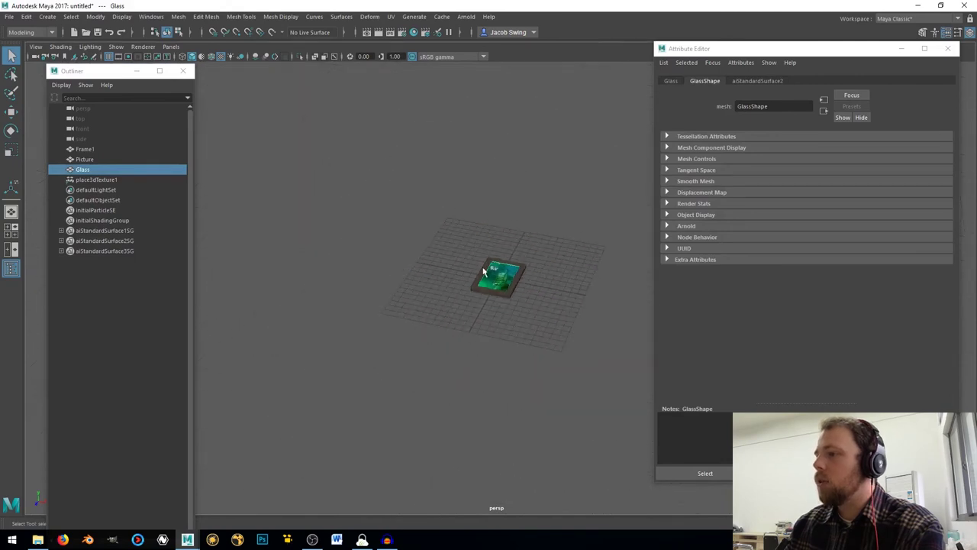
left_click_drag(482, 272, 496, 339, "alt")
left_click(416, 330)
right_click_drag(557, 280, 510, 261, "shift")
key("r")
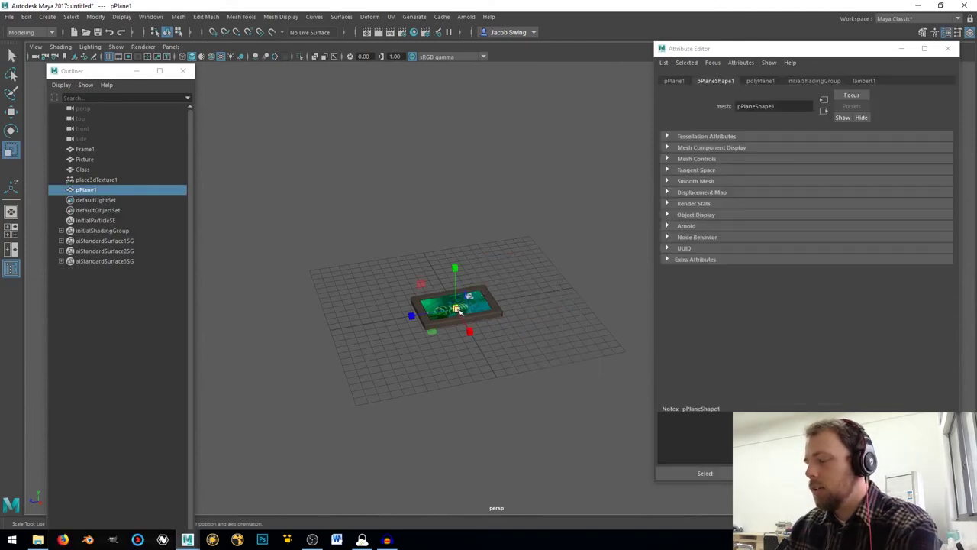
left_click_drag(458, 310, 653, 353)
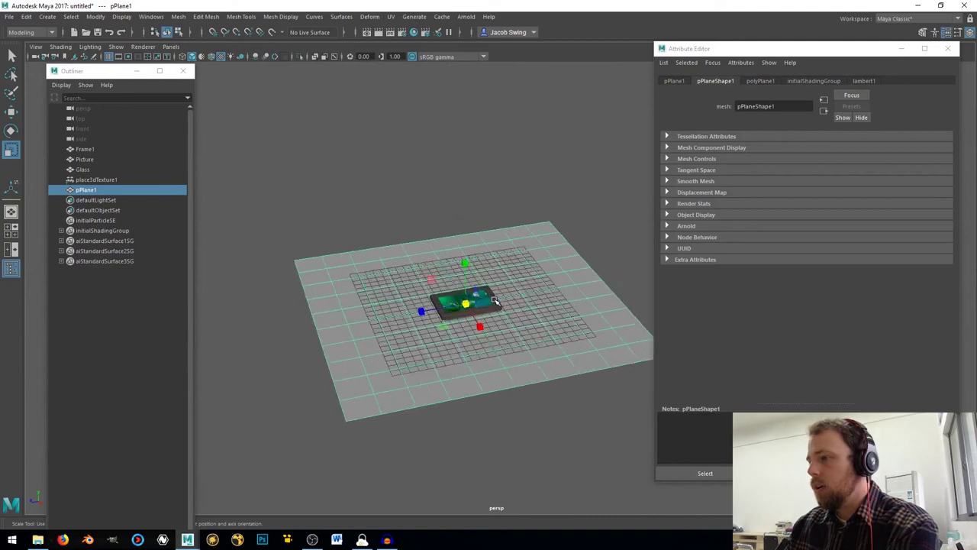
- Stand the plane upright as a wall with Rotate X set to 90
scroll(496, 301, "up", 1)
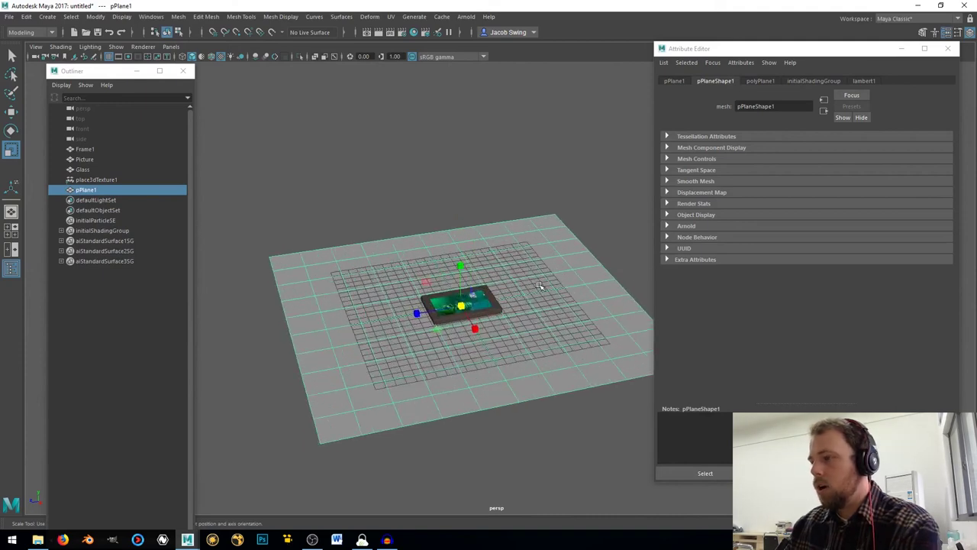
key("e")
left_click_drag(440, 280, 826, 25)
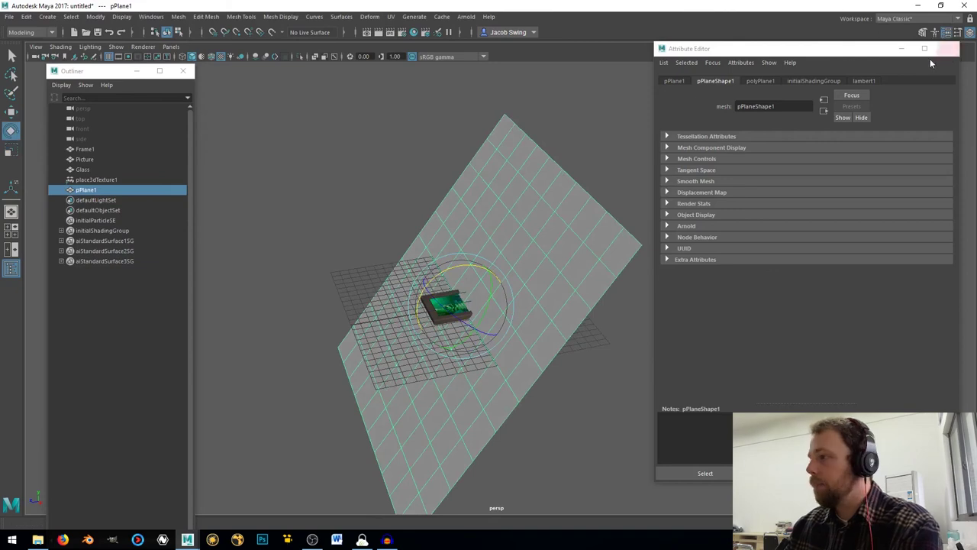
left_click(948, 48)
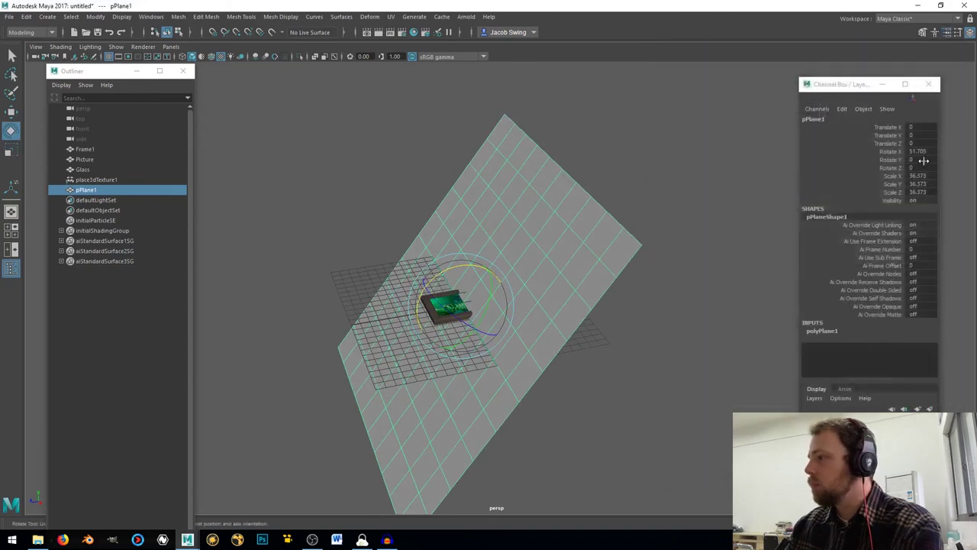
left_click(917, 151)
type("90")
key("Return")
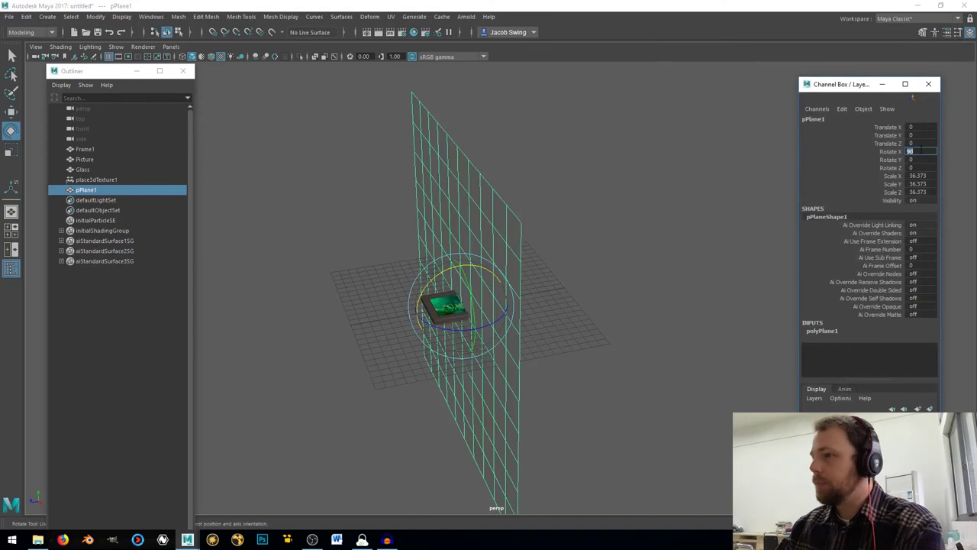
- Select Glass, Frame1 and Picture together and set their Rotate X to 90 so they stand upright
left_click(86, 169)
left_click(93, 150, "shift")
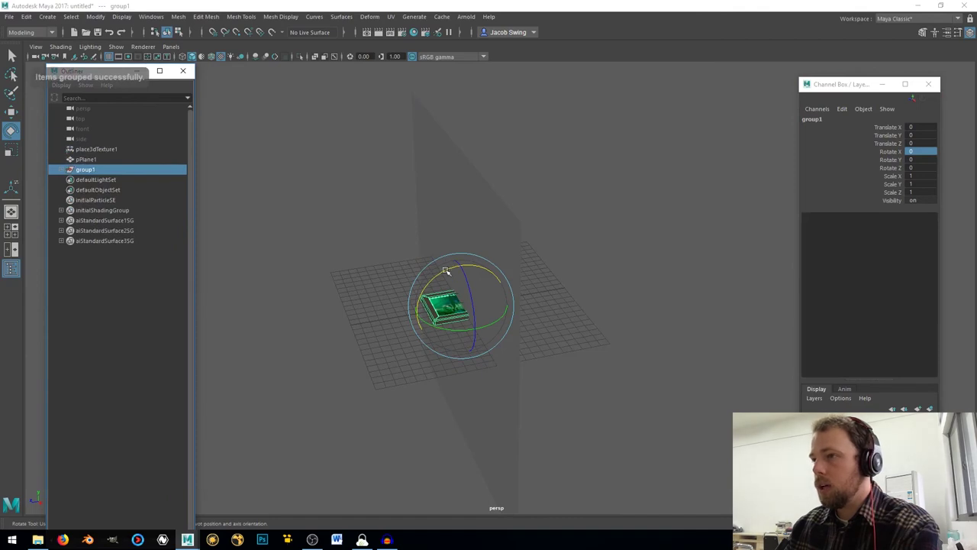
left_click_drag(446, 271, 416, 304)
left_click(916, 151)
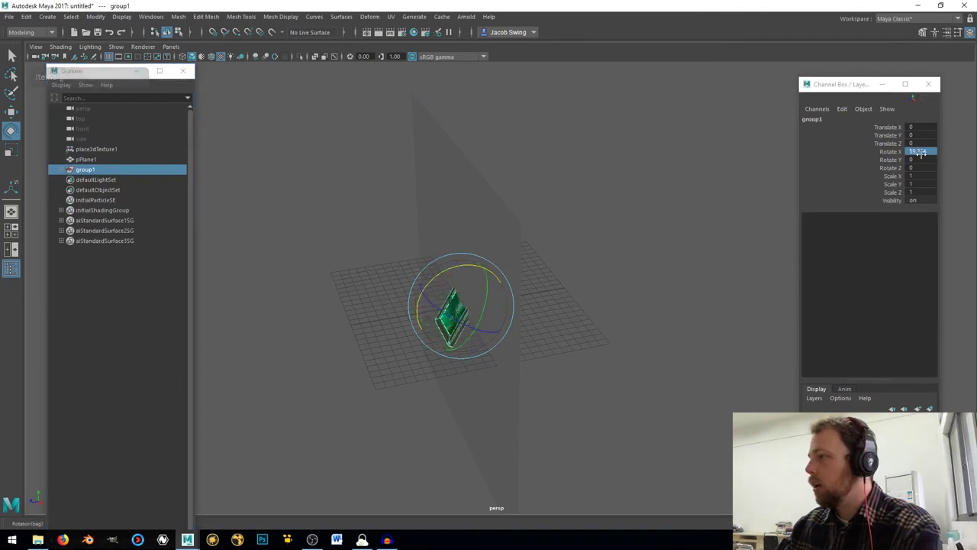
type("90")
key("Return")
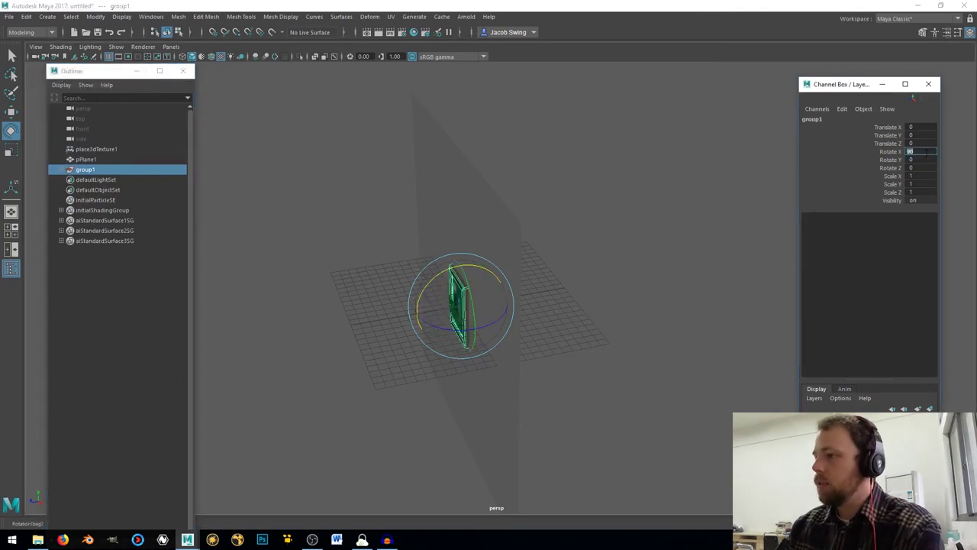
left_click_drag(432, 214, 598, 236, "alt")
- Assign the wall plane pPlane1 a new aiStandardSurface material
left_click(598, 237)
right_click_drag(559, 200, 570, 458)
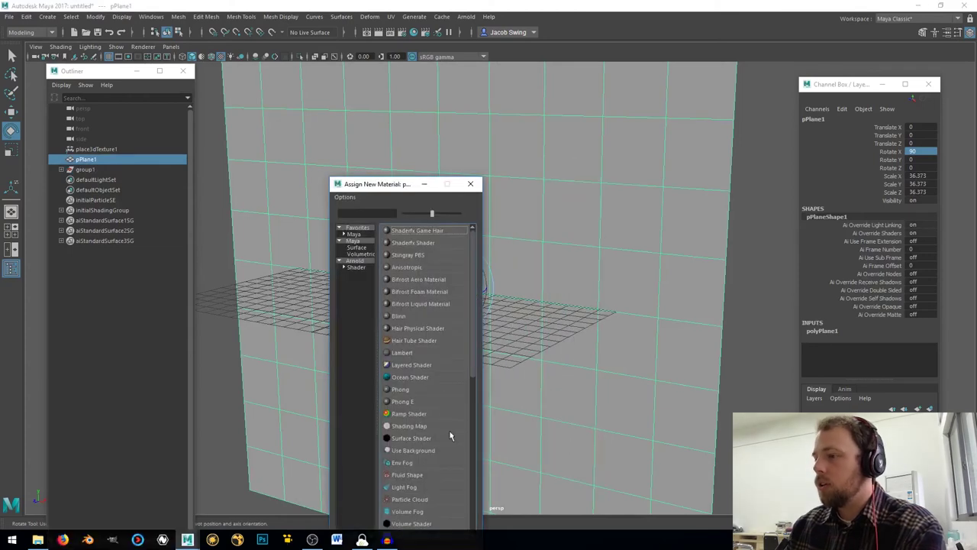
left_click(355, 267)
left_click(430, 316)
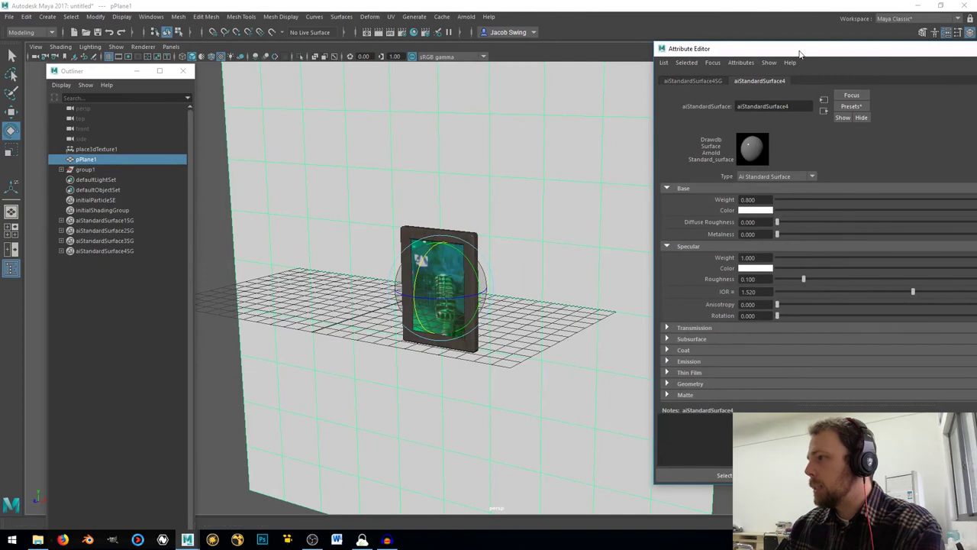
left_click_drag(798, 50, 525, 53)
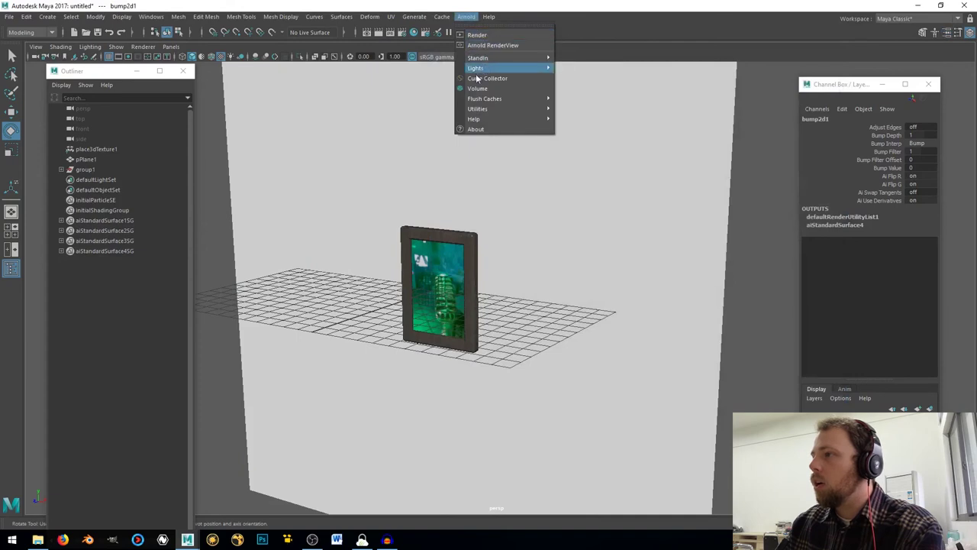
- Add an Arnold area light, move it in front of the wall, enlarge it and tilt it toward the wall
mouse_move(481, 70)
left_click(602, 77)
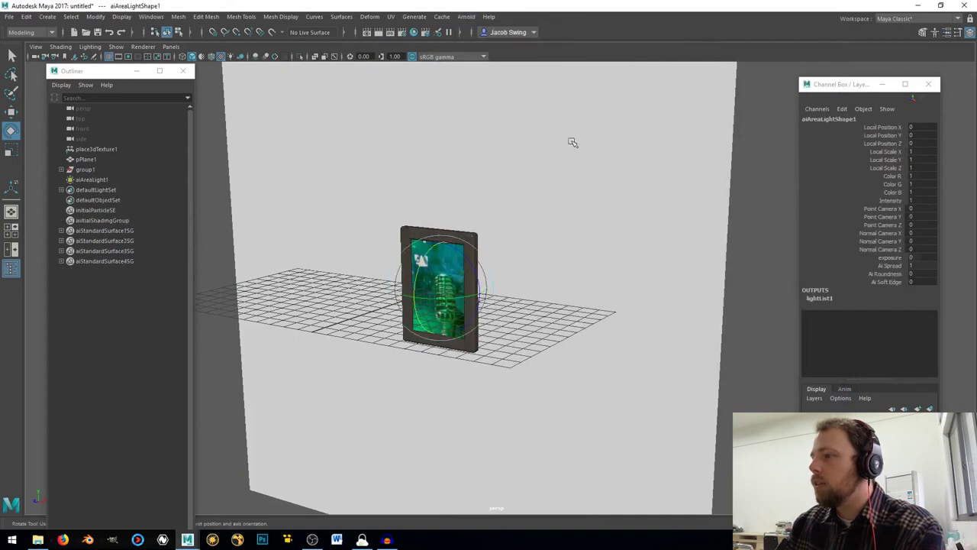
key("w")
scroll(536, 252, "down", 2)
scroll(536, 252, "down", 2)
left_click_drag(432, 291, 510, 395)
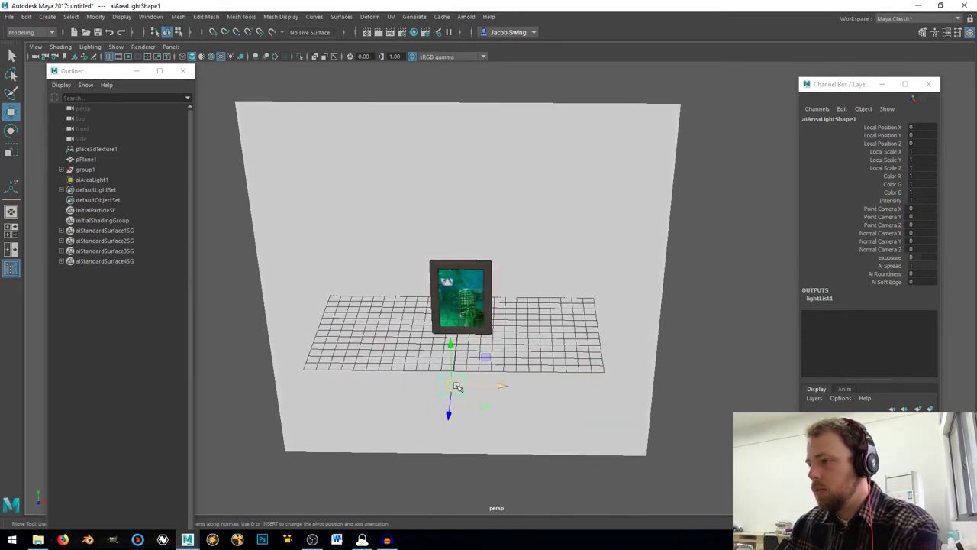
key("r")
left_click_drag(452, 386, 546, 392)
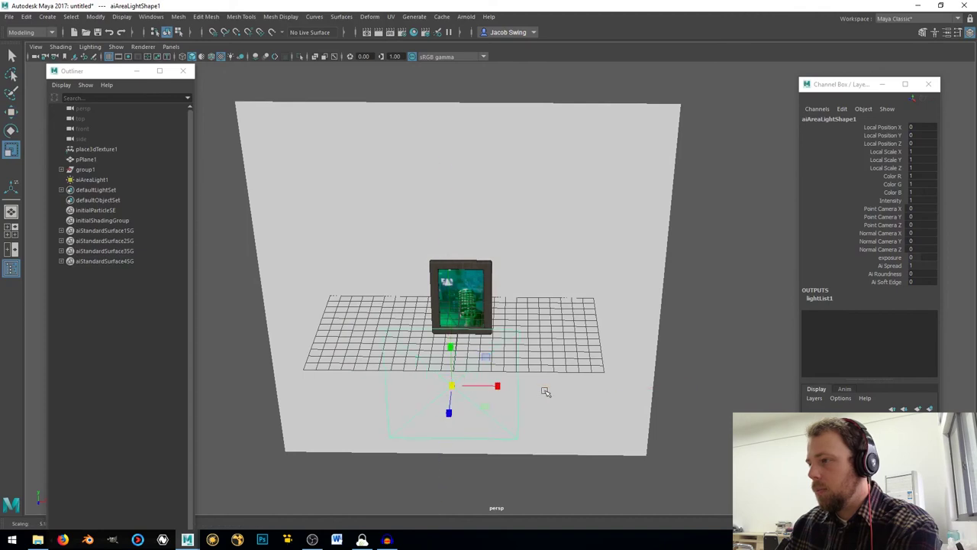
key("e")
left_click_drag(475, 410, 404, 391)
key("w")
scroll(472, 363, "down", 2)
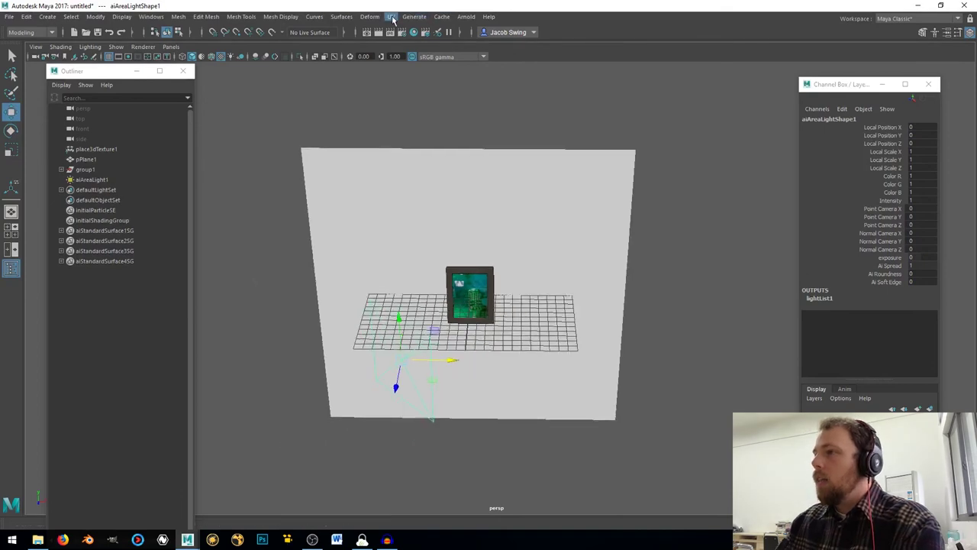
- Add a skydome light and show the 960 x 540 resolution gate in the viewport
left_click(467, 16)
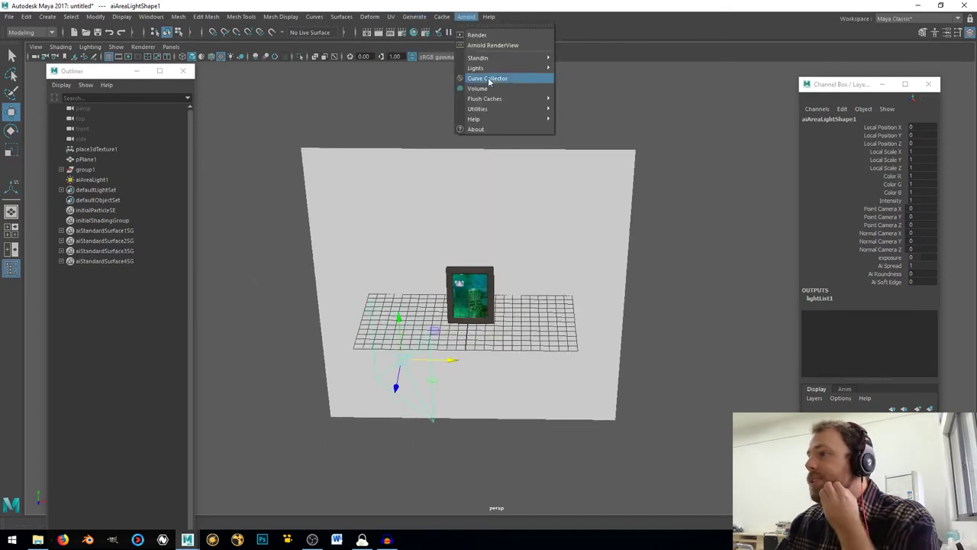
mouse_move(490, 70)
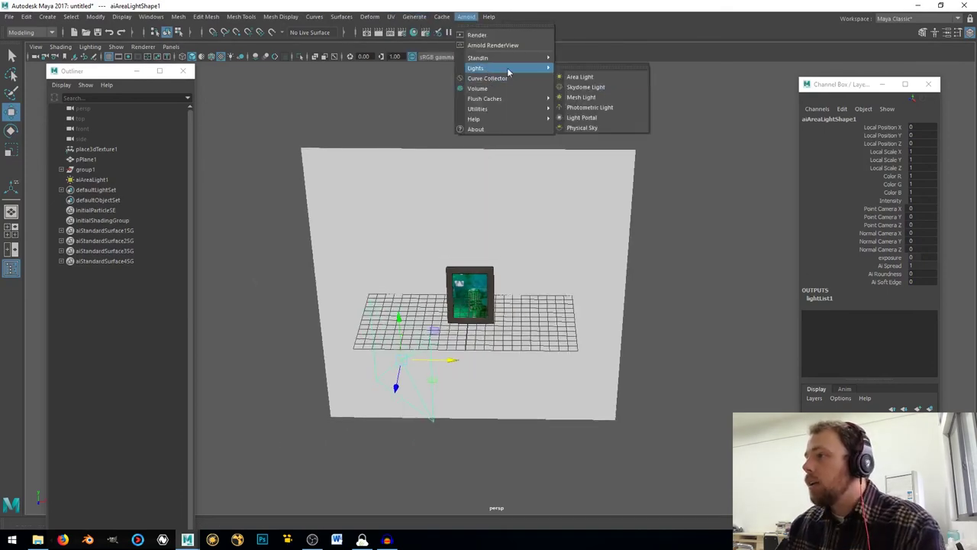
left_click(586, 87)
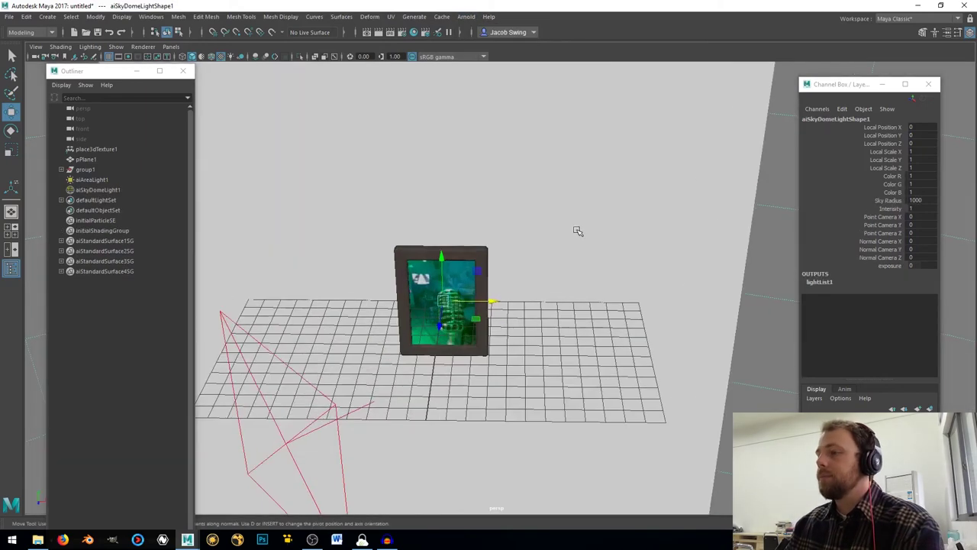
left_click_drag(578, 231, 550, 237, "alt")
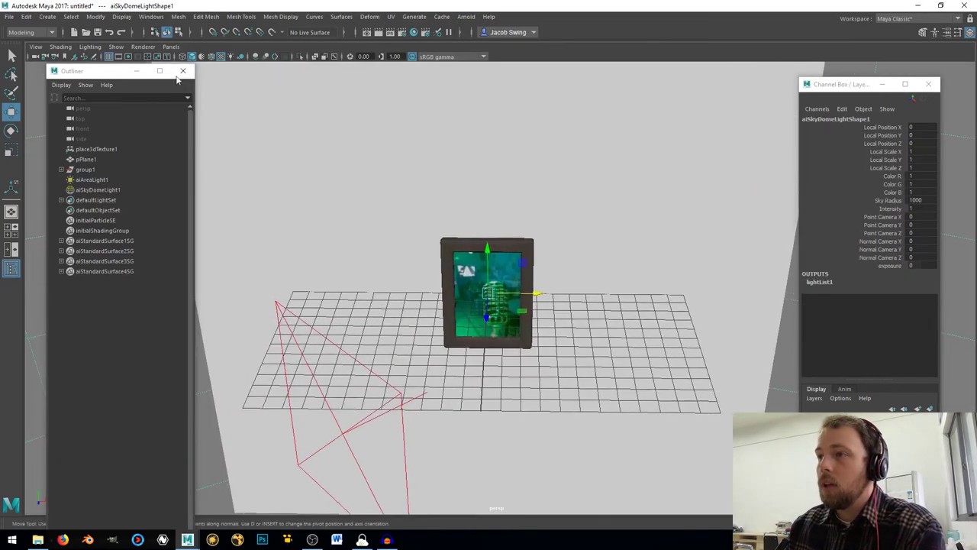
left_click(137, 57)
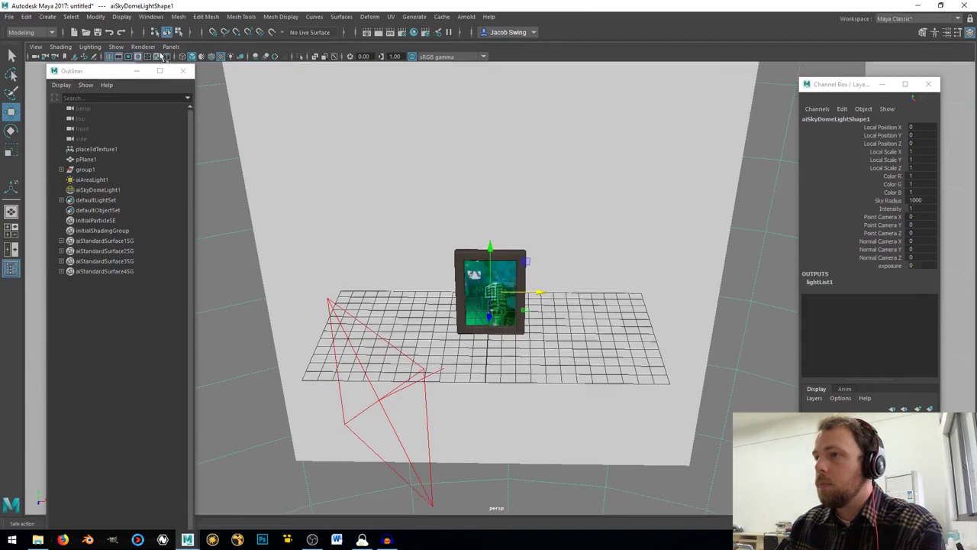
left_click(132, 57)
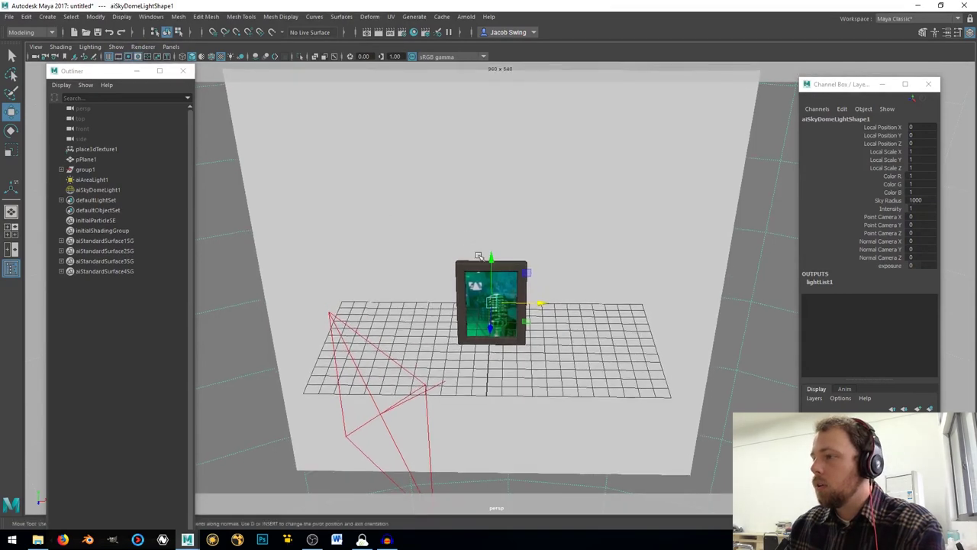
- Scale the wall plane up to 58.183 to fill the backdrop
left_click_drag(478, 255, 464, 240, "alt")
left_click(586, 233)
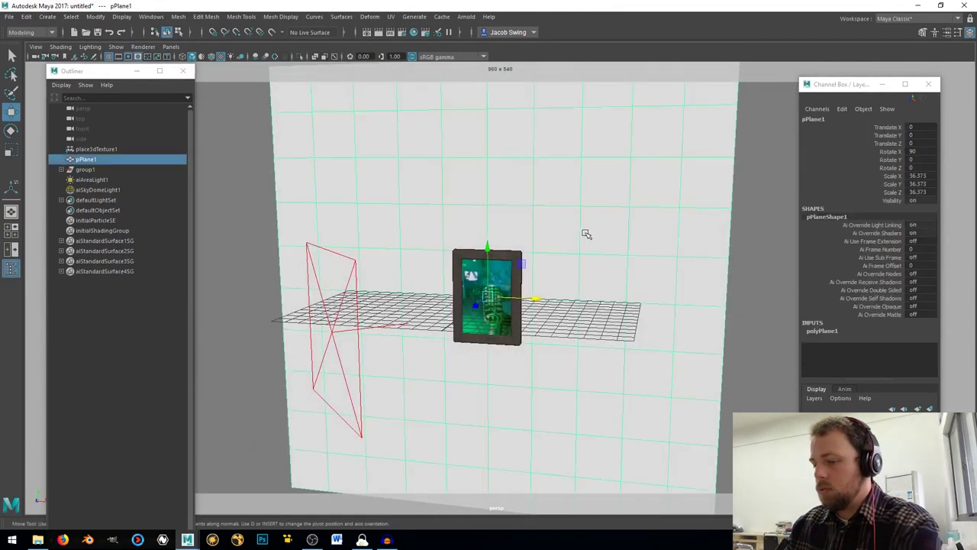
key("r")
middle_click_drag(567, 234, 678, 286)
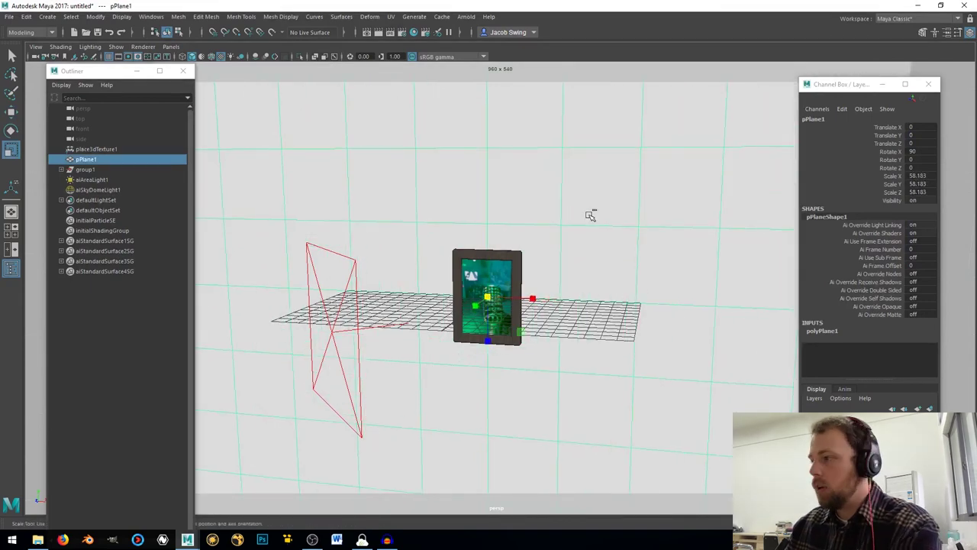
- Inspect the wall plane's material settings in the Attribute Editor, then close it
key("ctrl+a")
left_click(582, 86)
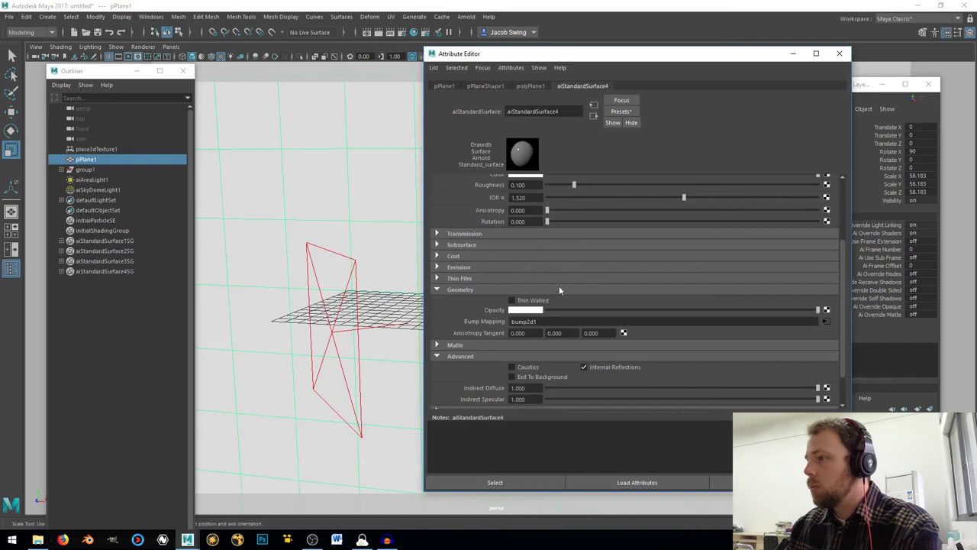
scroll(542, 229, "up", 3)
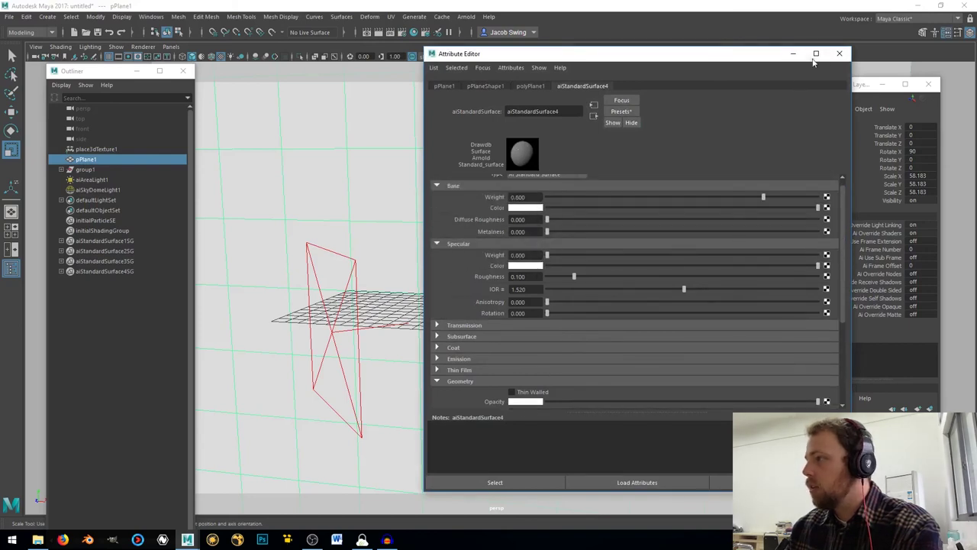
left_click(840, 53)
scroll(508, 188, "up", 5)
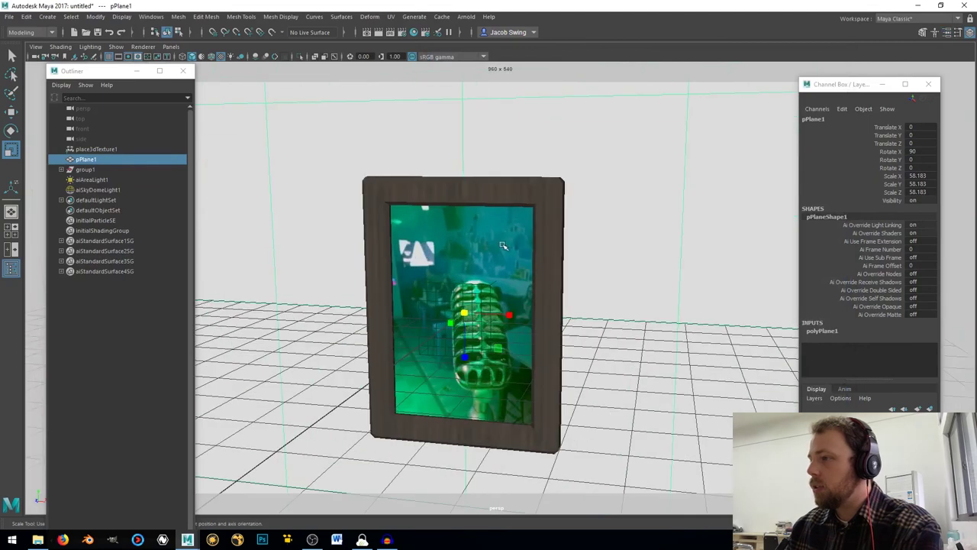
- Set the frame material aiStandardSurface1 to specular weight 0.2 and specular roughness 0.3
left_click(504, 187)
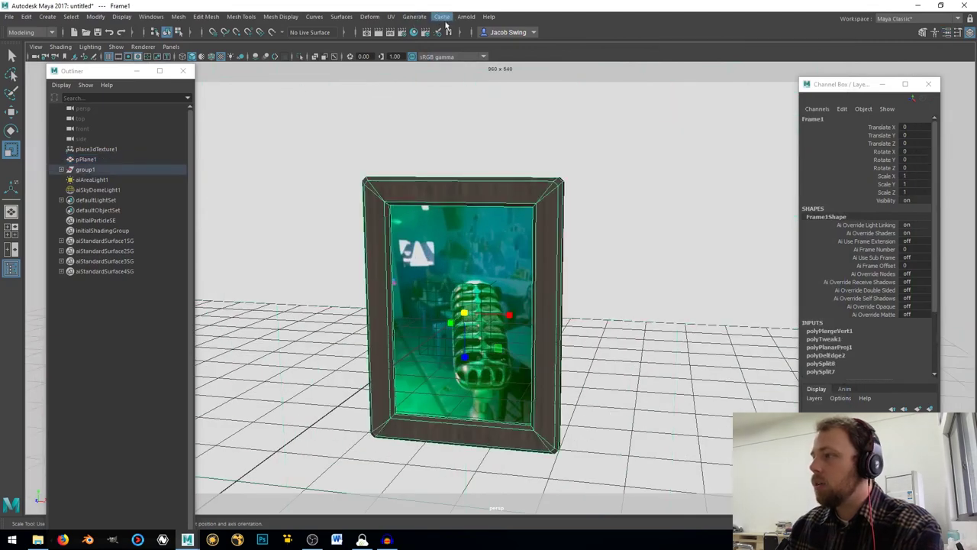
key("ctrl+a")
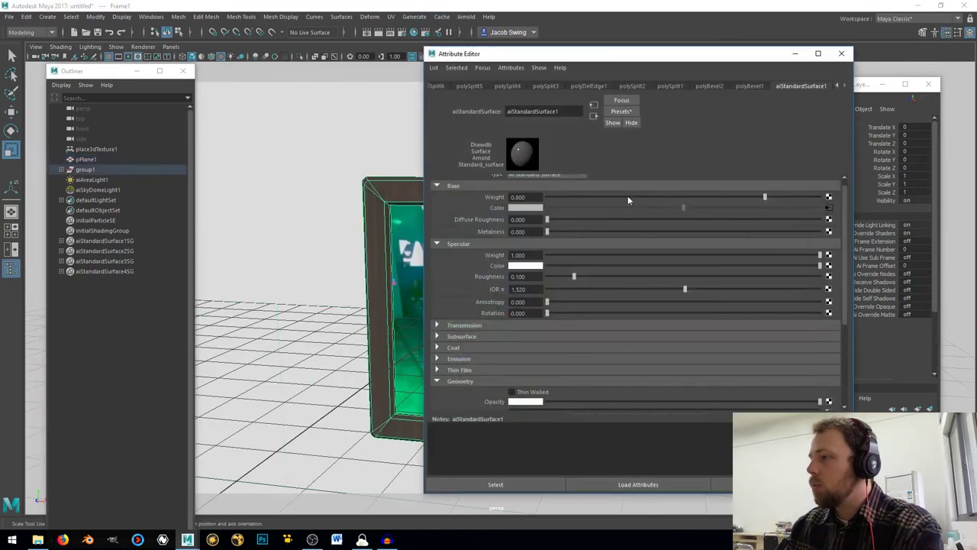
left_click(568, 255)
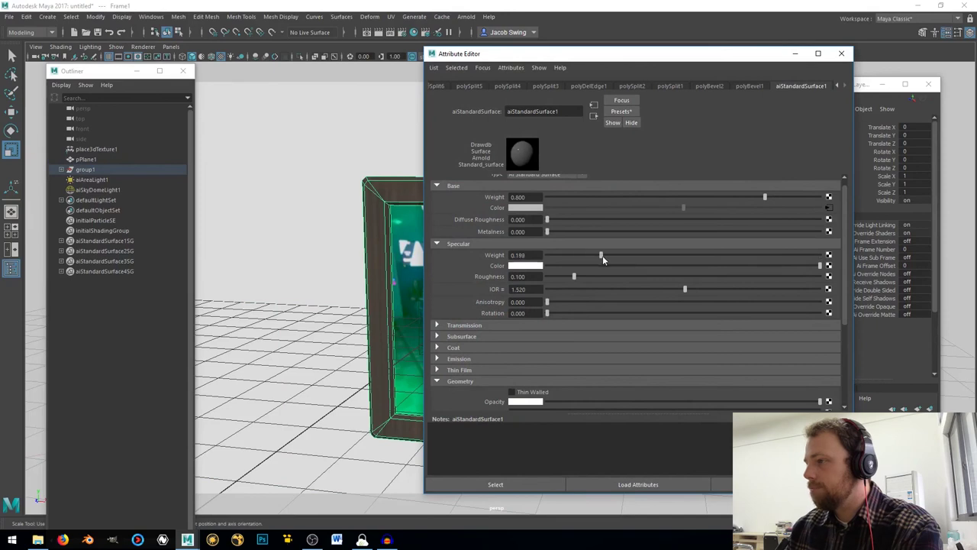
left_click_drag(603, 256, 603, 257)
left_click(520, 255)
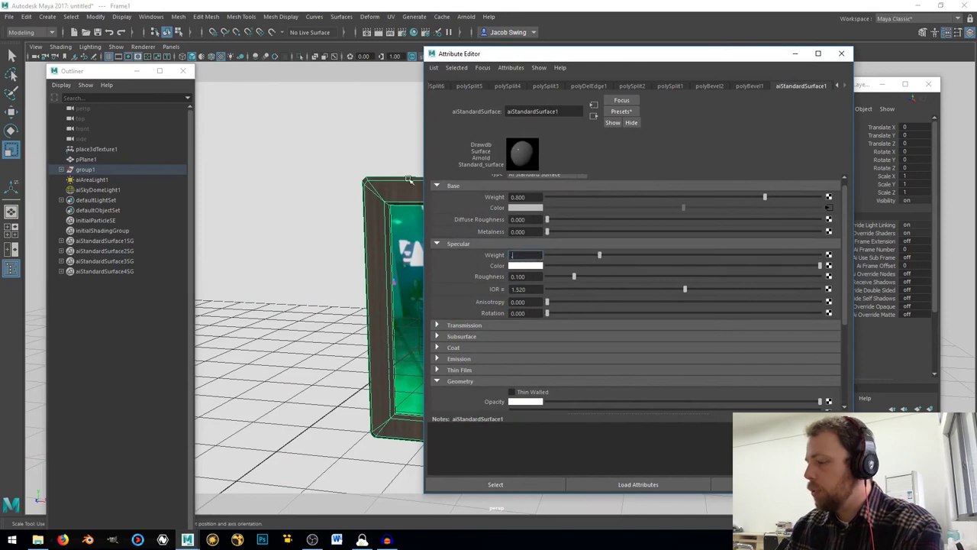
type("0.2")
key("Return")
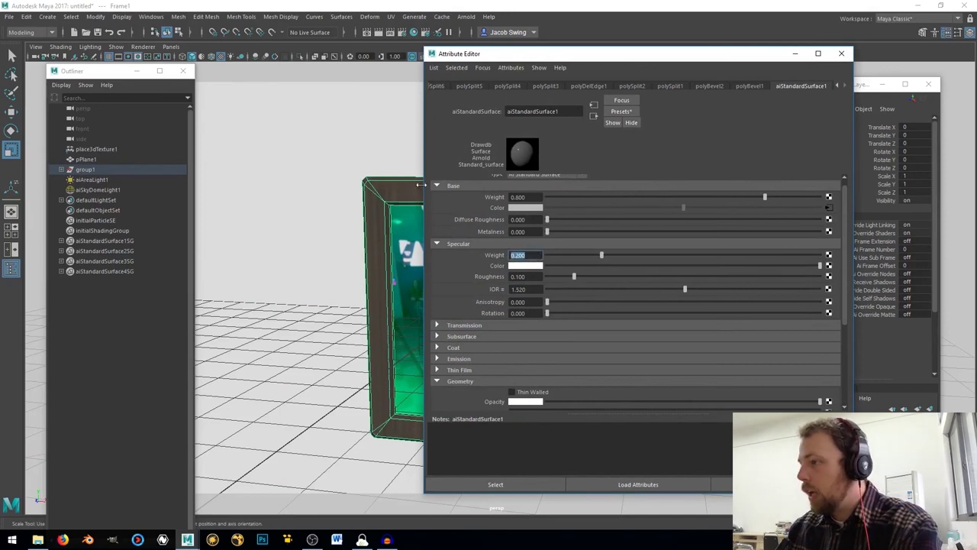
left_click(635, 276)
key("Tab")
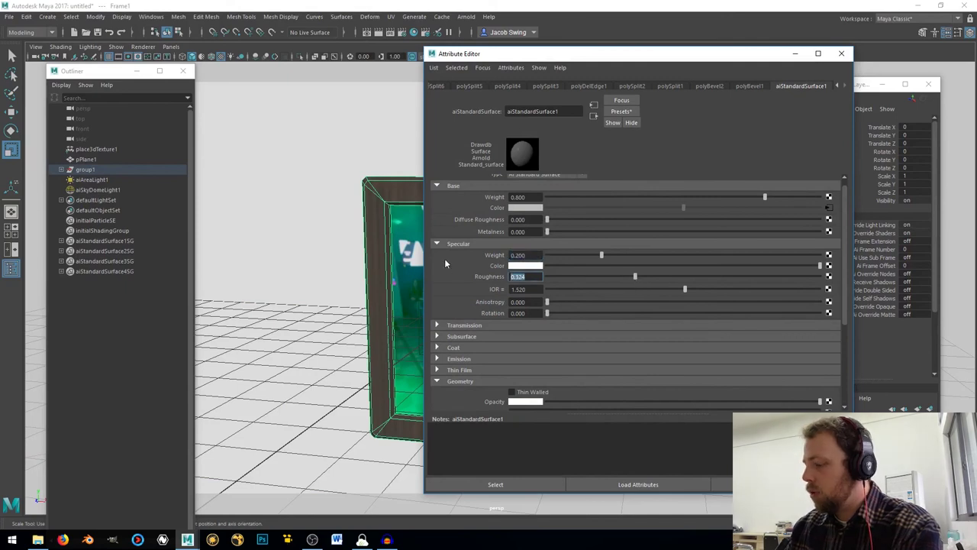
type("0.")
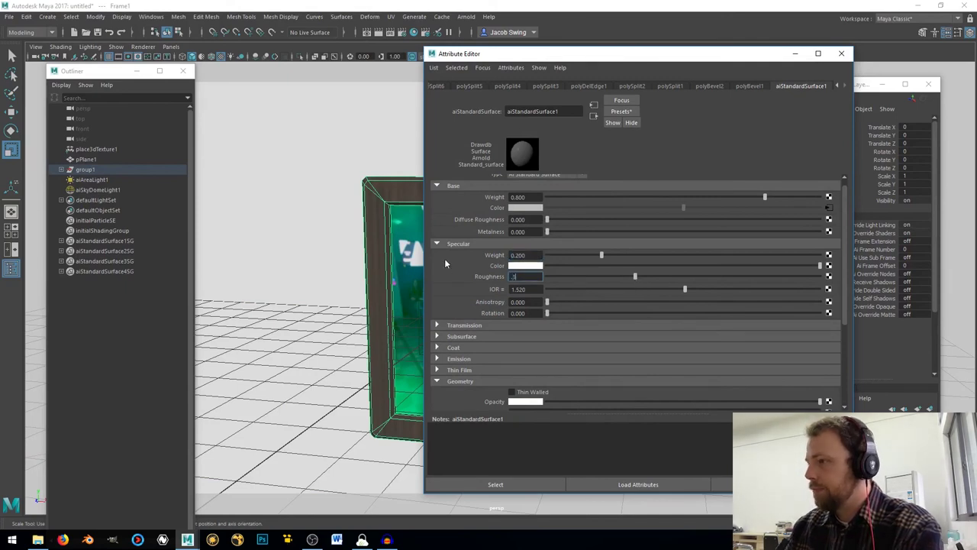
type("3")
key("Return")
left_click(841, 54)
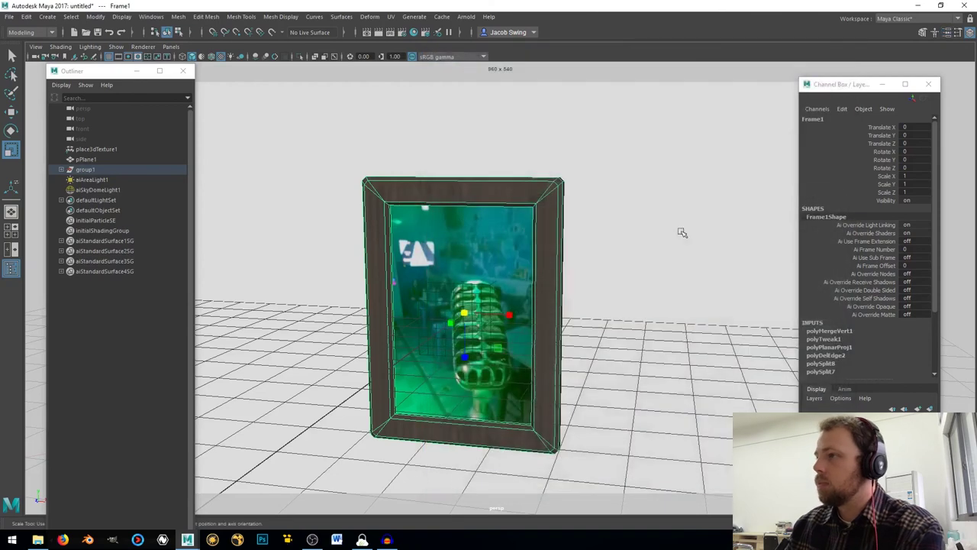
- Launch Arnold RenderView on the framed picture scene, shift its window right, and select aiAreaLight1
left_click(466, 16)
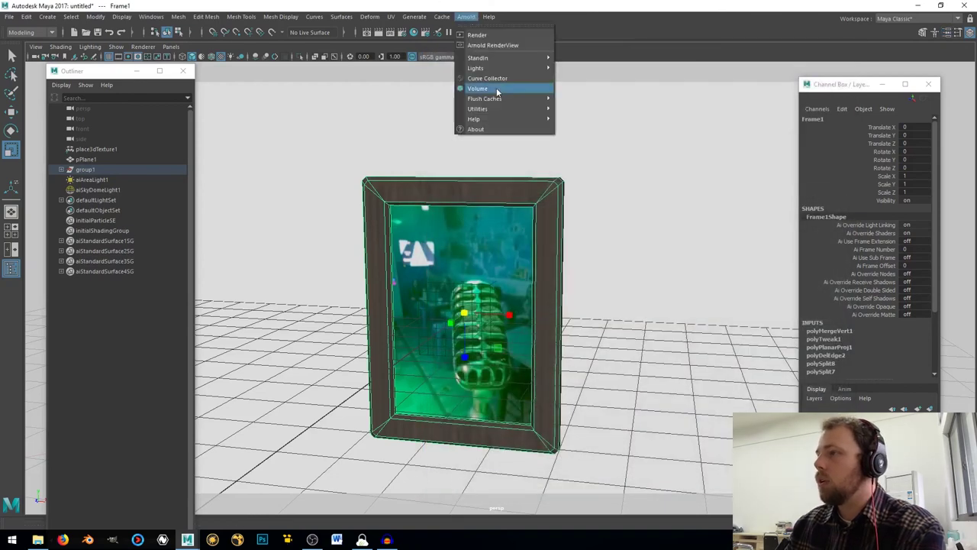
mouse_move(492, 69)
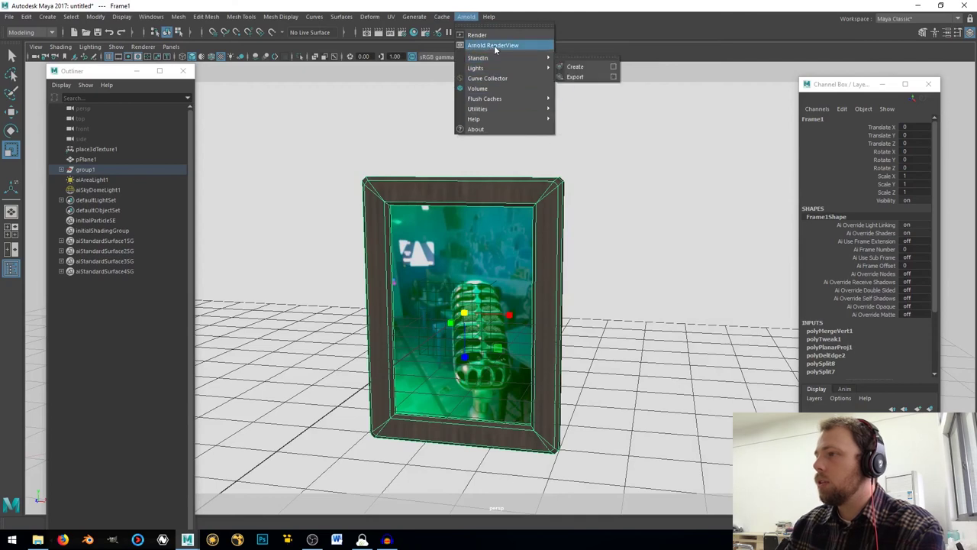
left_click(494, 45)
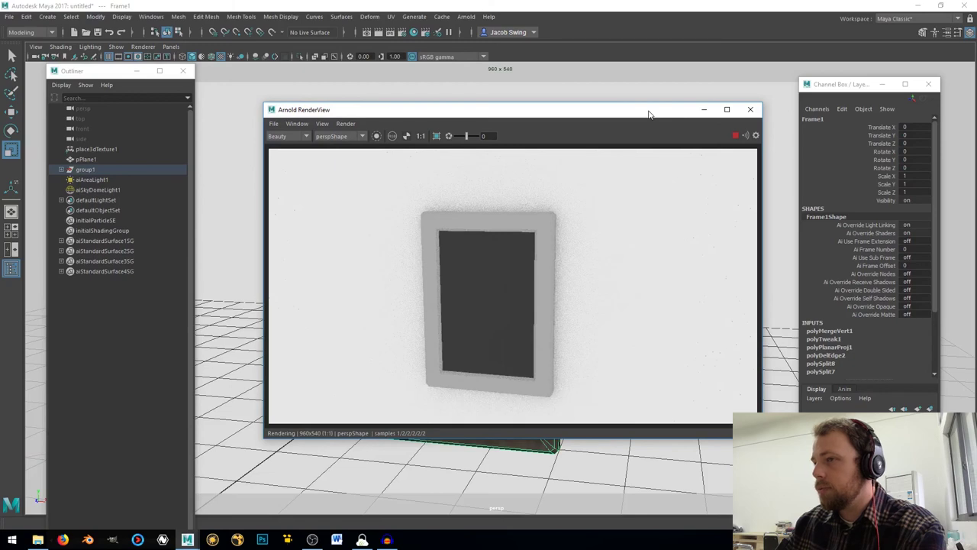
left_click_drag(649, 113, 716, 114)
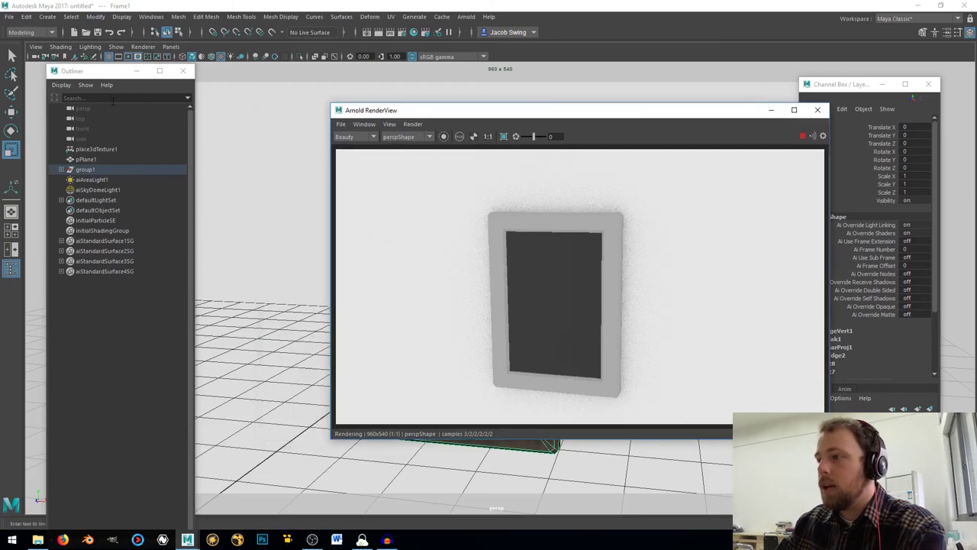
left_click(86, 180)
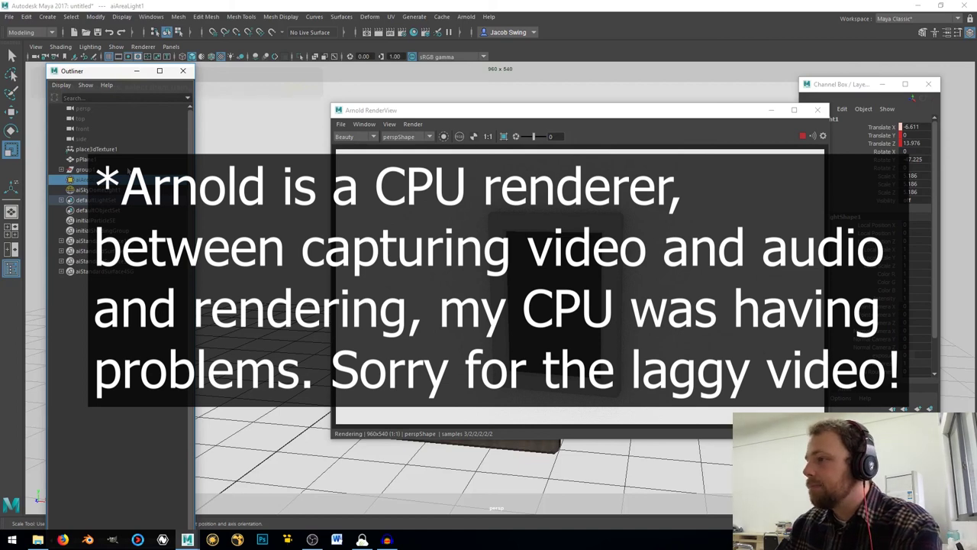
- In aiAreaLight1's Attribute Editor, set the light's intensity to 15 with exposure 2
key("ctrl+a")
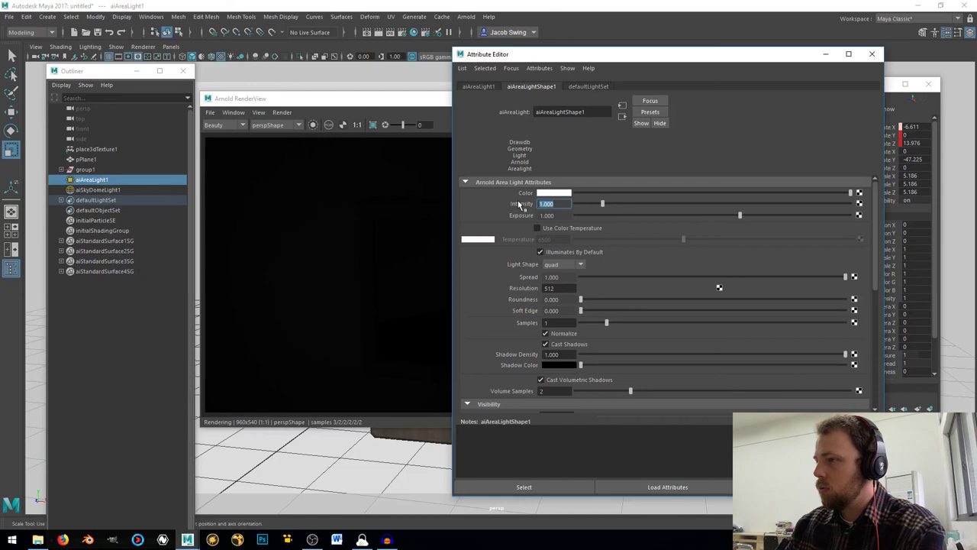
type("10")
key("Tab")
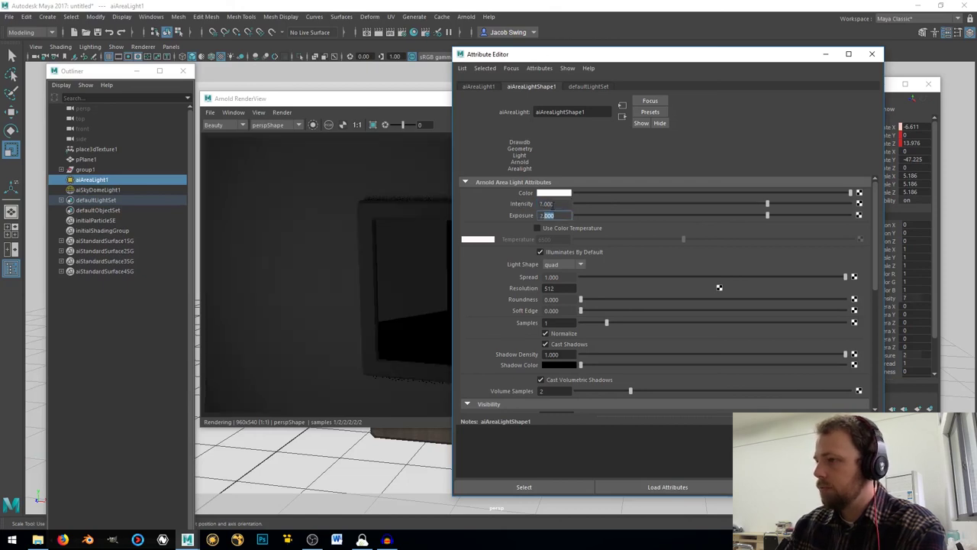
key("shift+Tab")
type("15")
key("Return")
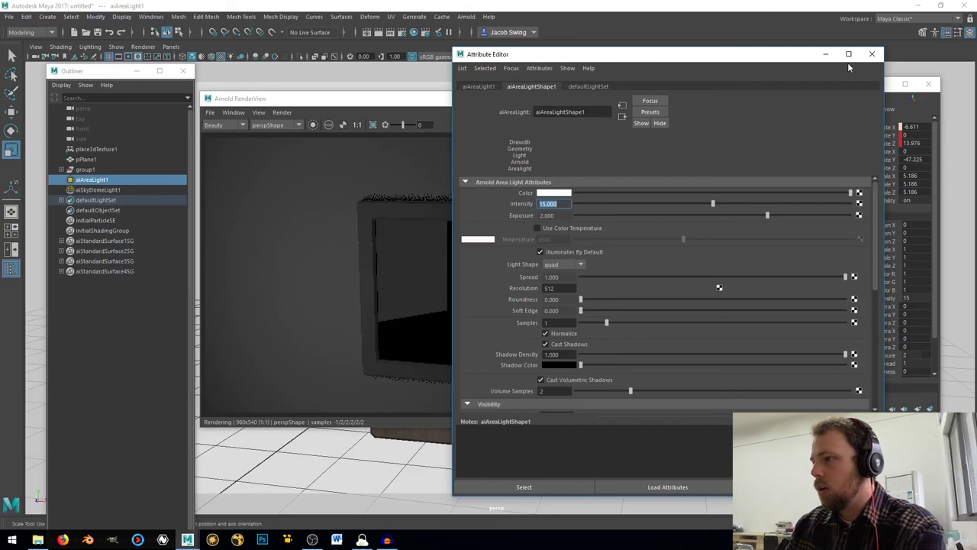